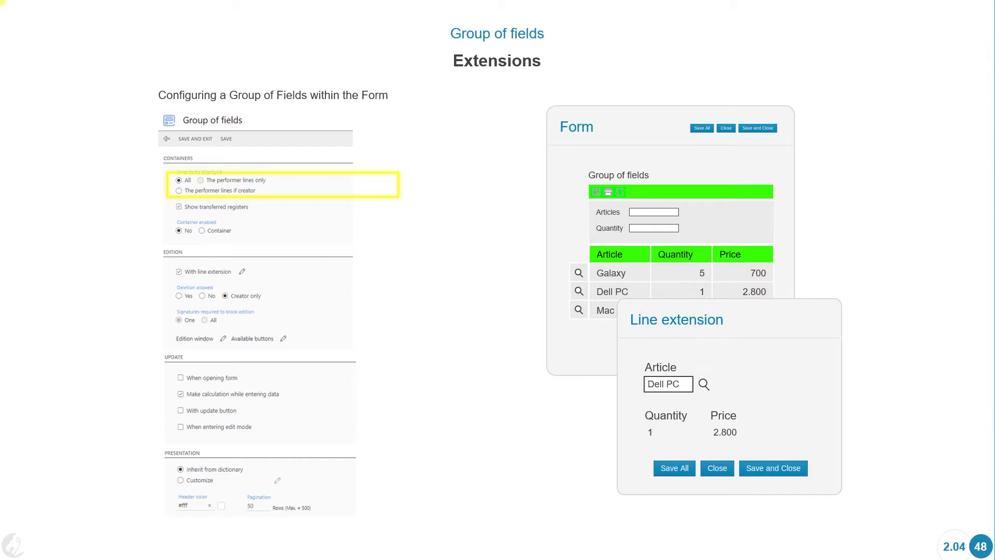
key(Right)
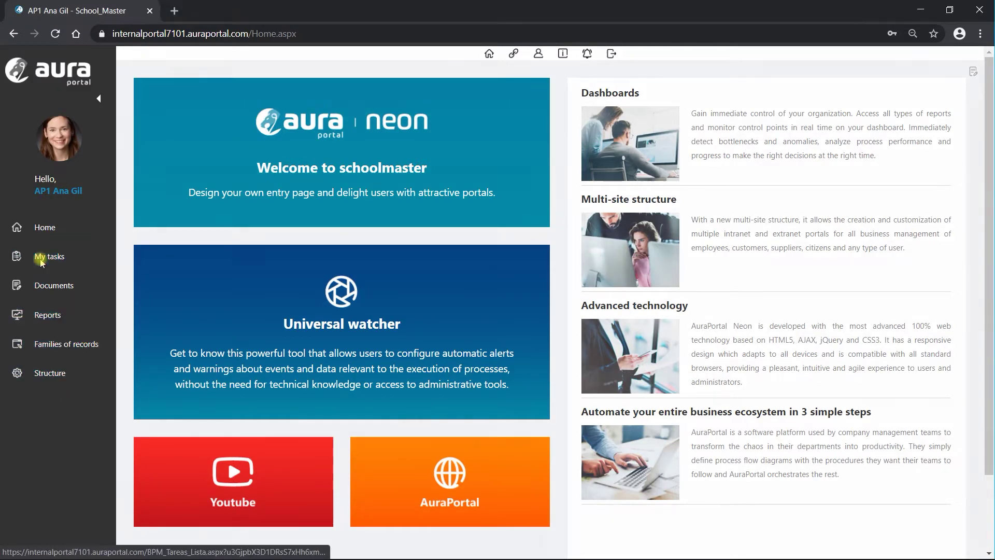
Start the 2.0 Teacher process from the task list and open its Group of fields section
click(42, 259)
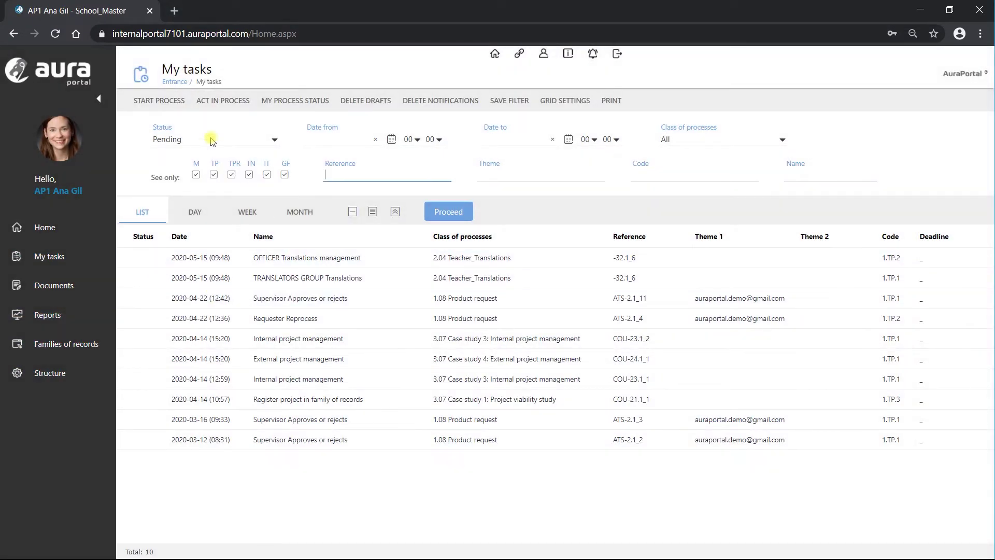
click(177, 101)
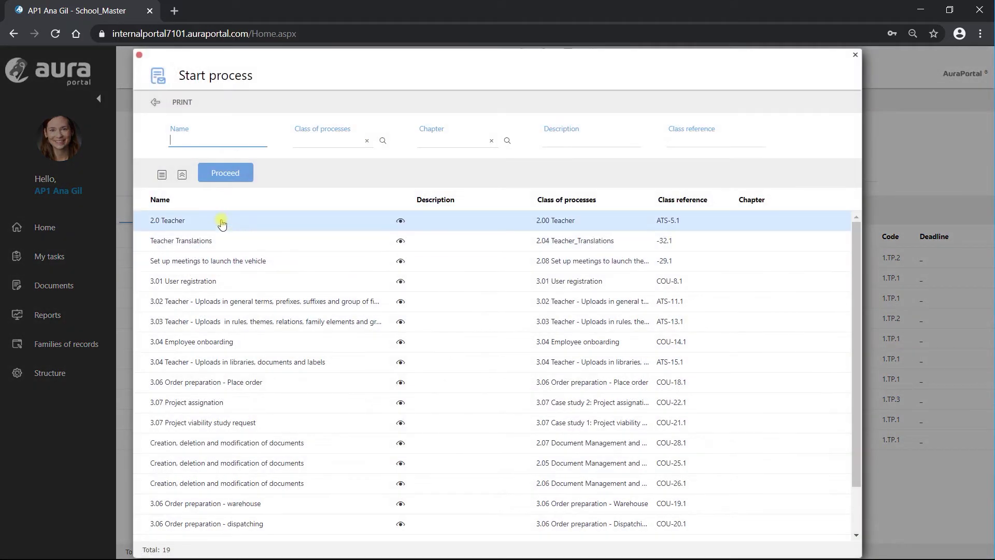
click(222, 218)
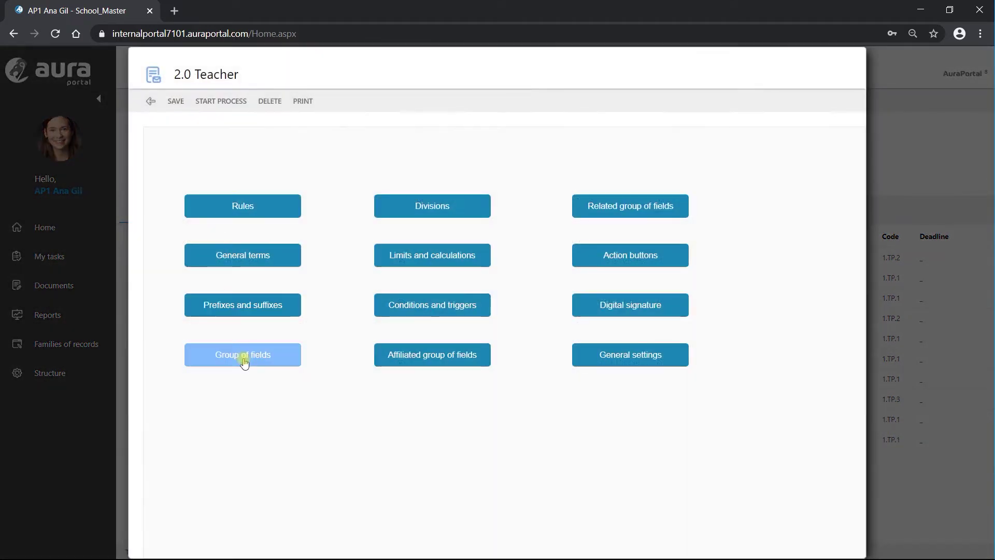
click(243, 355)
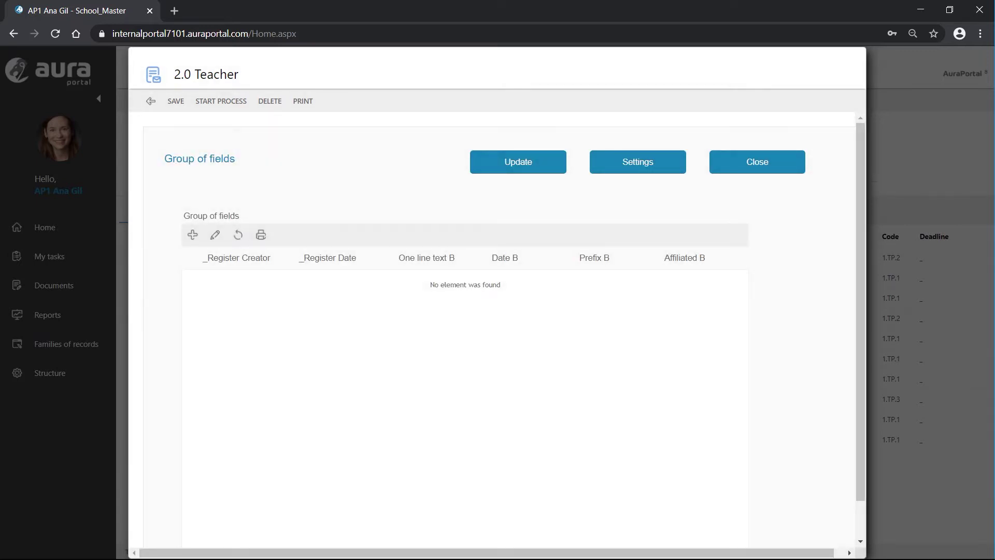
Add a line in the group of fields edit window with One line text B "text" and Date B 2020-05-03
click(217, 237)
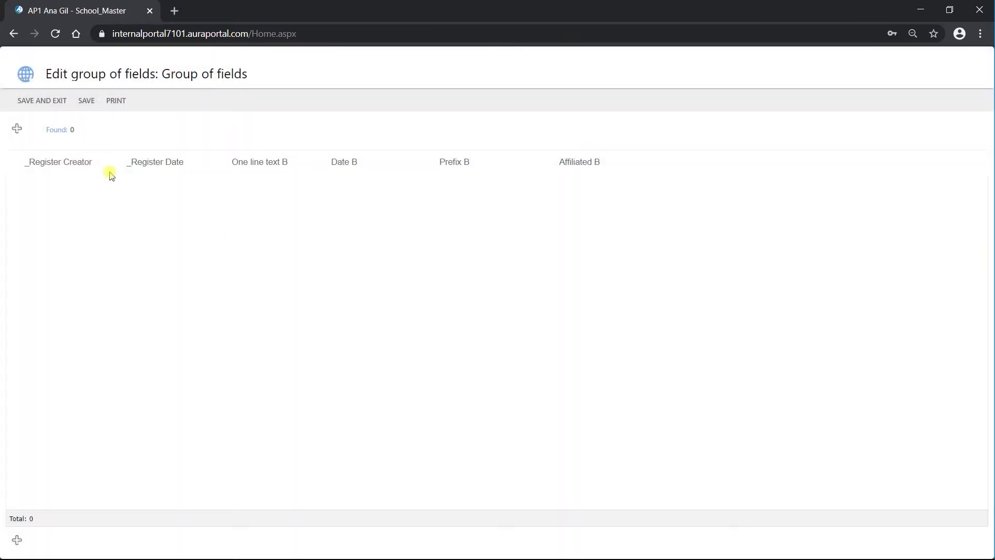
click(16, 129)
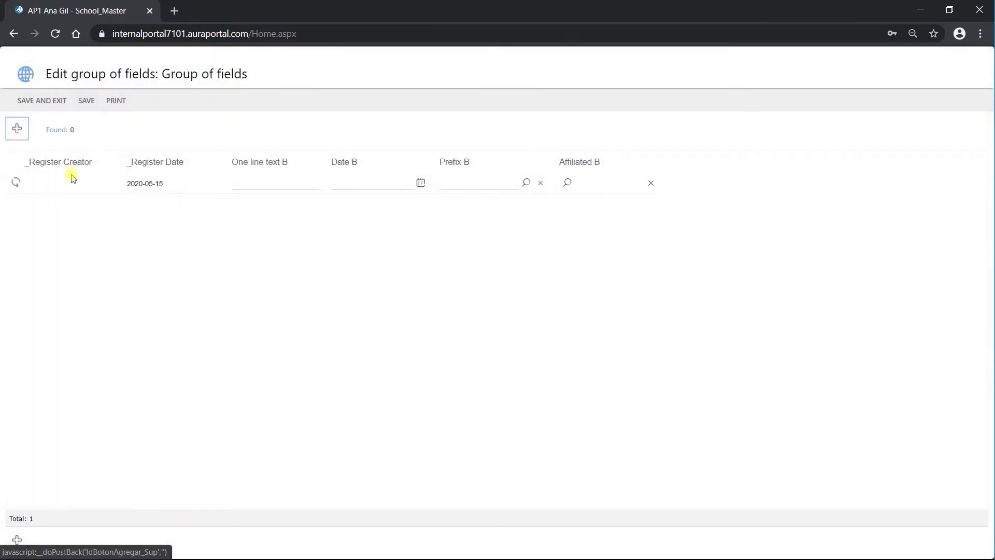
click(257, 186)
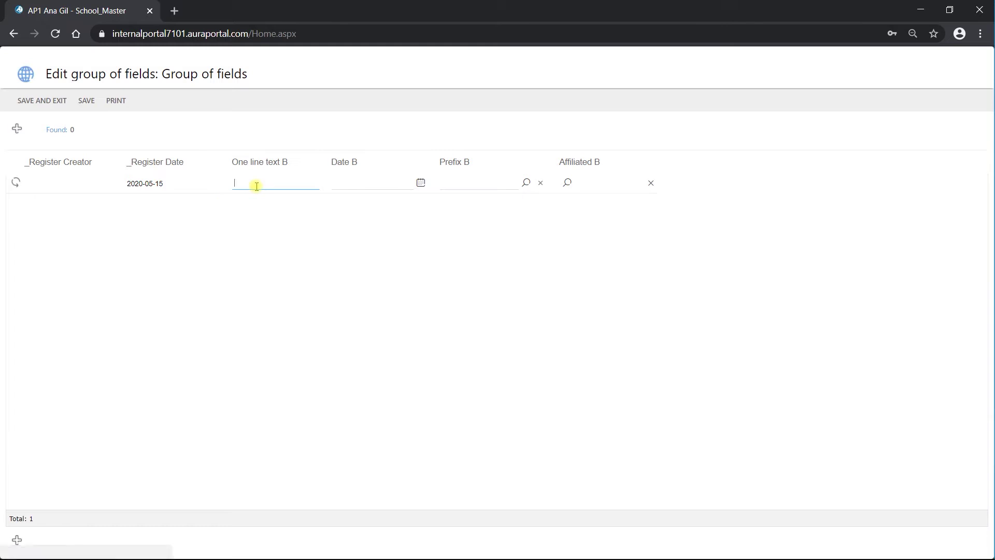
text(text)
click(417, 189)
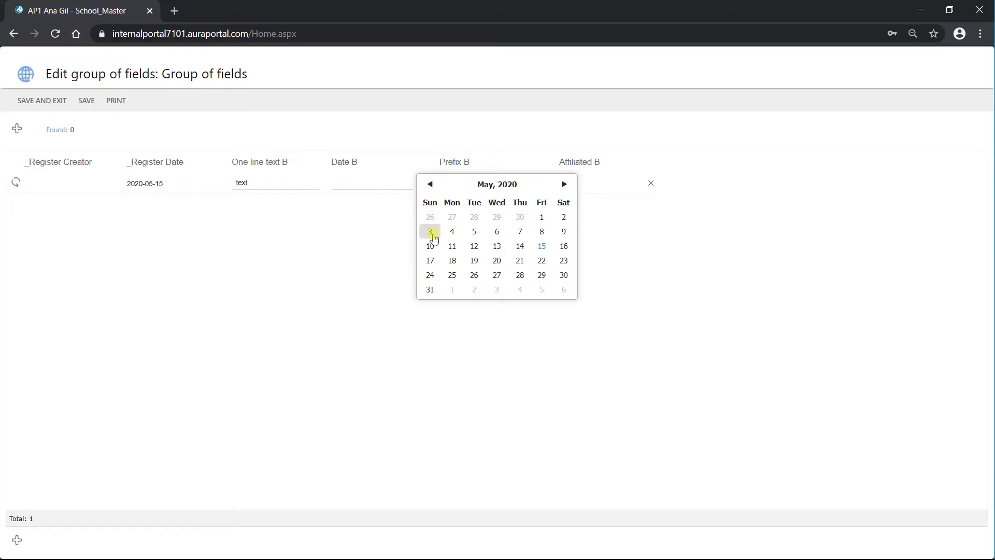
click(430, 232)
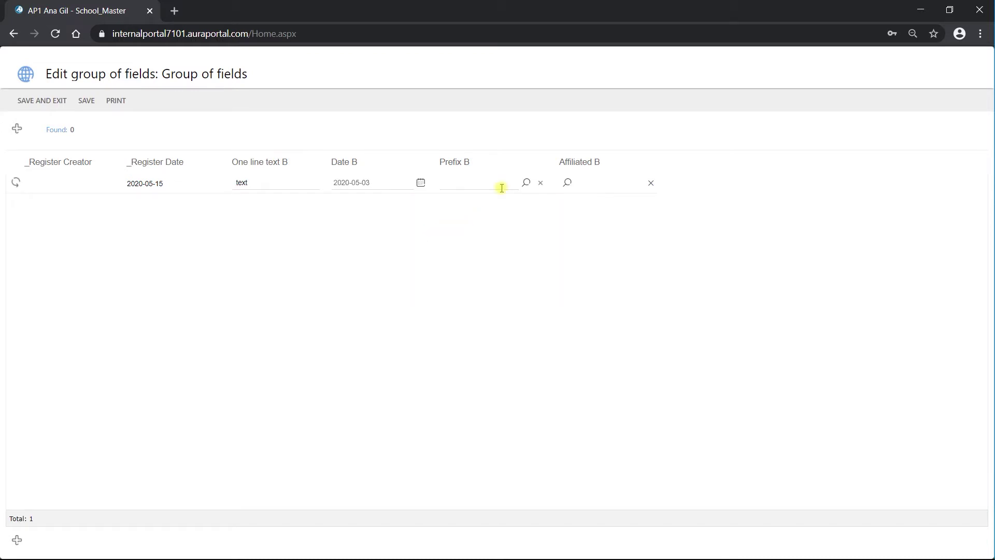
Fill the line's Prefix B with the employee whose job title is 0. Manager
click(526, 184)
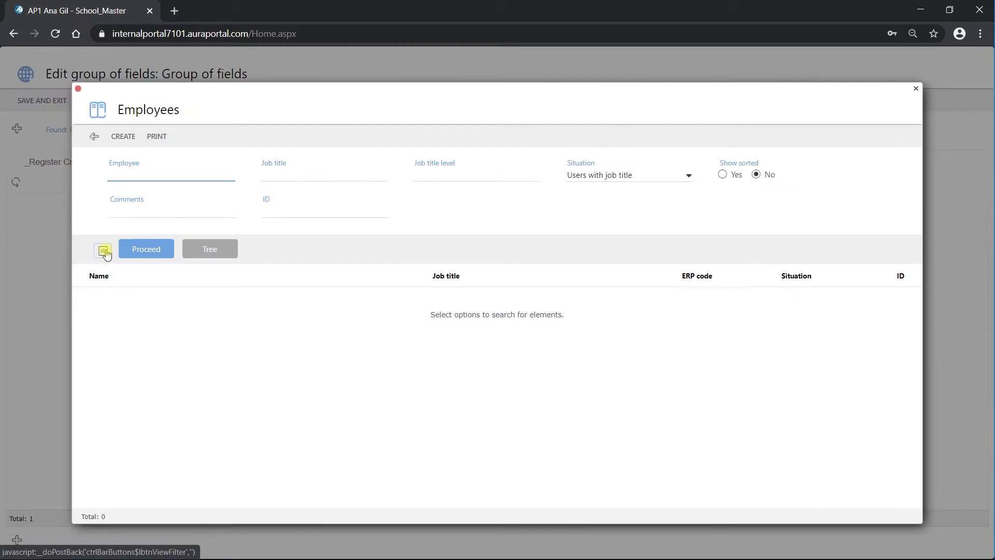
click(152, 250)
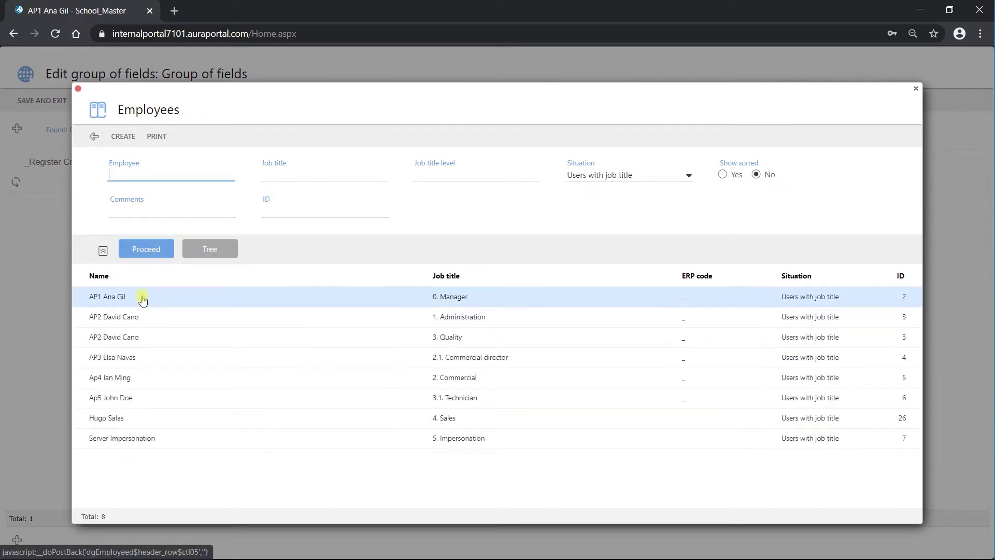
click(142, 299)
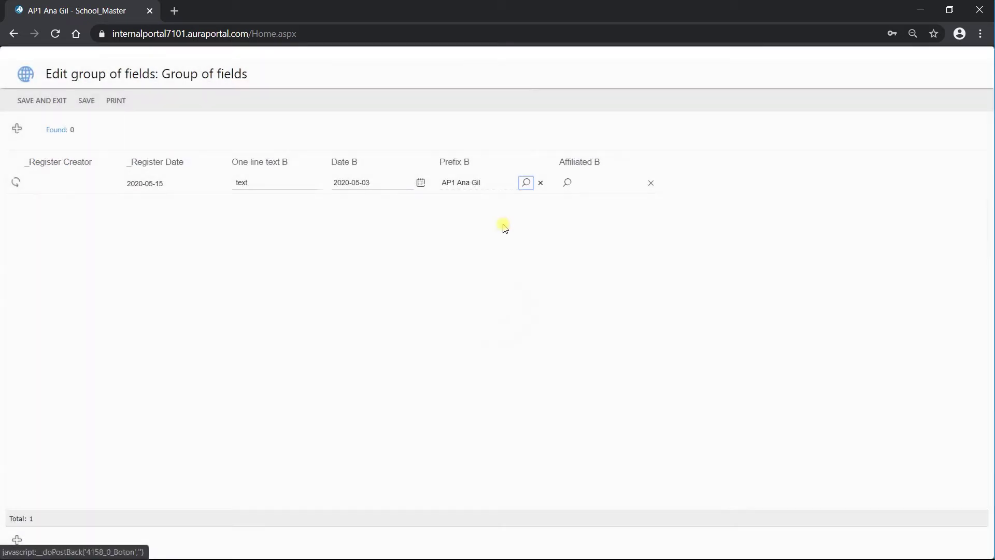
Add an Affiliated B line with whole number 25 and the Apple laptop product as prefix, and save it
click(567, 183)
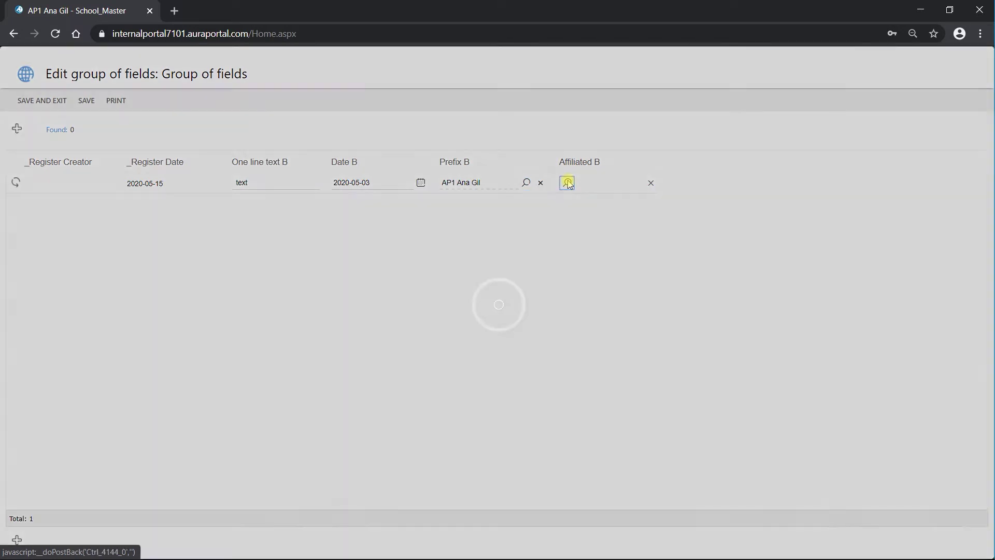
click(17, 128)
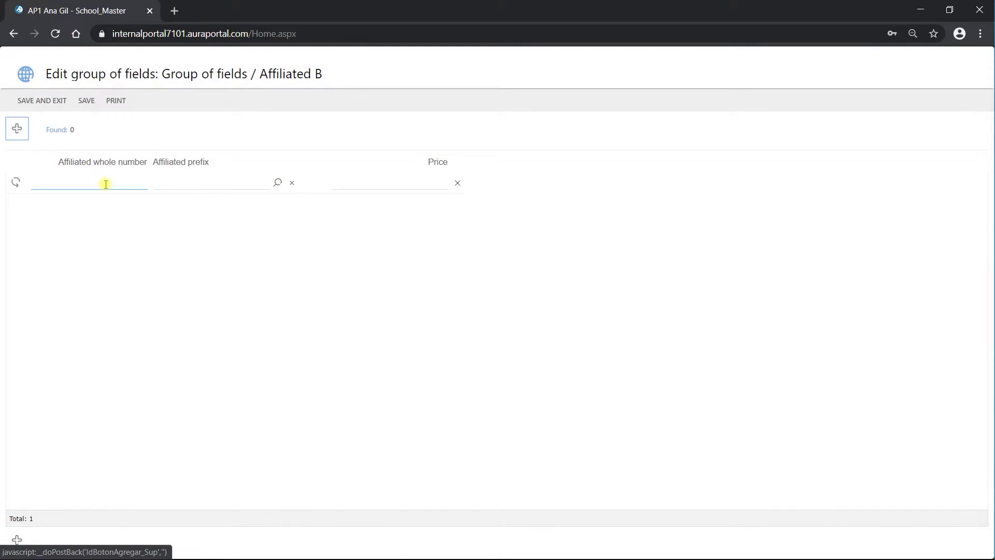
click(110, 184)
click(107, 204)
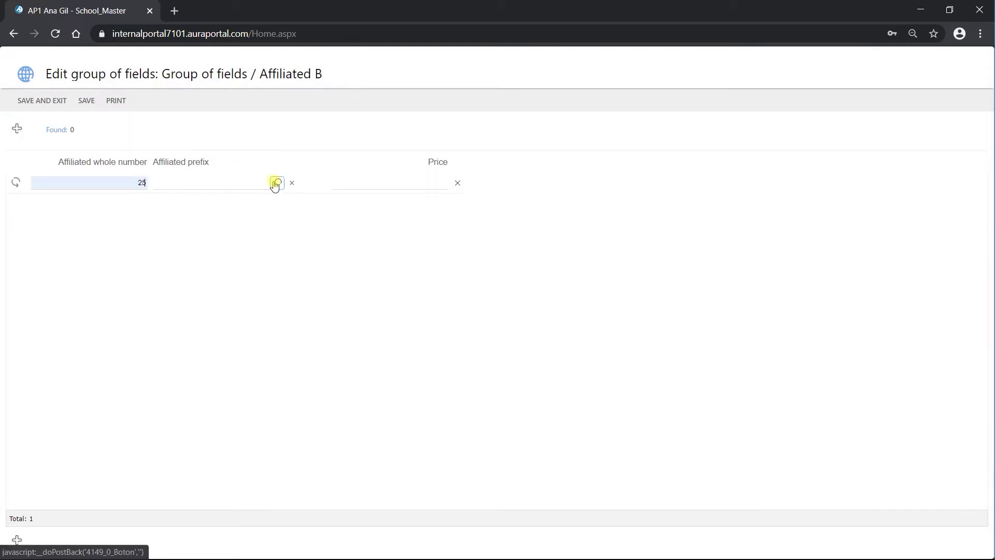
click(276, 183)
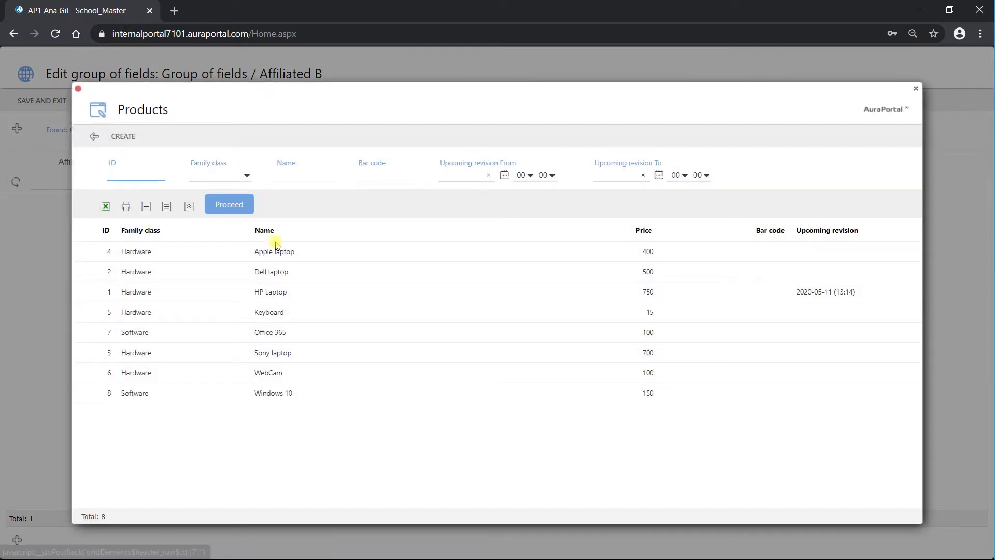
click(276, 253)
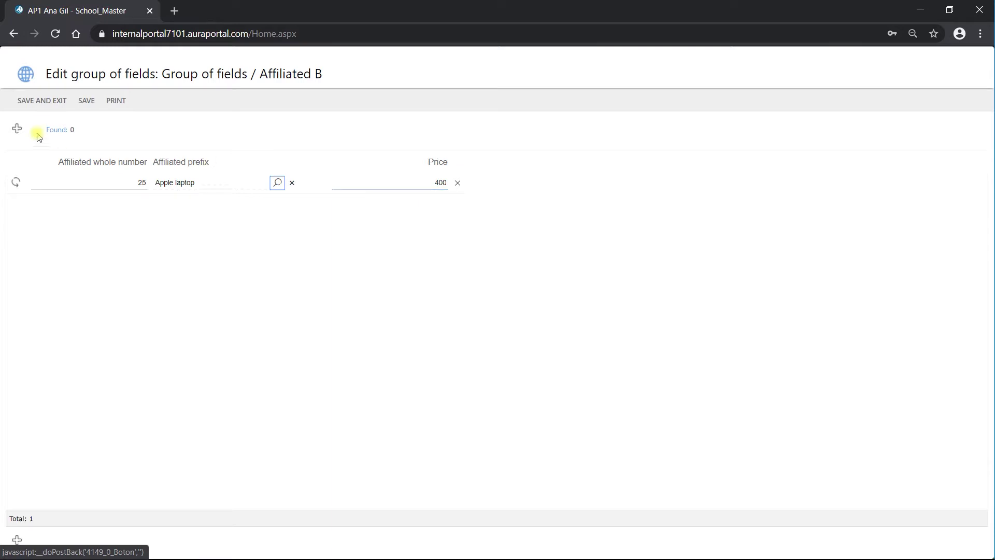
click(43, 102)
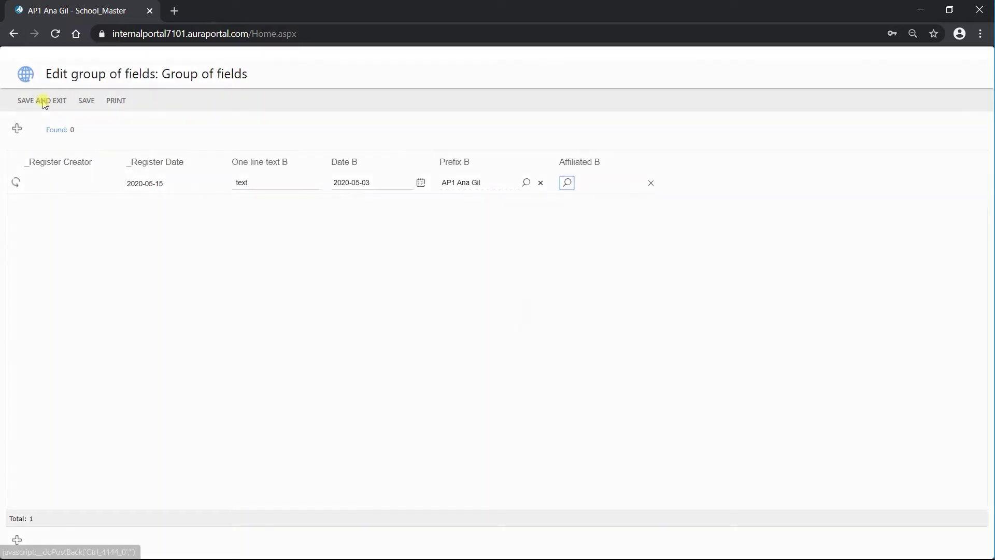
Save the edited group of fields and check the new line's Affiliated B records
click(36, 100)
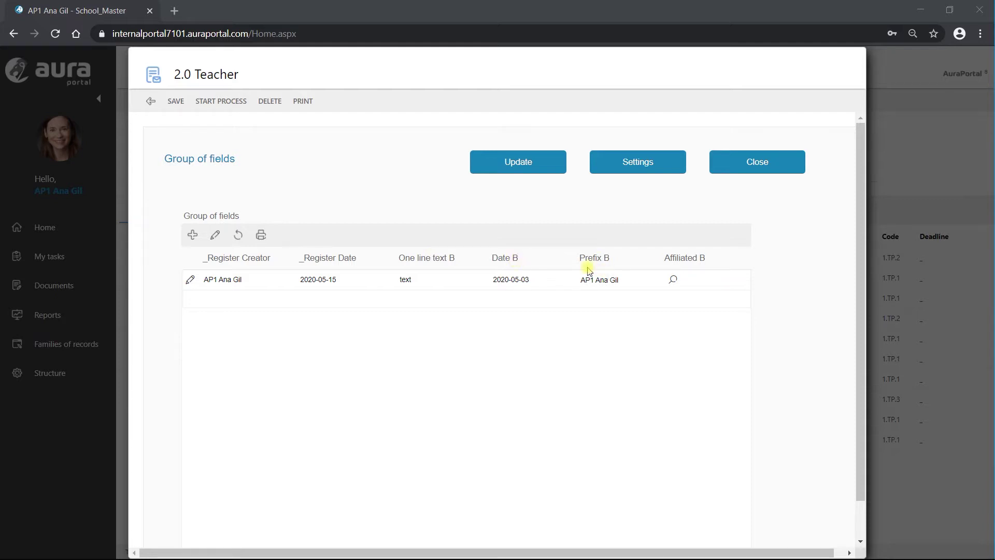
click(672, 279)
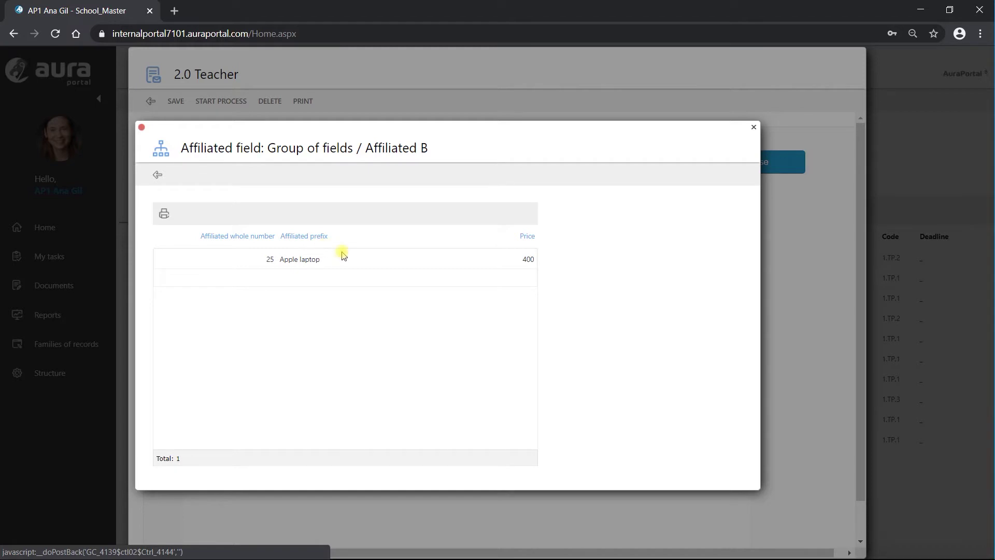
click(158, 175)
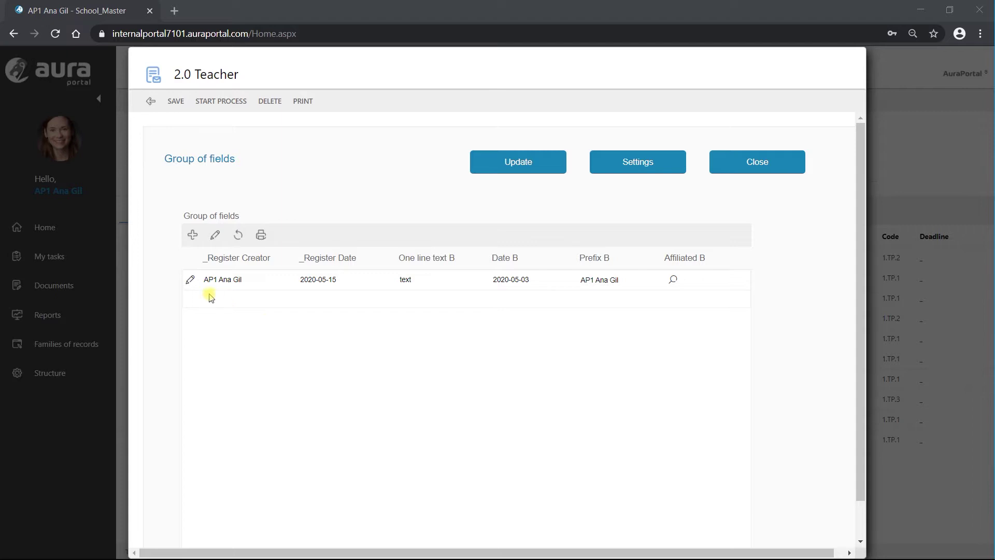
Add a second line through the main extension with One line text B "text 1" and Date B 2020-05-07
click(193, 235)
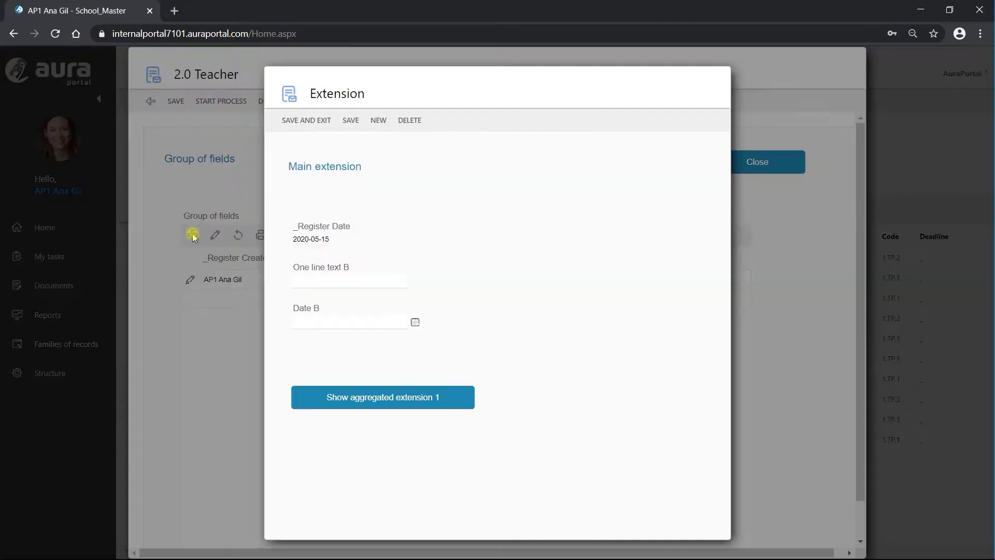
click(326, 281)
text(text 1)
click(415, 323)
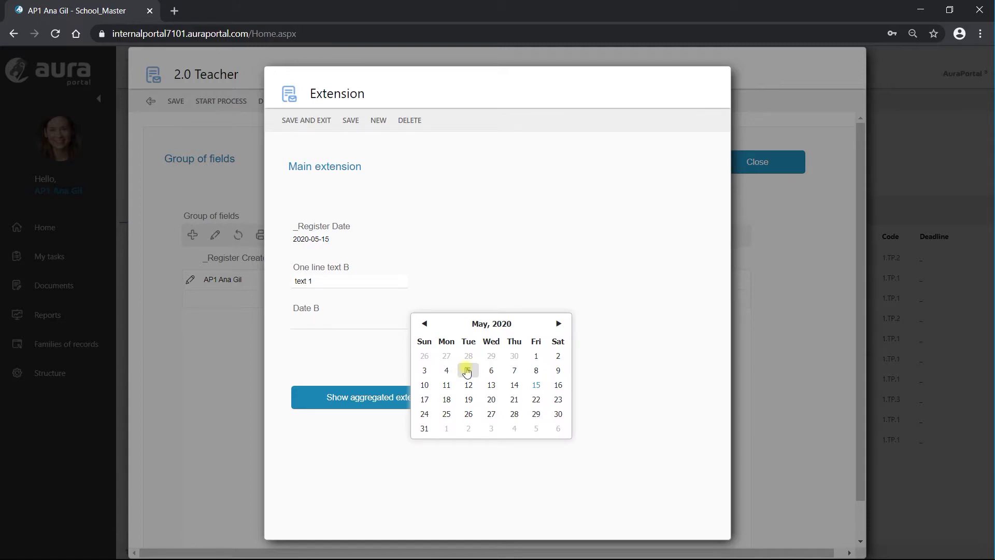
click(514, 371)
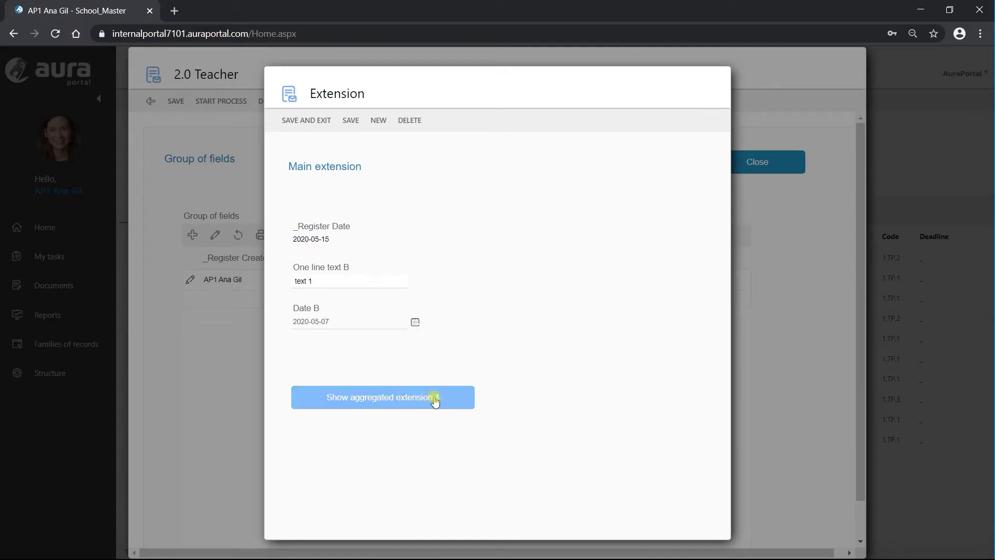
In aggregated extension 1, set Prefix B to the employee whose job title is 1. Administration
click(411, 402)
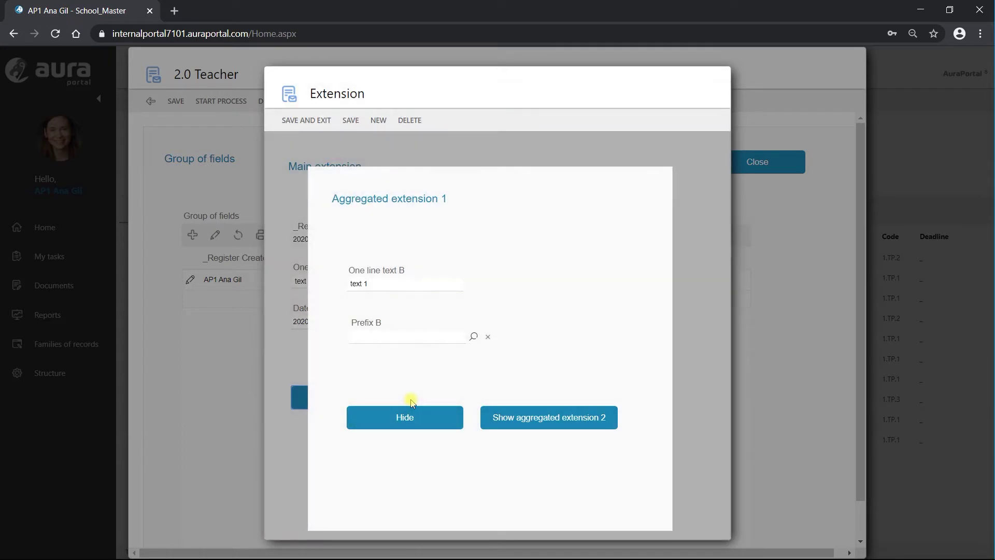
click(473, 336)
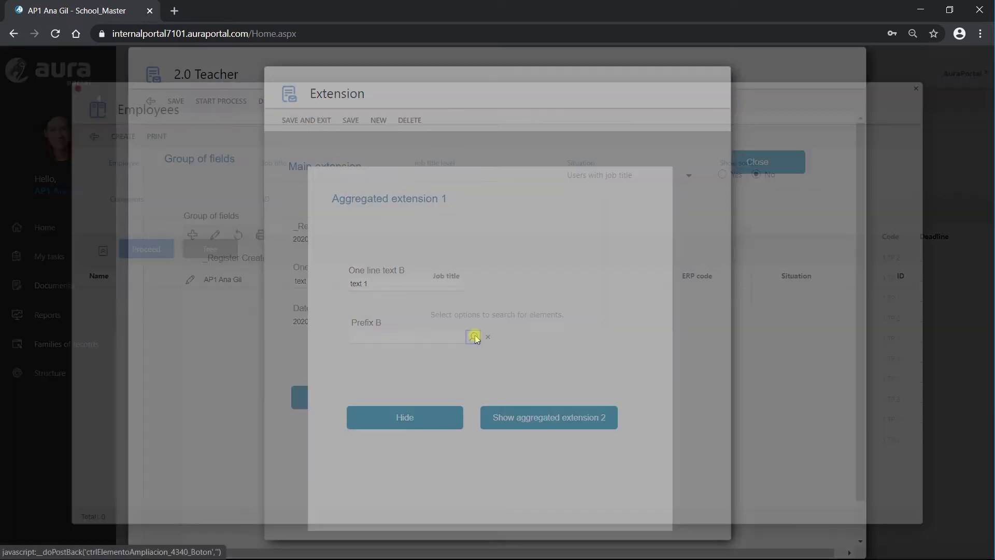
click(143, 254)
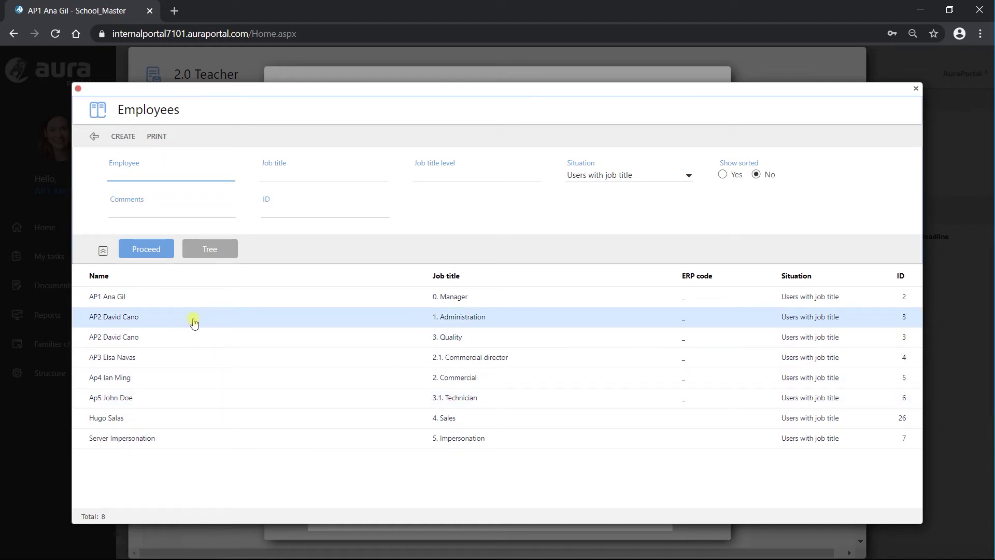
click(194, 321)
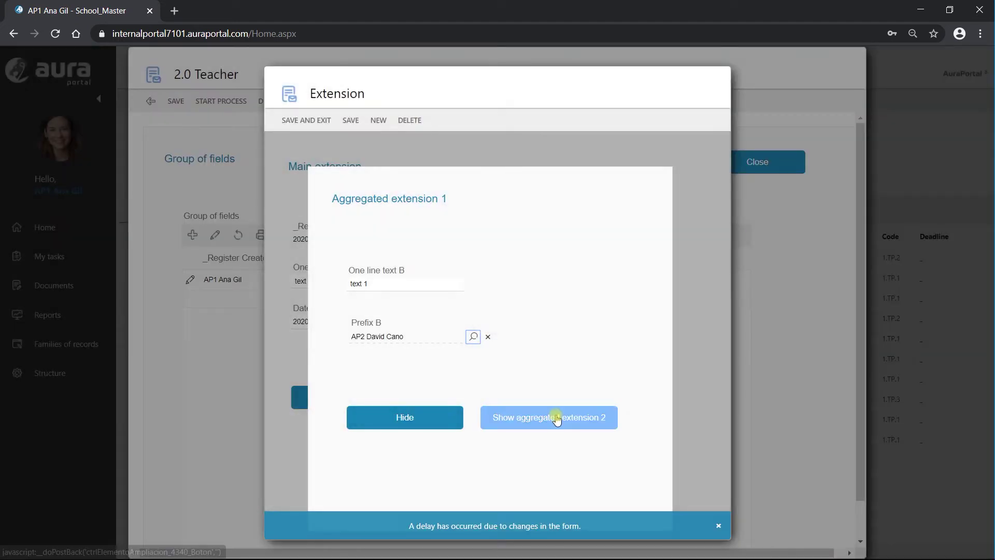
View aggregated extension 2, hide both aggregated extensions, and save the second line
click(556, 417)
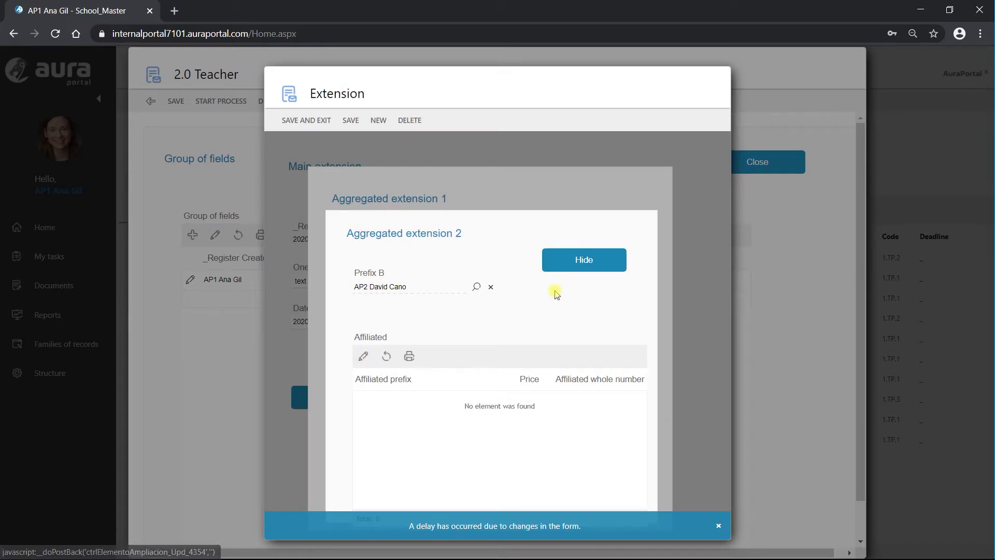
click(570, 263)
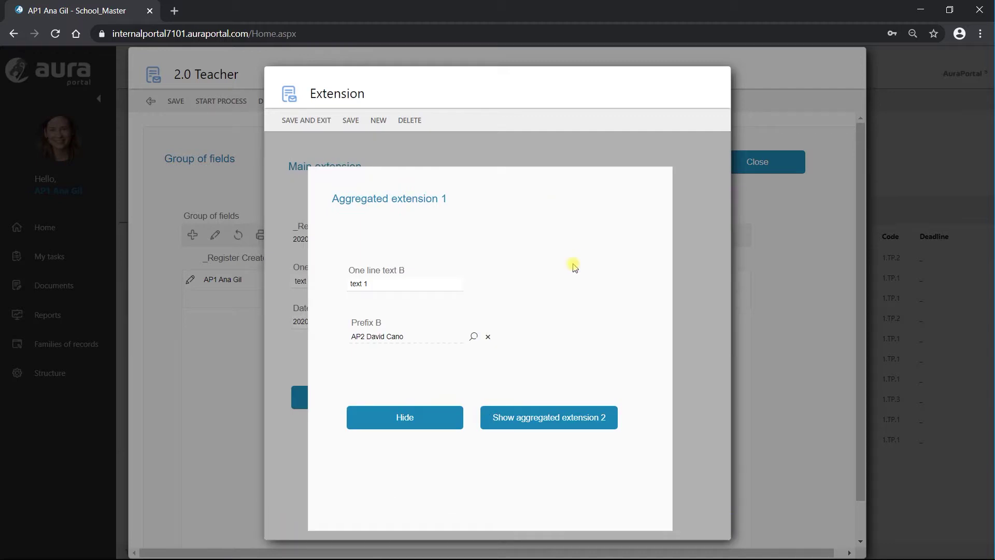
click(420, 430)
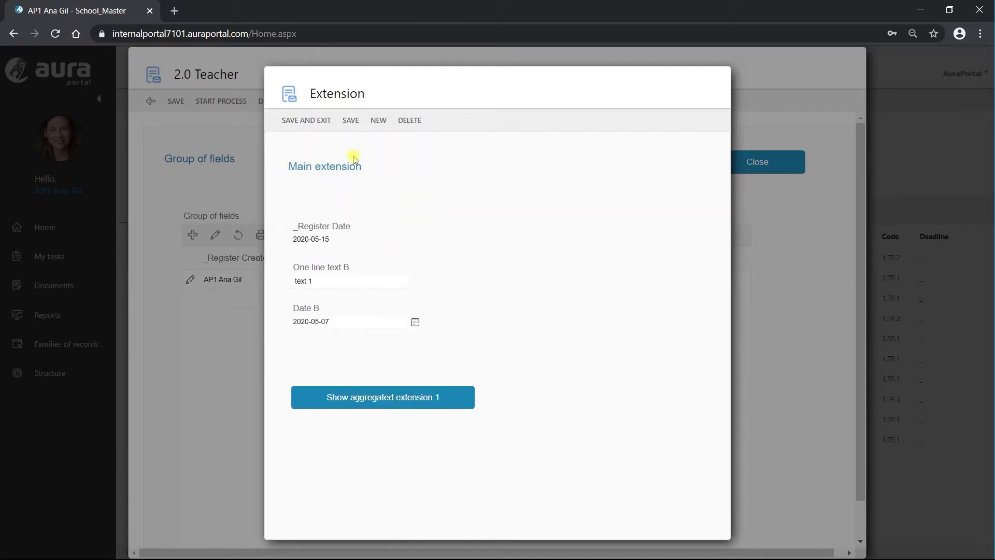
click(322, 121)
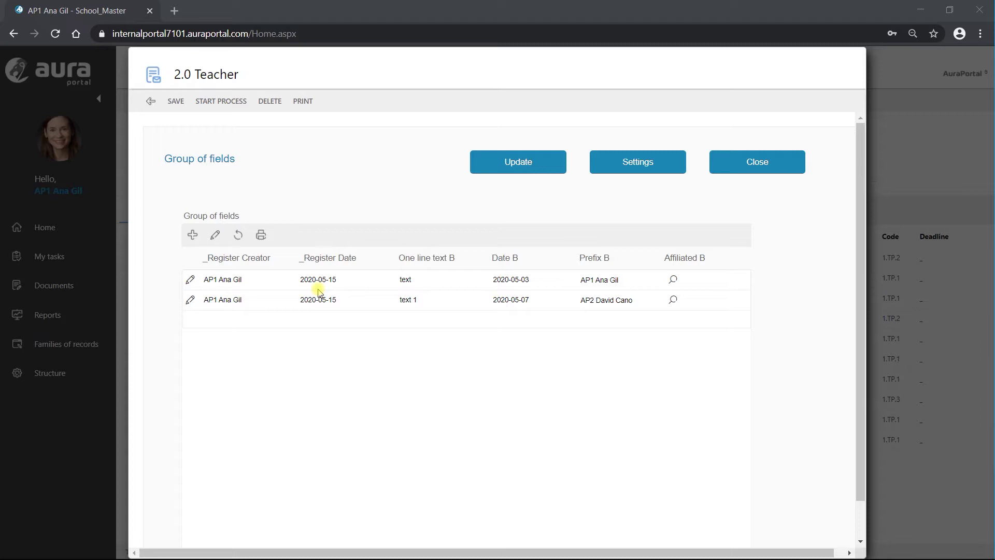
Reopen the second line, view its aggregated extensions 1 and 2, hide both, and save and exit the line
click(190, 303)
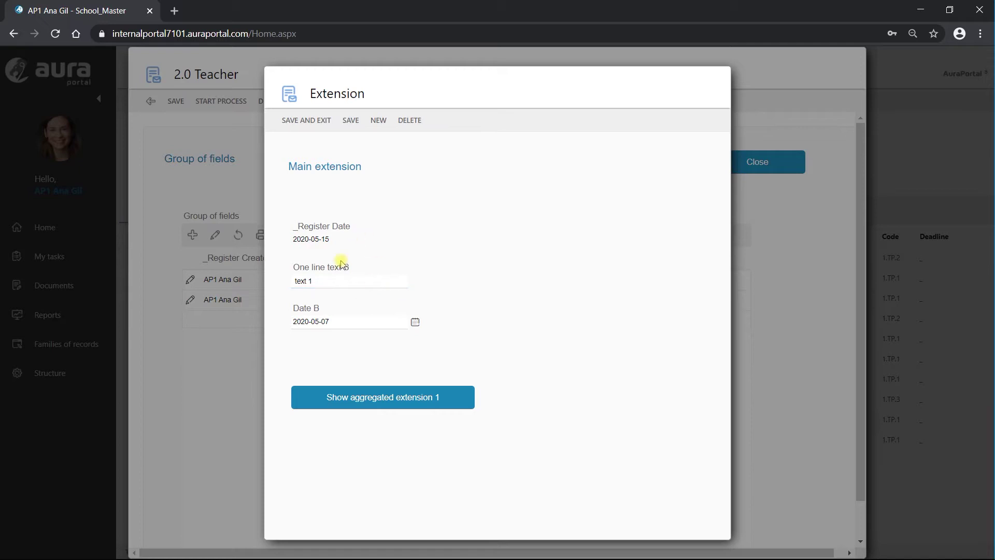
click(370, 395)
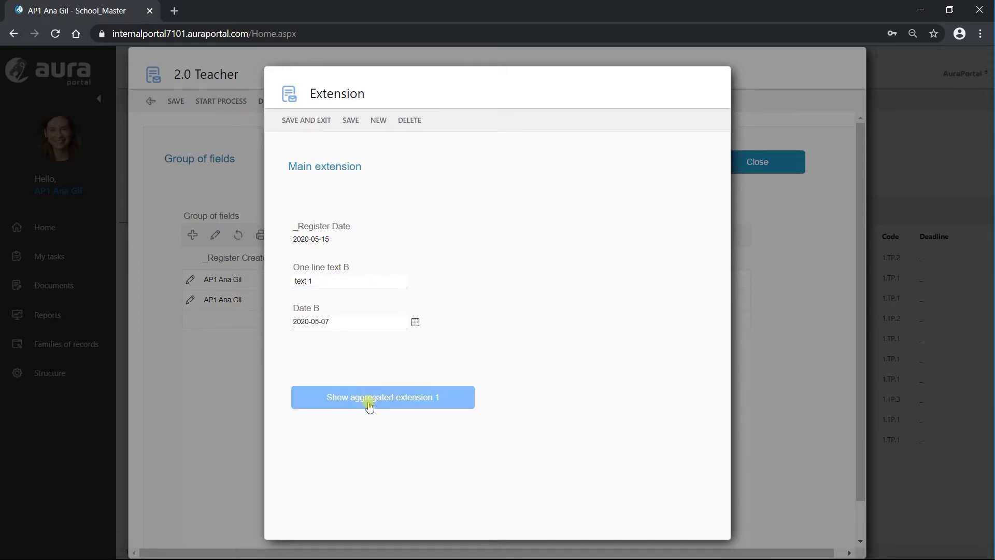
click(381, 403)
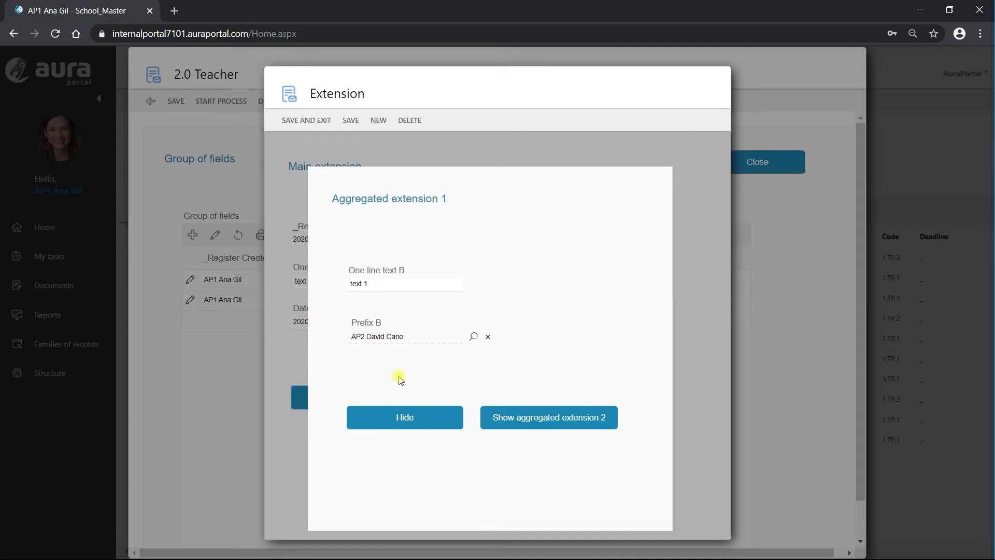
click(555, 423)
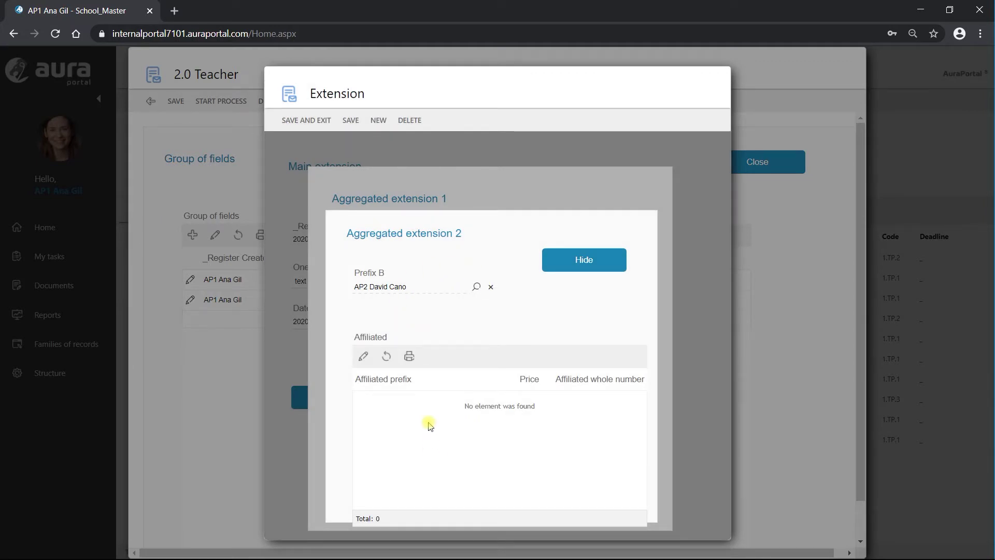
click(584, 260)
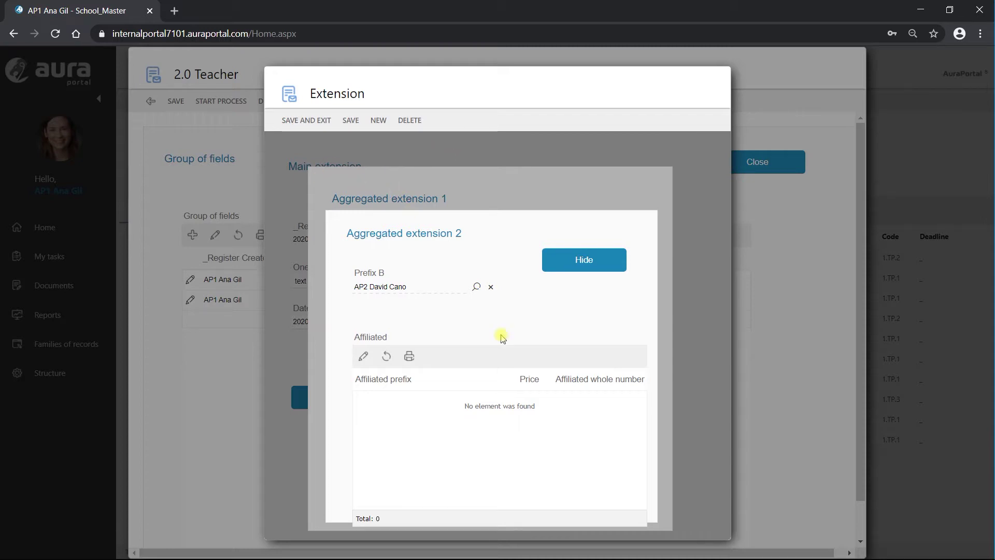
click(586, 267)
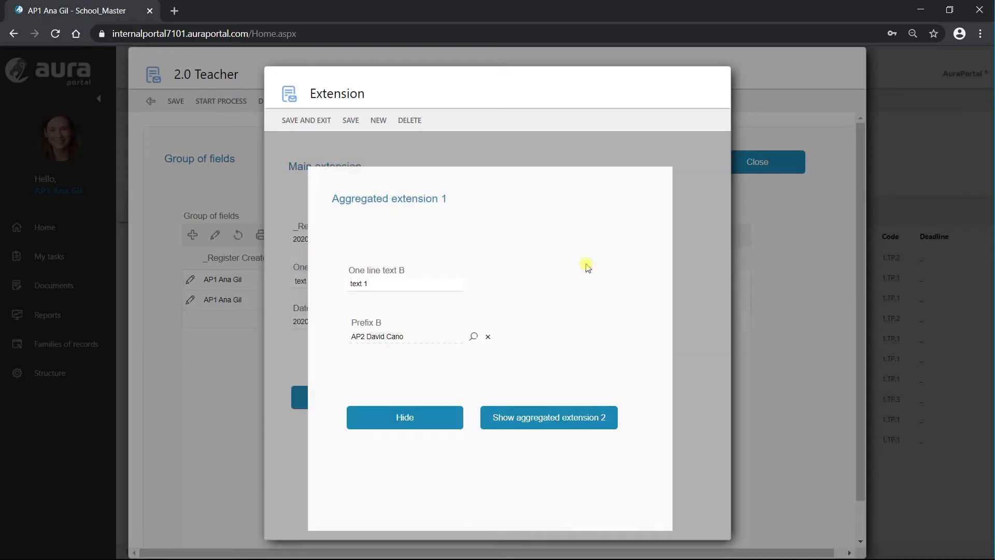
click(405, 420)
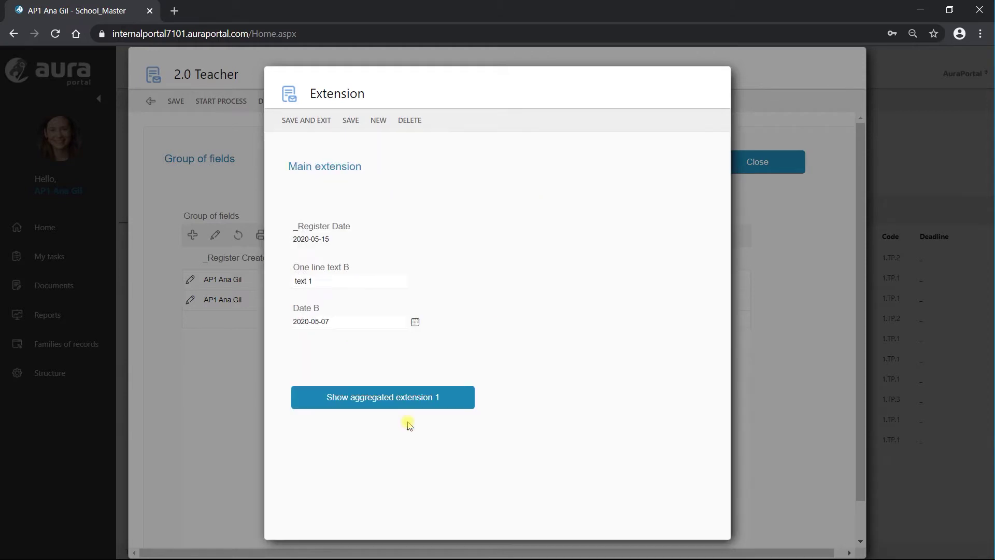
click(310, 121)
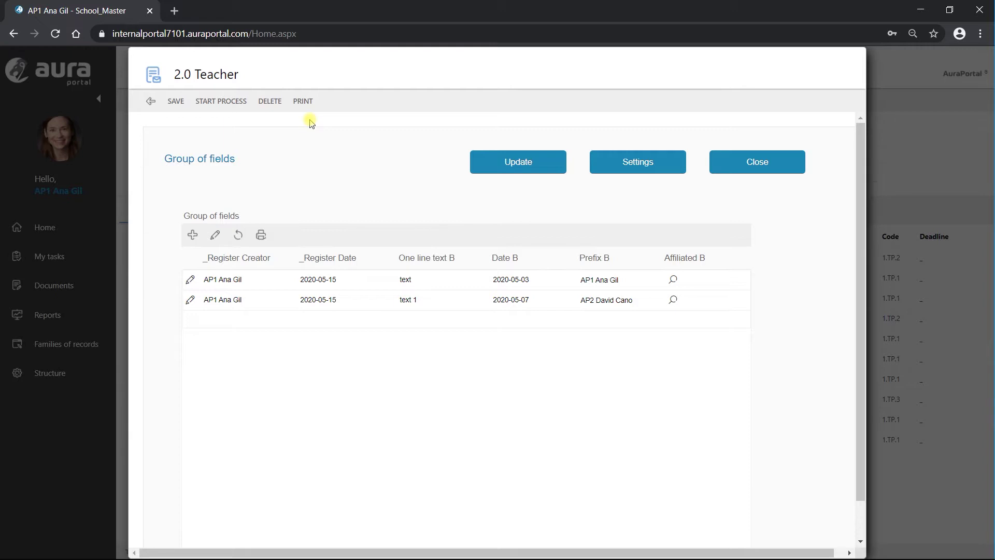
Open the settings of the 2.0 Teacher message form and take the Aggregated 2 division off the canvas
click(629, 165)
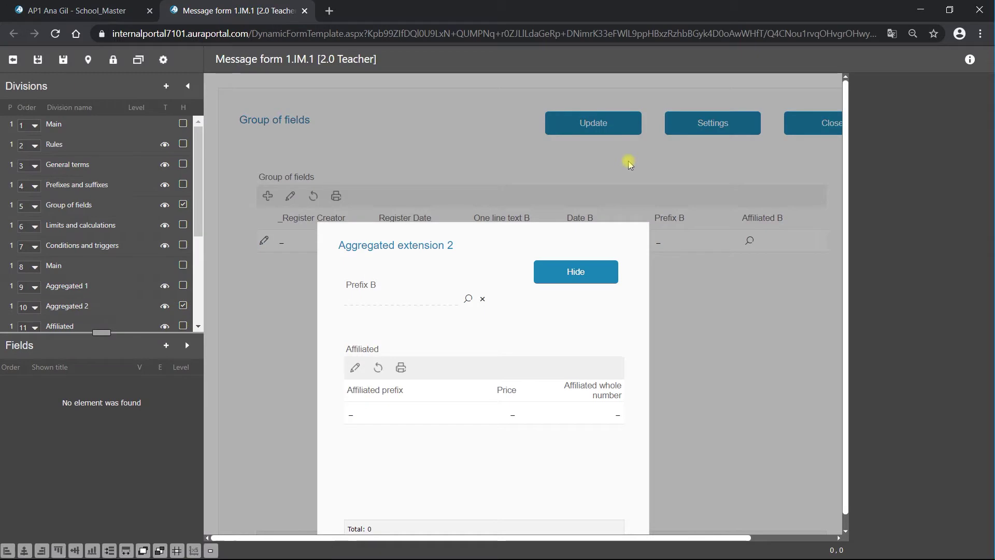
click(575, 271)
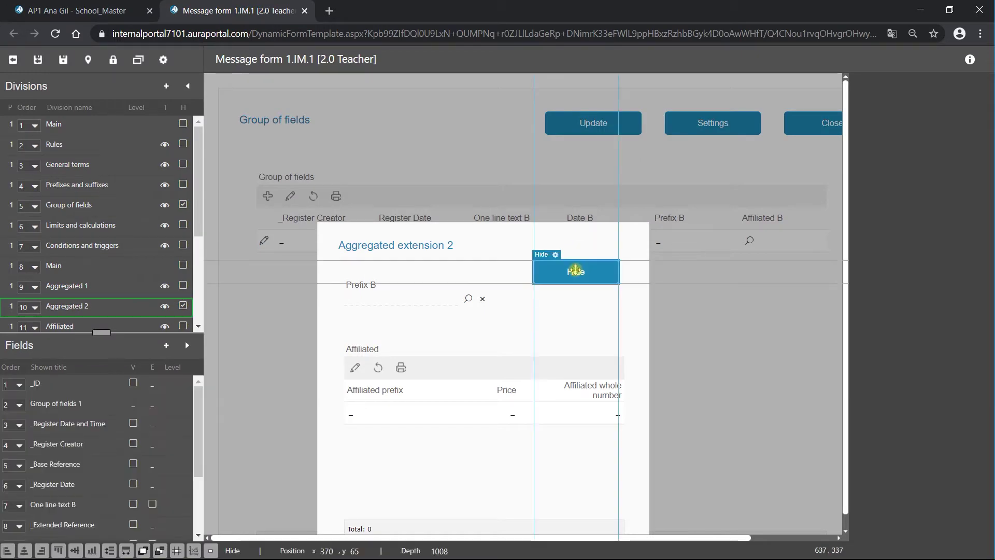
click(362, 270)
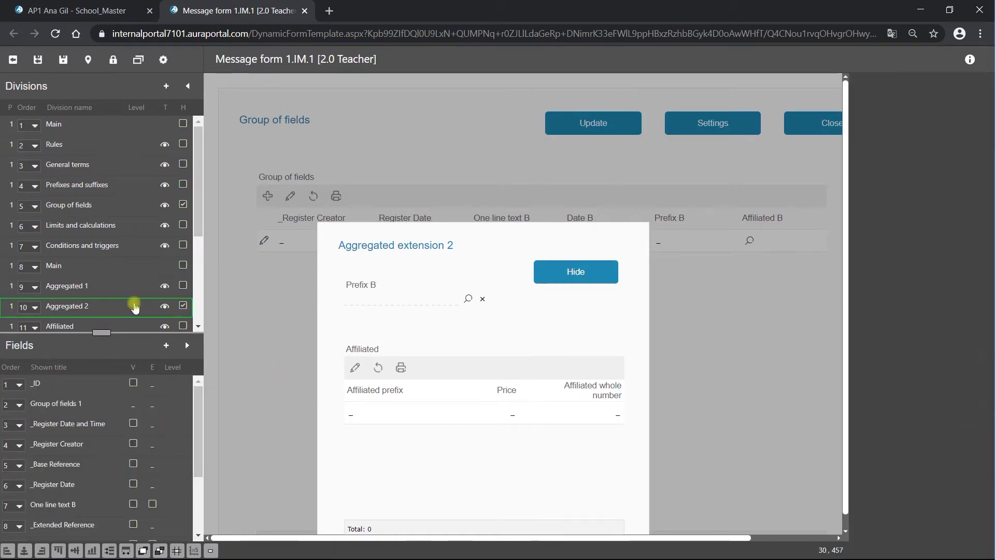
click(182, 305)
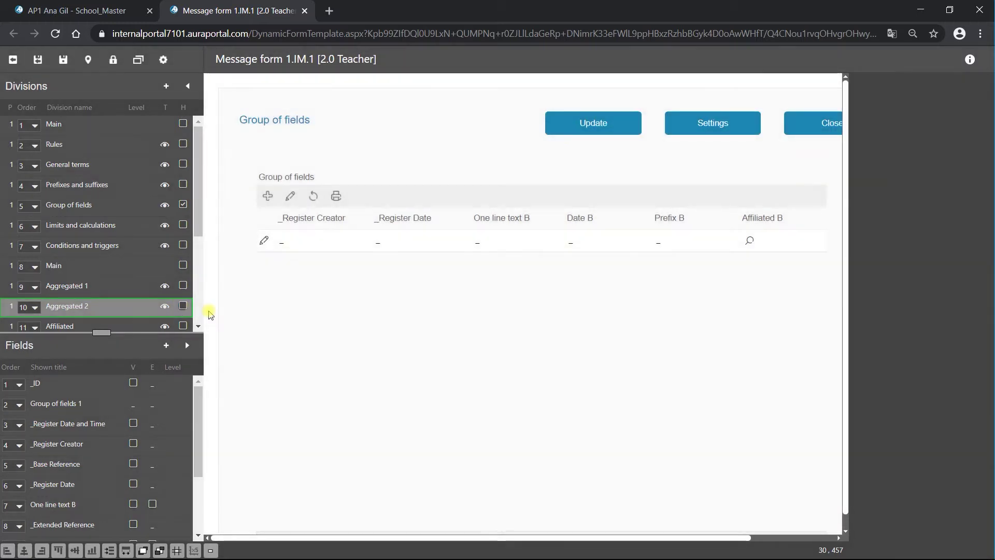
Create a new line extension named "Demo extension" in the group of fields' edition settings
click(429, 353)
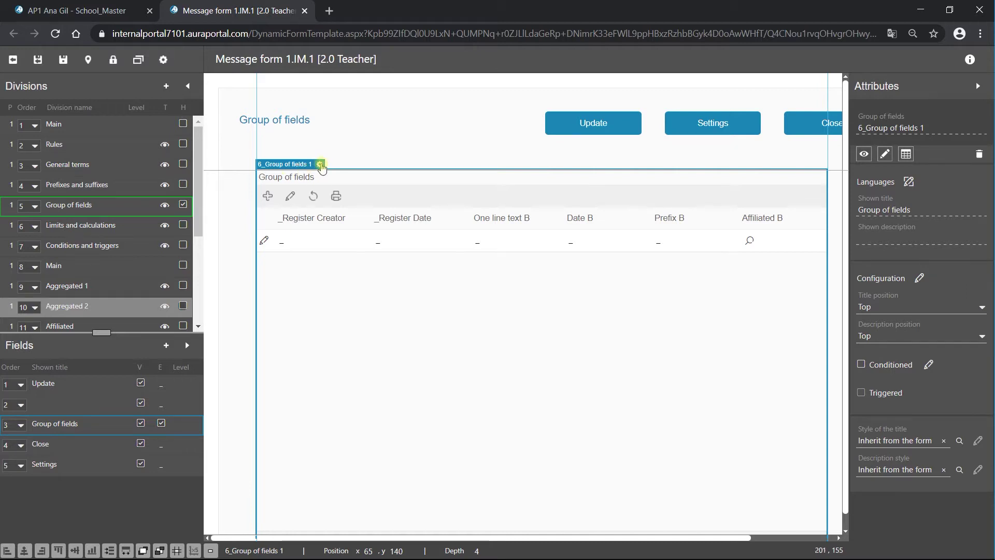
click(321, 164)
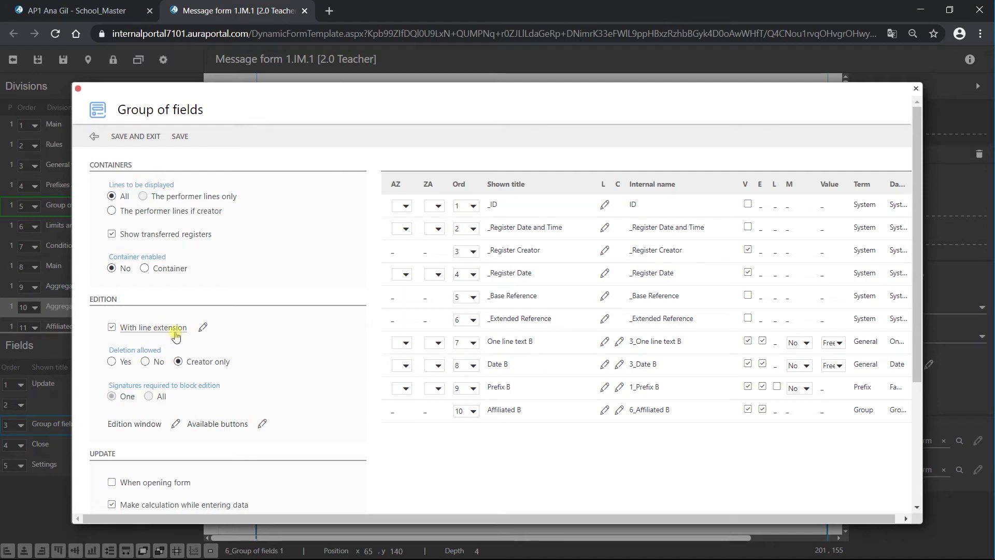
click(203, 327)
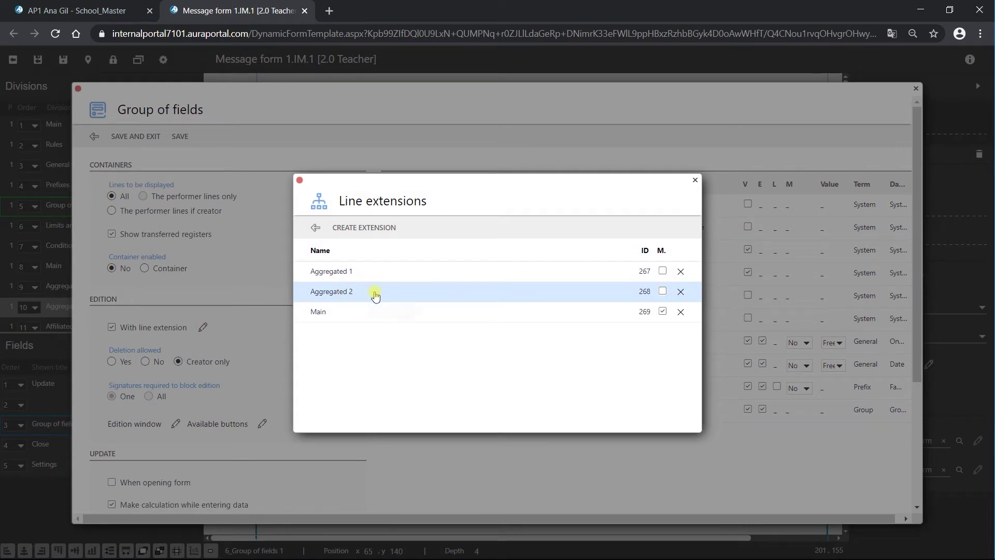
click(366, 228)
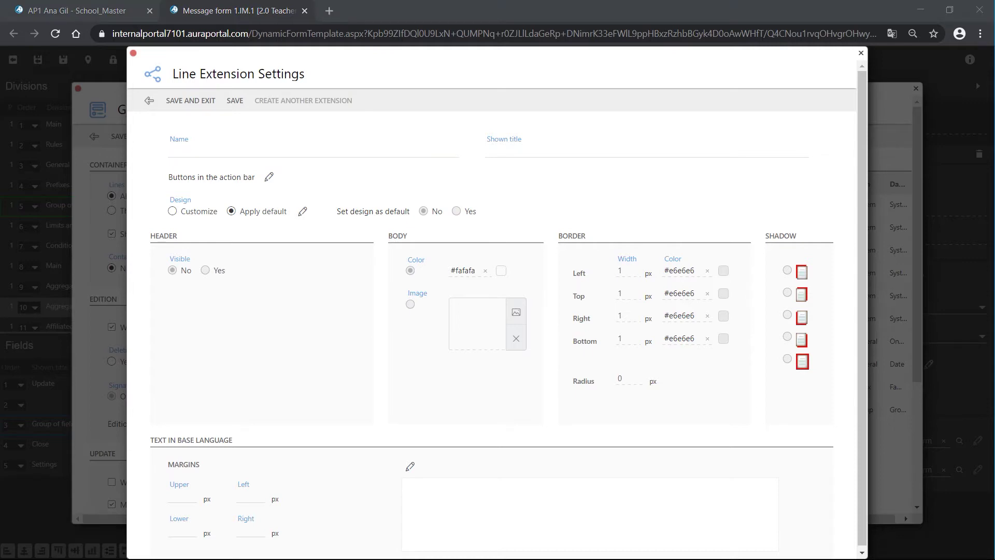
text(Demo extension)
Enter "Demo extension" as the extension's base language text, then save the text and the extension settings
click(410, 465)
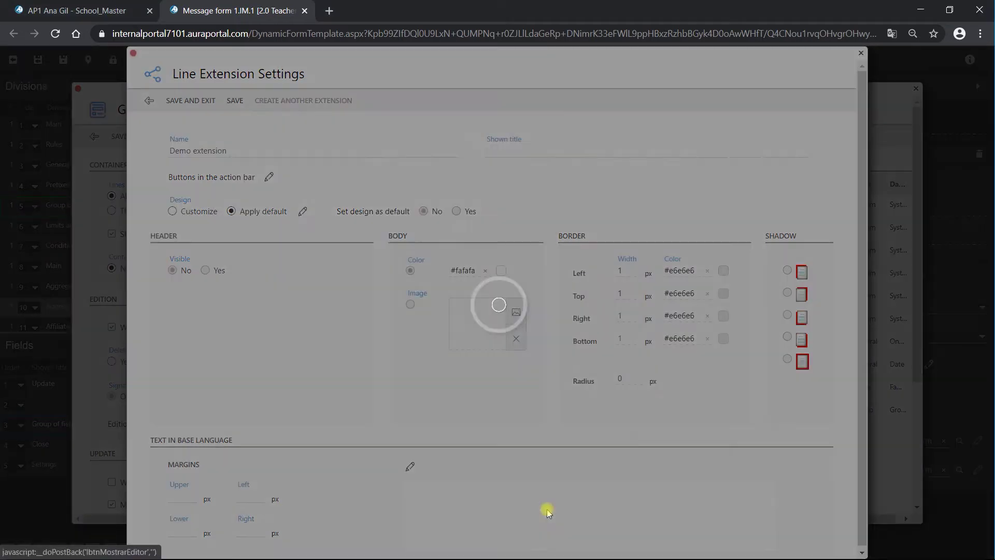
click(324, 299)
text(Demo extension)
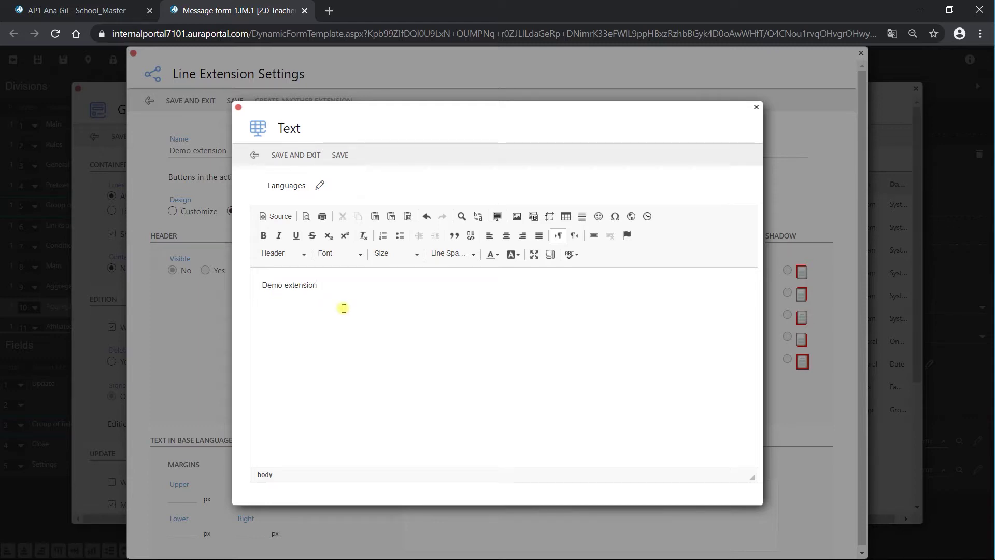
drag(319, 286, 251, 281)
click(362, 289)
click(299, 155)
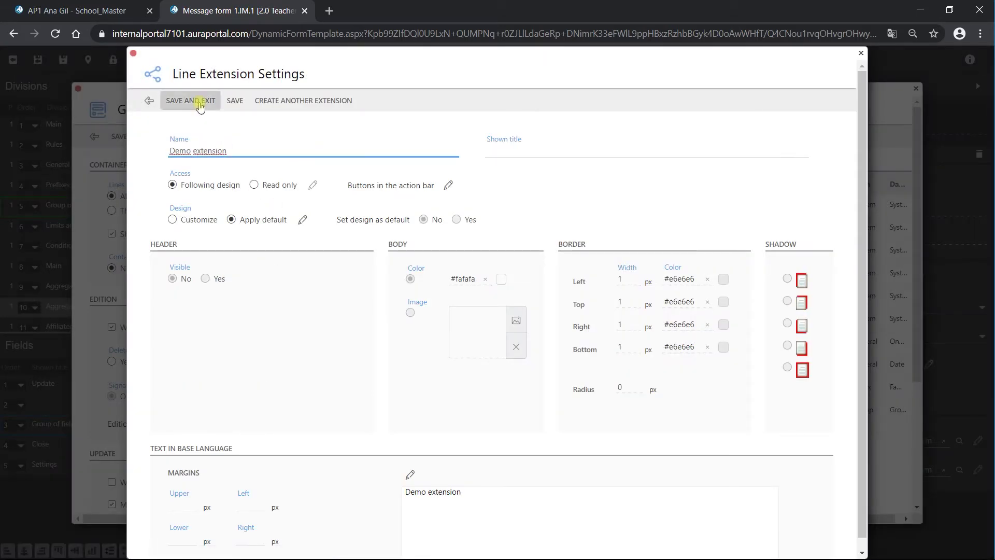
click(199, 102)
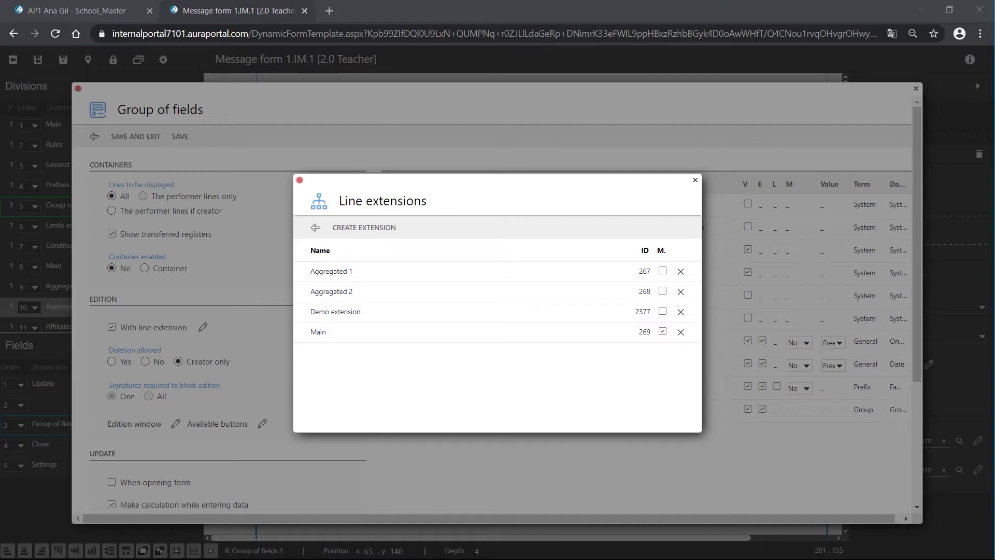
Check the settings of Demo extension, then save and exit the group of fields configuration
click(389, 313)
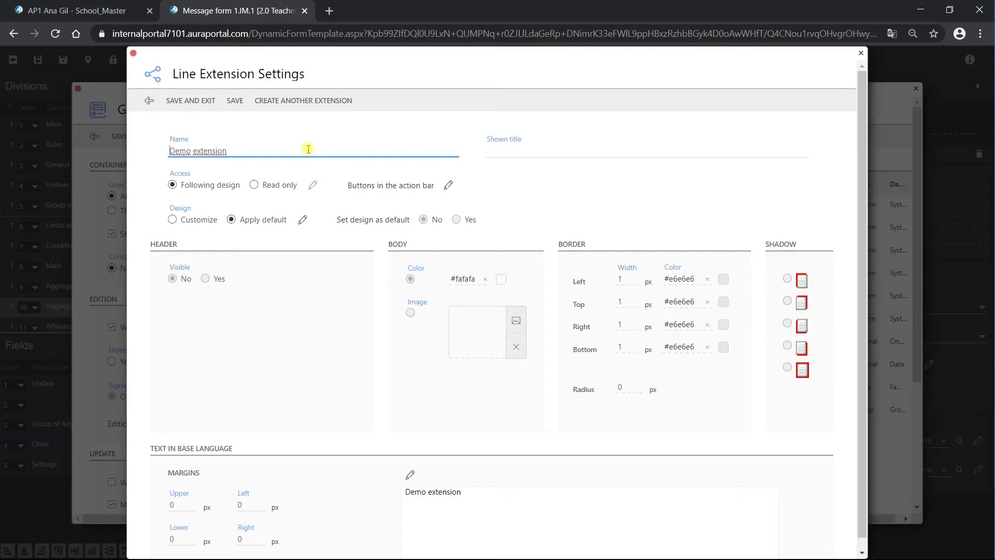
click(200, 100)
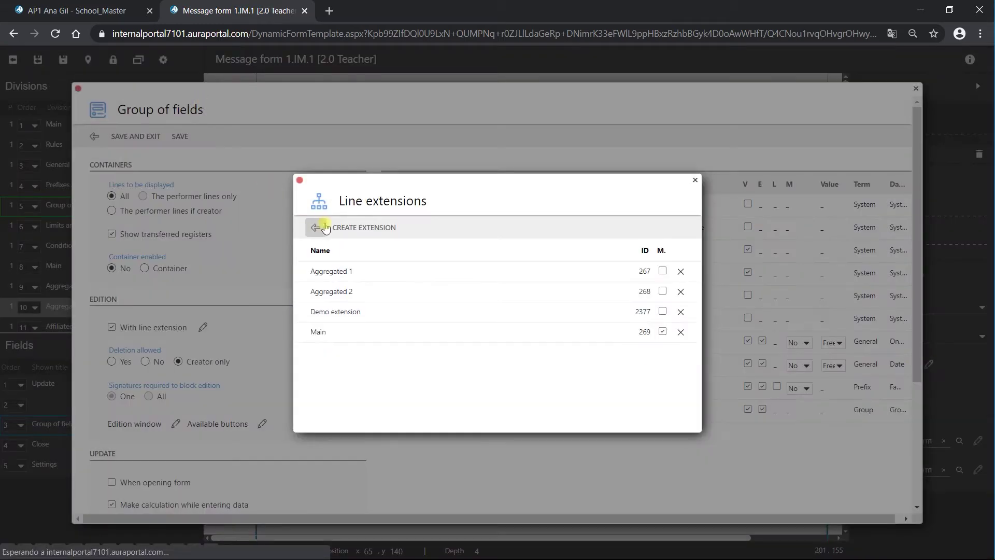
click(326, 228)
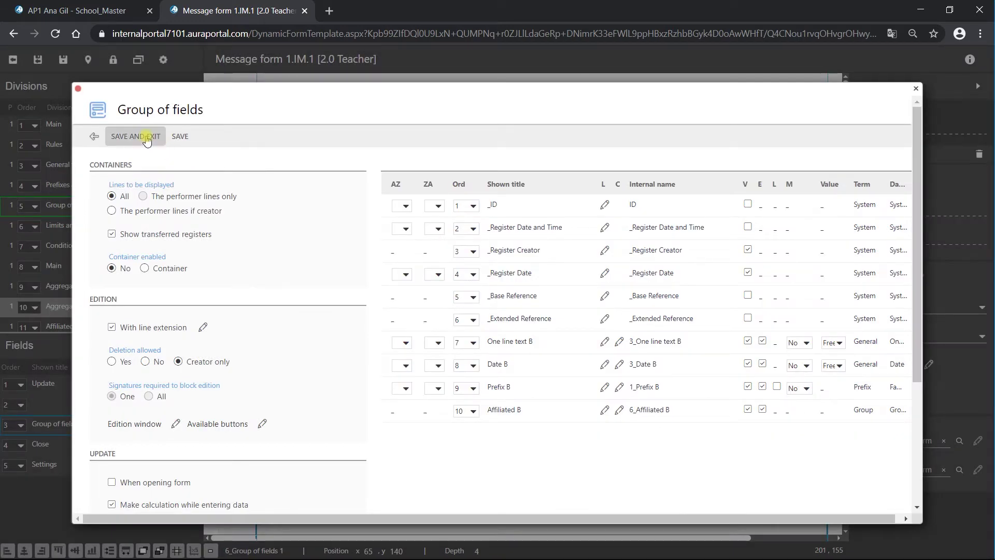
click(147, 137)
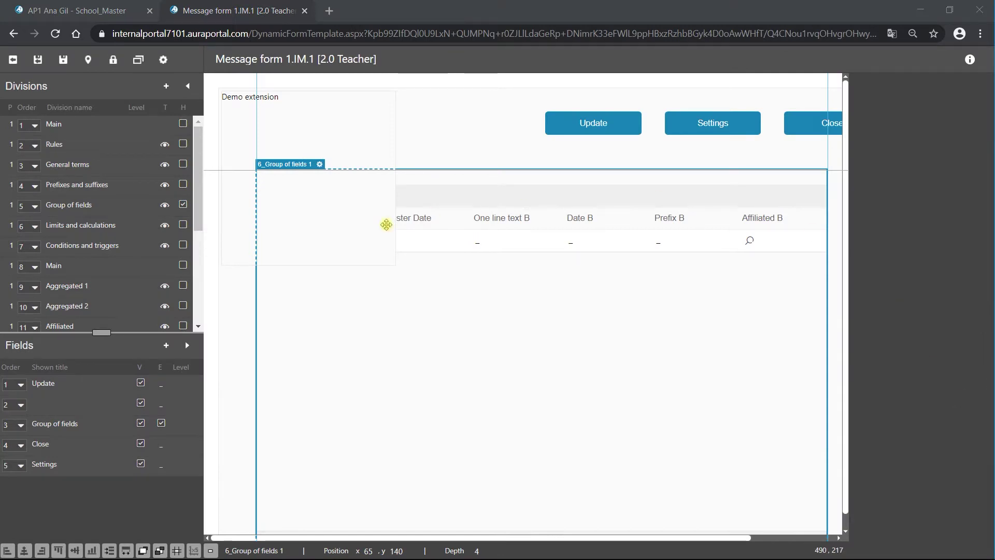
Select the Demo extension on the form, then remove it and the Group of fields division from the canvas
click(356, 233)
click(340, 155)
click(313, 140)
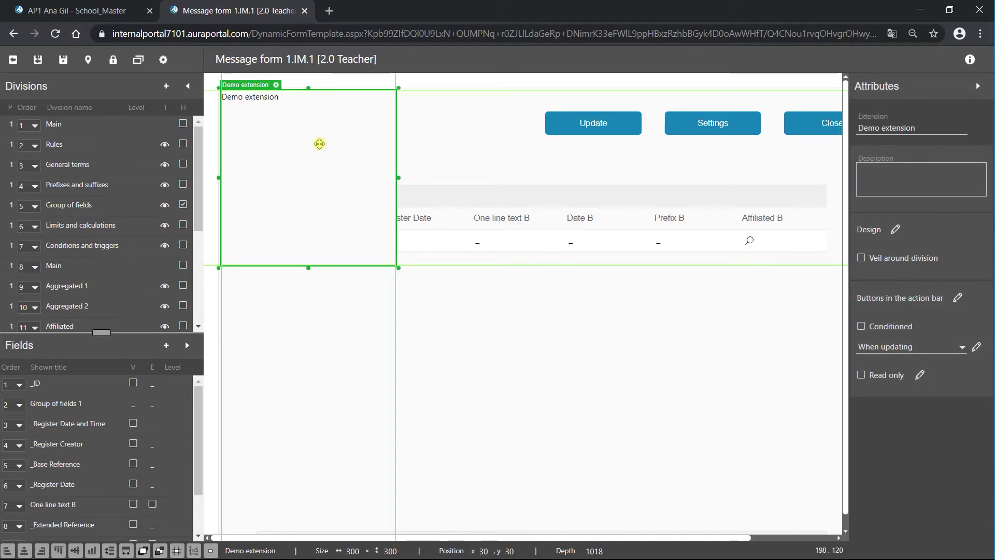
drag(196, 216, 202, 330)
click(183, 320)
drag(199, 296, 200, 188)
click(185, 205)
click(185, 204)
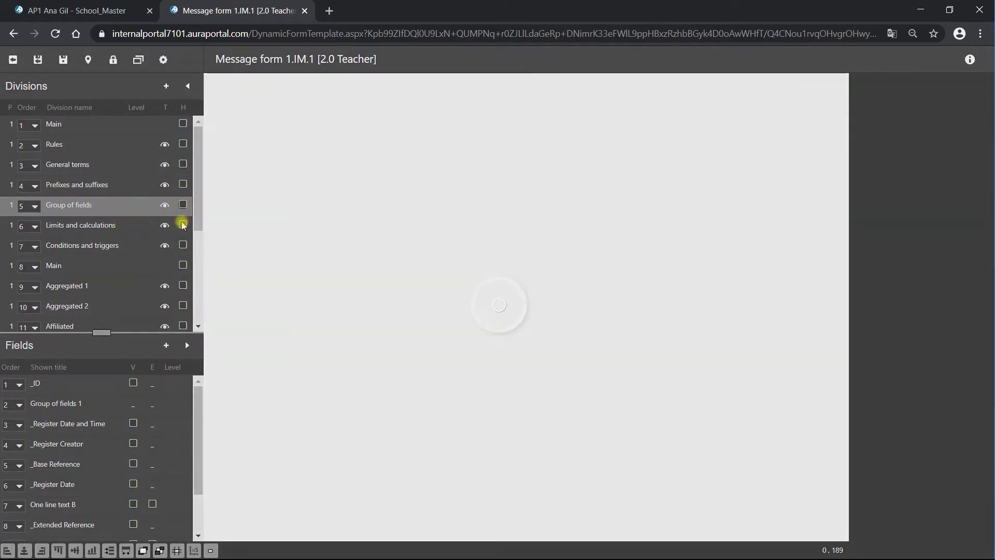
Display the Main extension division, examine its fields in the expanded list, and hide the division again
click(183, 266)
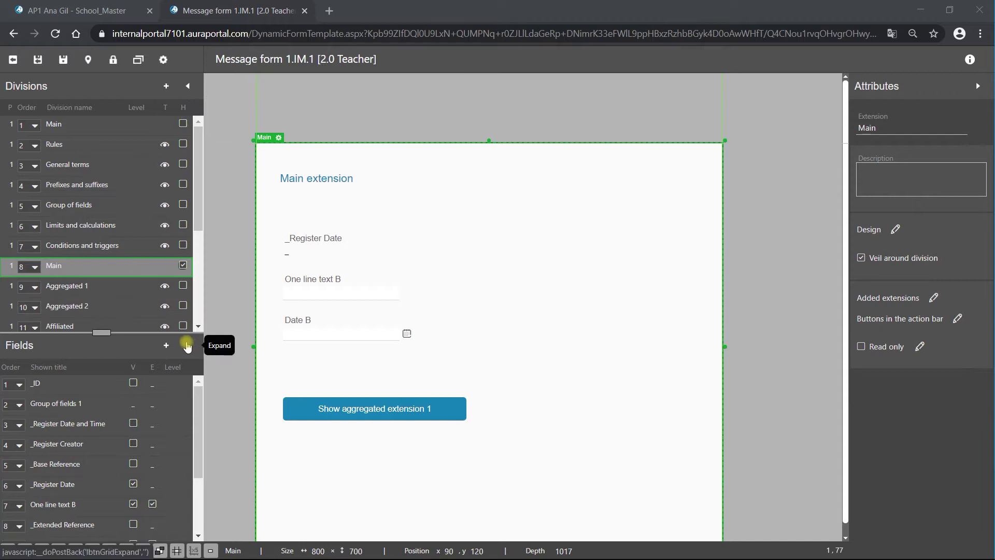
click(187, 346)
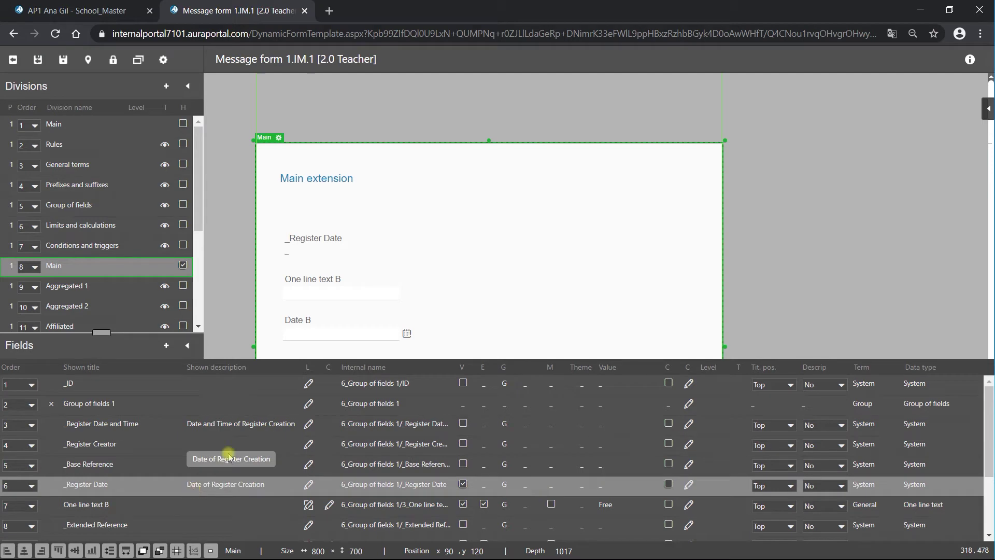
click(187, 346)
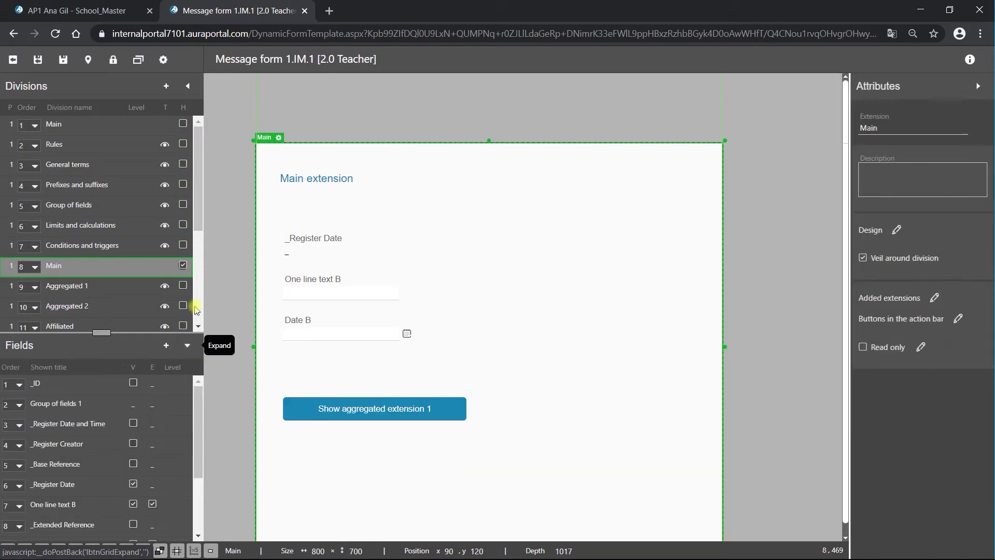
click(182, 266)
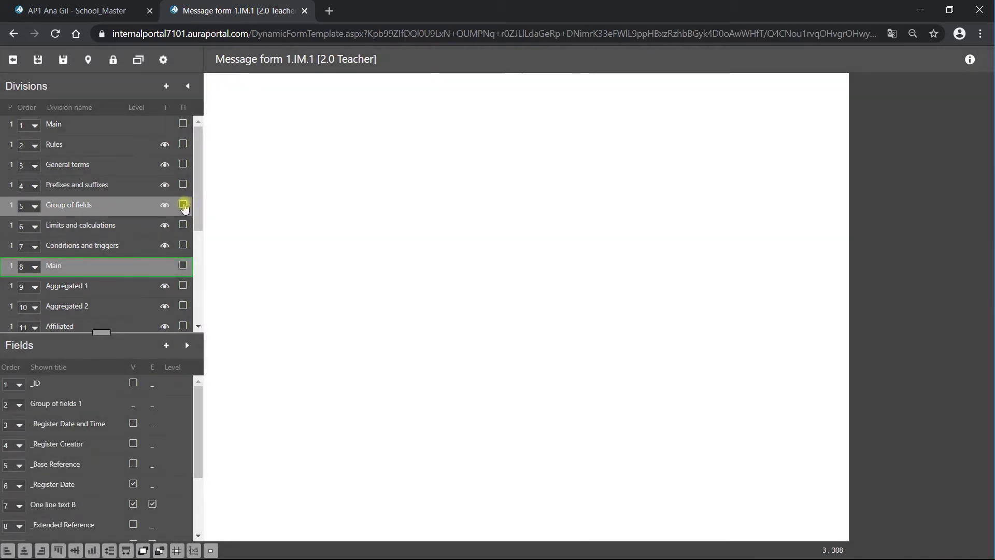
Display the Group of fields division, review its line extensions, save and exit its configuration, and hide the division again
click(182, 204)
click(319, 164)
click(321, 164)
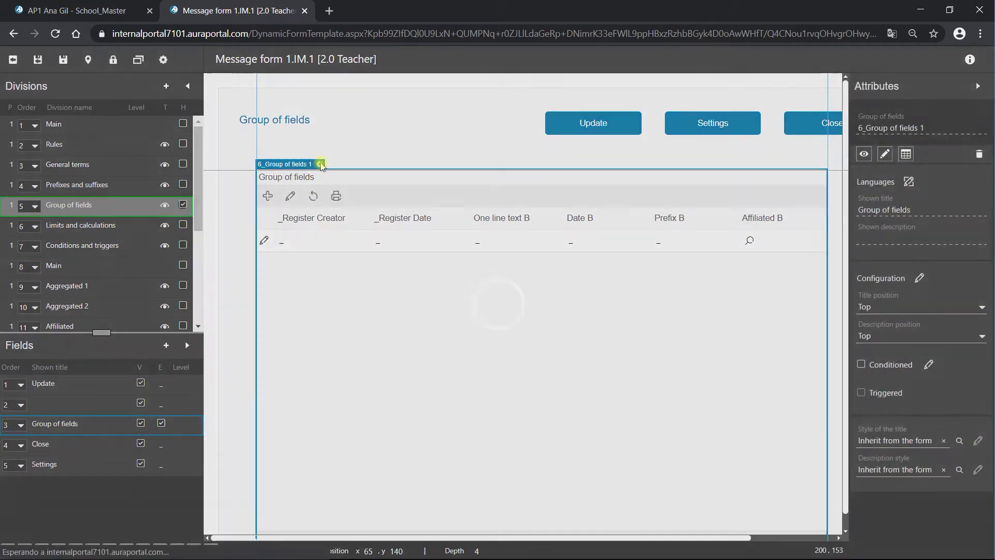
click(202, 328)
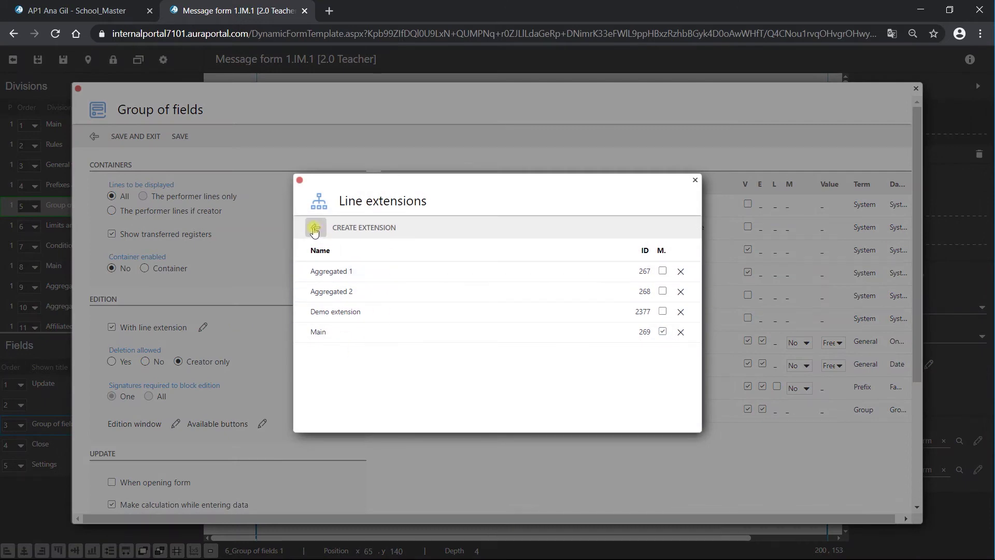
click(314, 231)
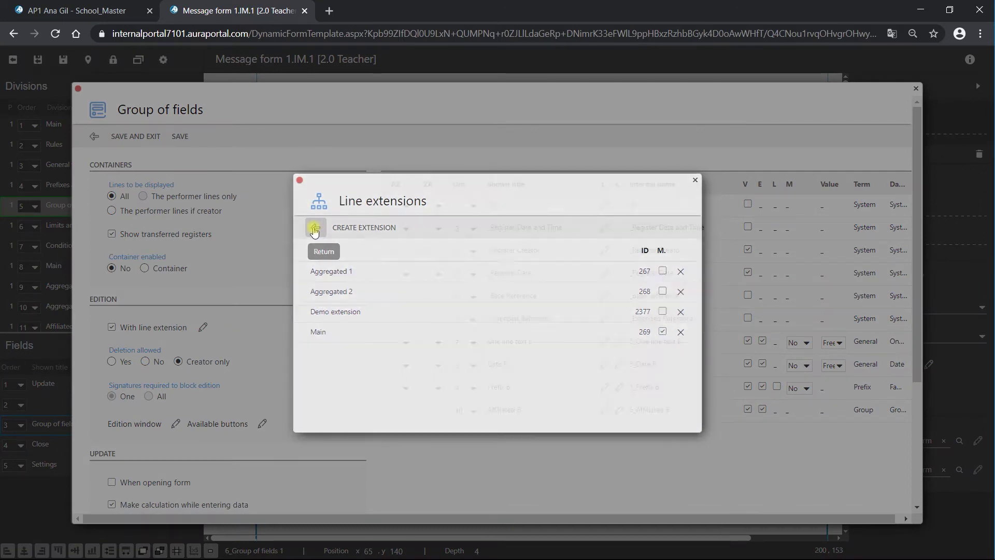
click(130, 137)
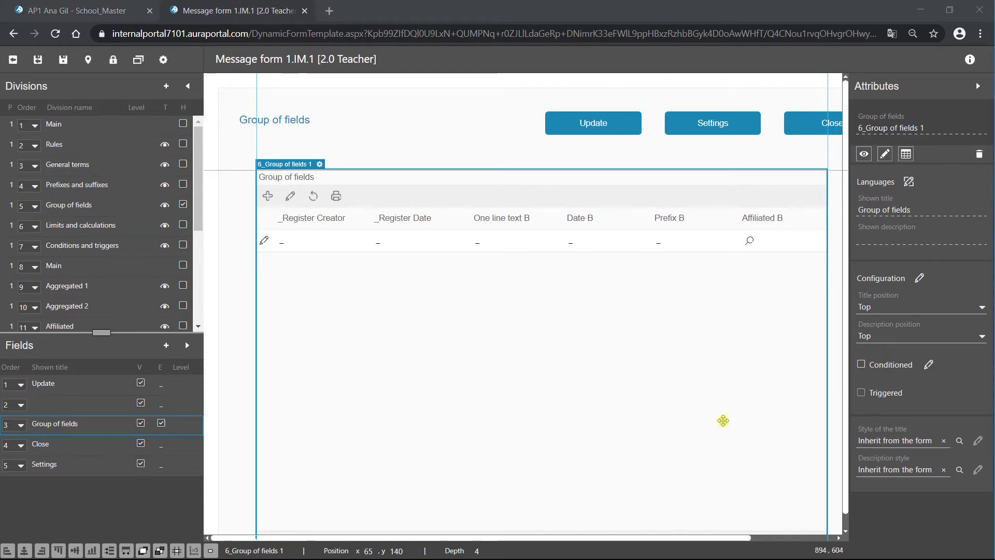
click(182, 204)
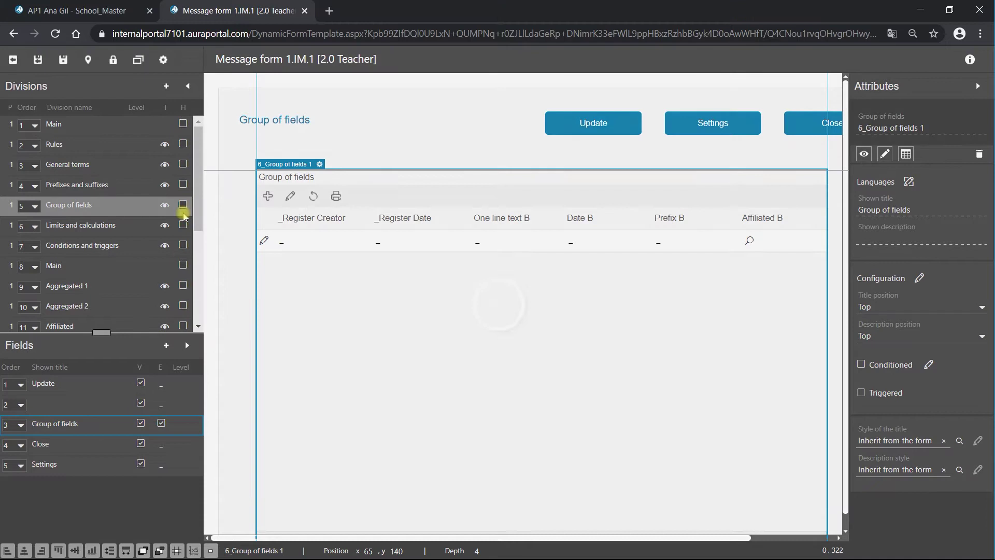
Display the Main extension division, review its added extensions, accept the selection, and hide the division again
click(182, 266)
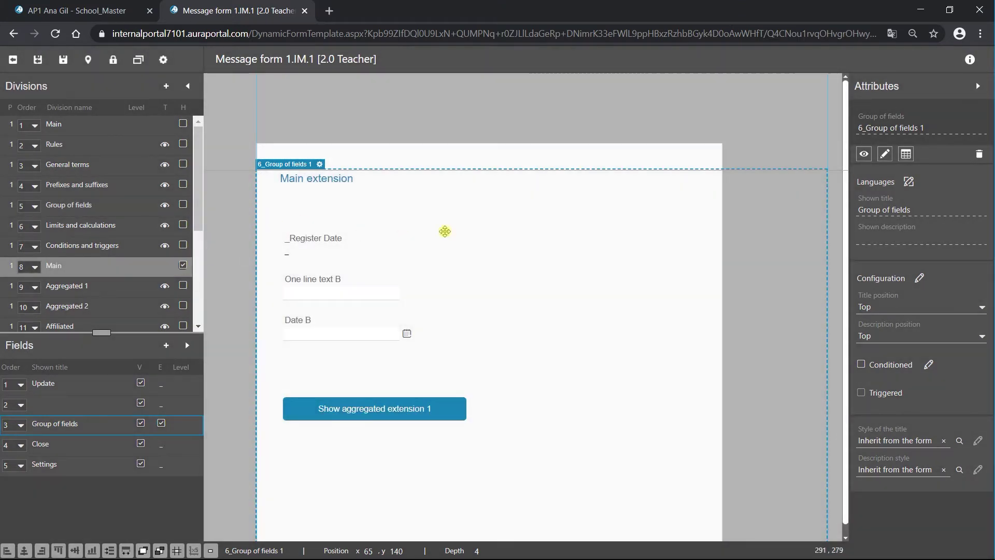
click(491, 157)
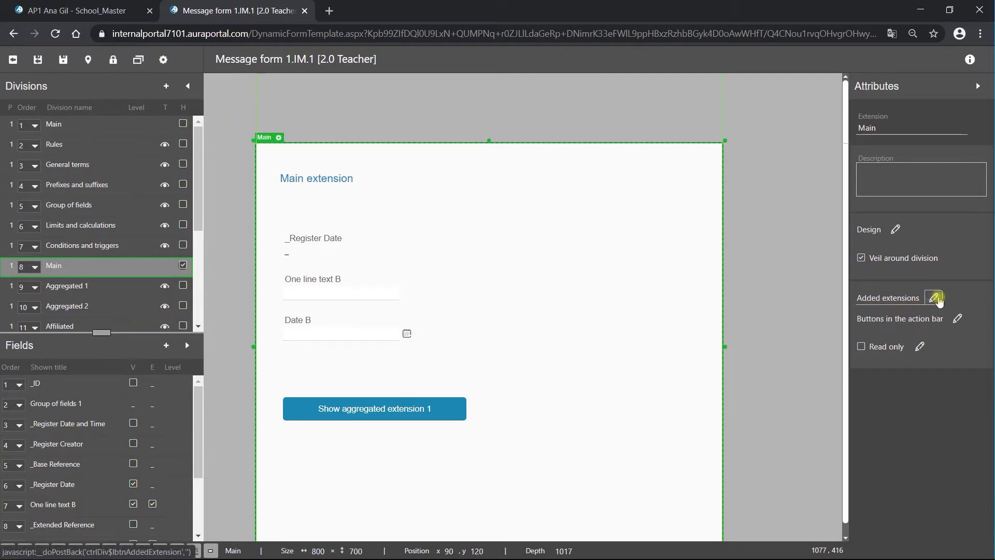
click(935, 297)
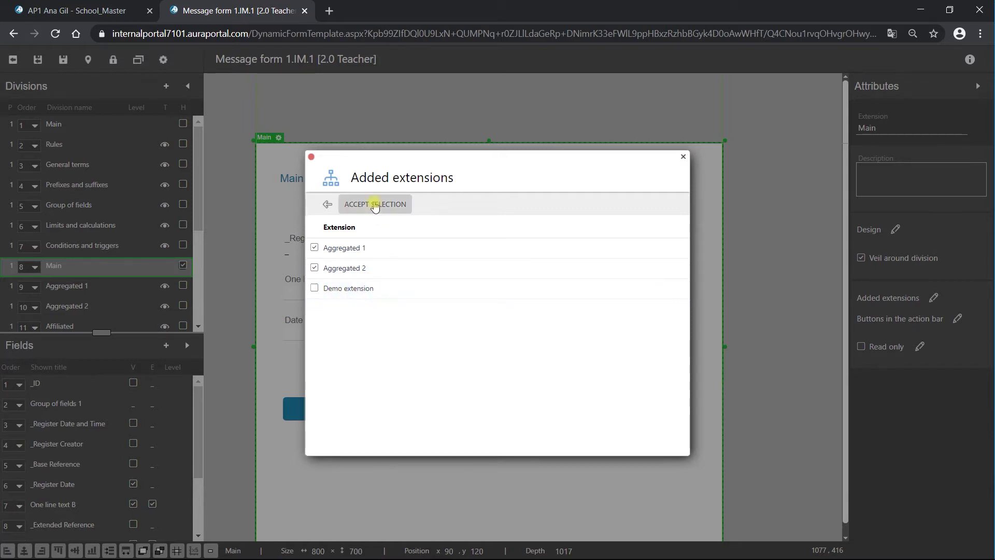
click(349, 204)
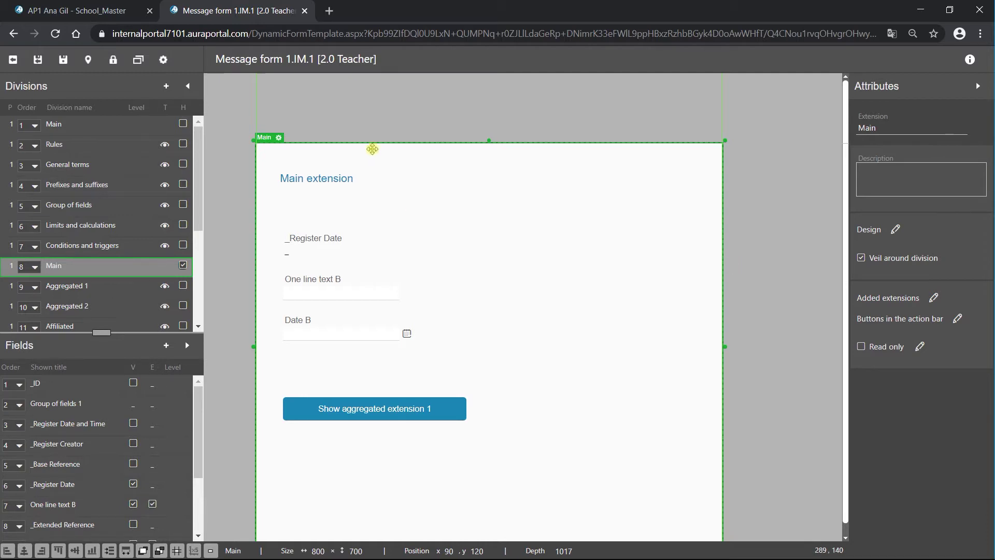
click(239, 252)
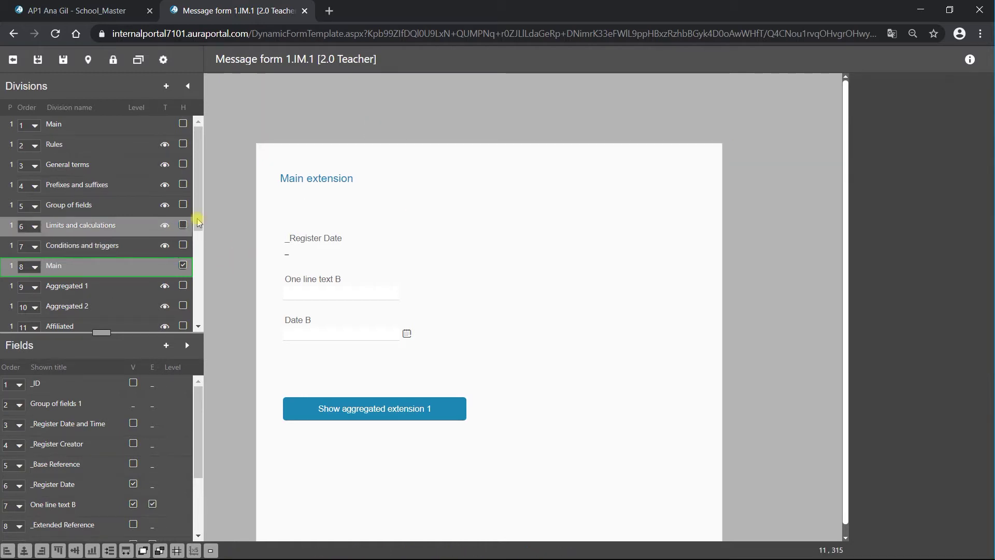
drag(198, 211, 197, 229)
click(183, 230)
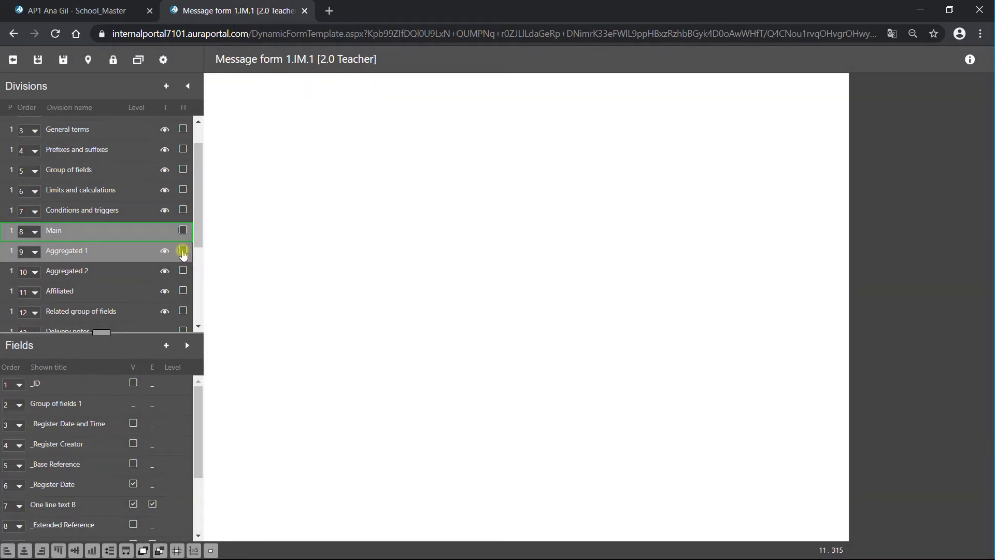
Display the Aggregated 1 extension division, examine its fields in the expanded list, and hide the division again
click(183, 251)
click(507, 261)
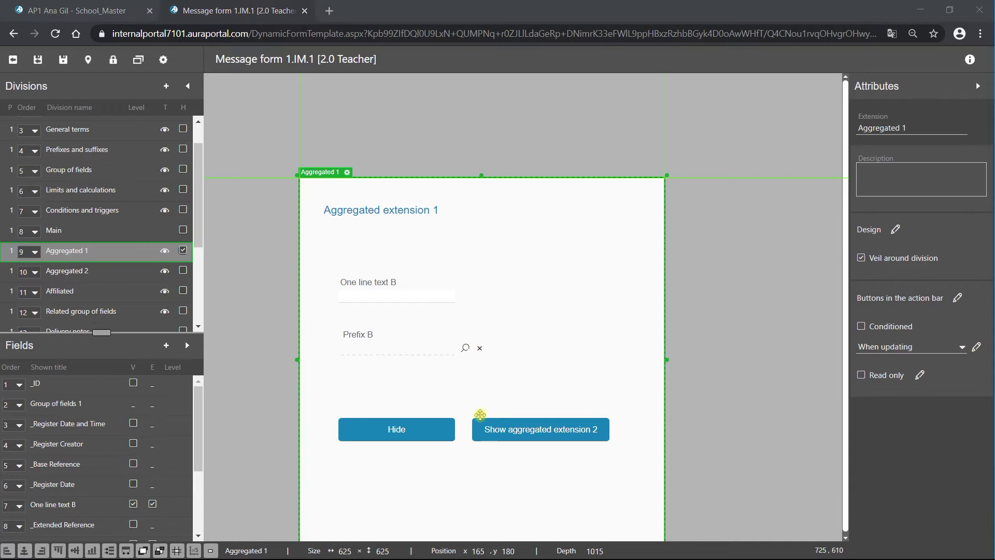
click(188, 345)
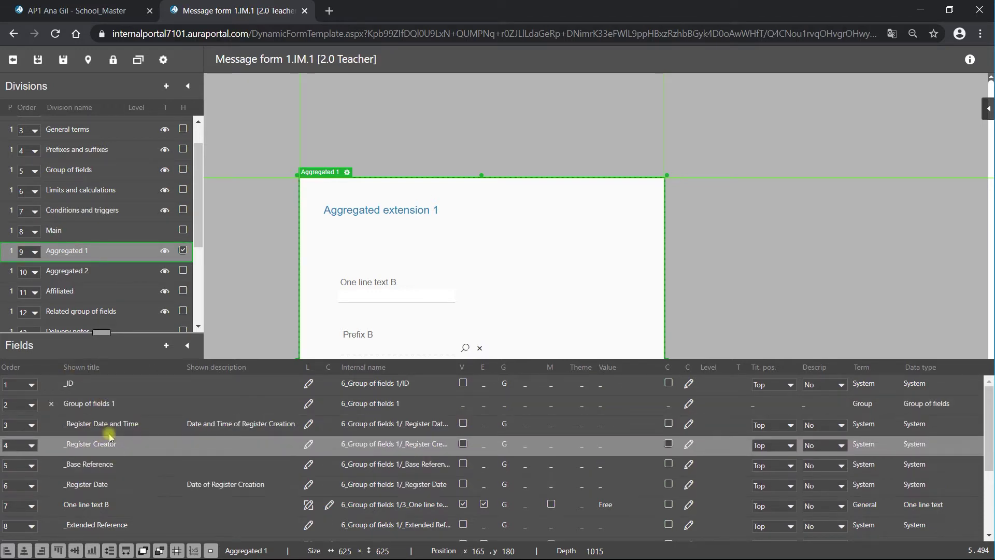
scroll(114, 466, down, 3)
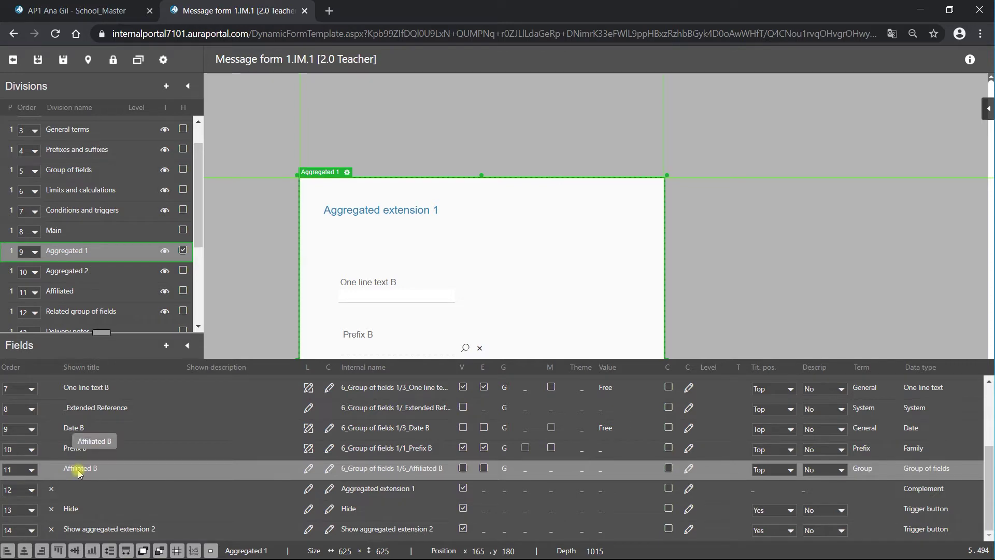
click(524, 288)
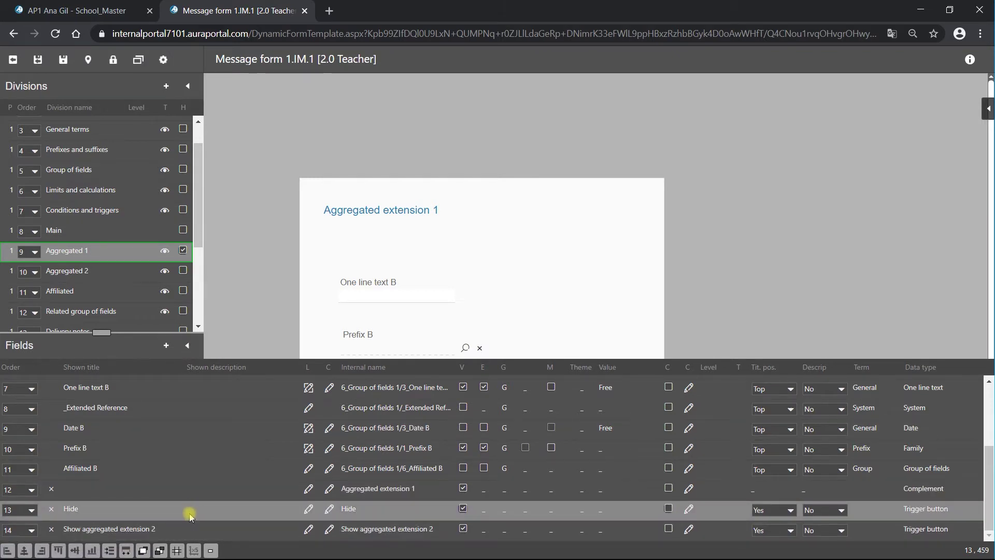
click(187, 345)
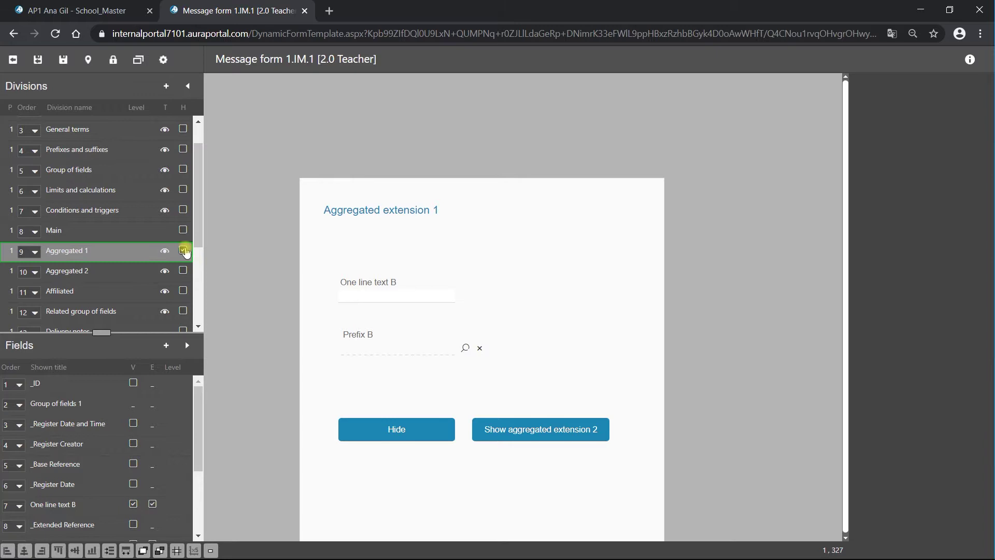
click(183, 251)
Display the Aggregated 2 extension division, examine its fields in the expanded list, and hide the division again
click(183, 270)
click(476, 325)
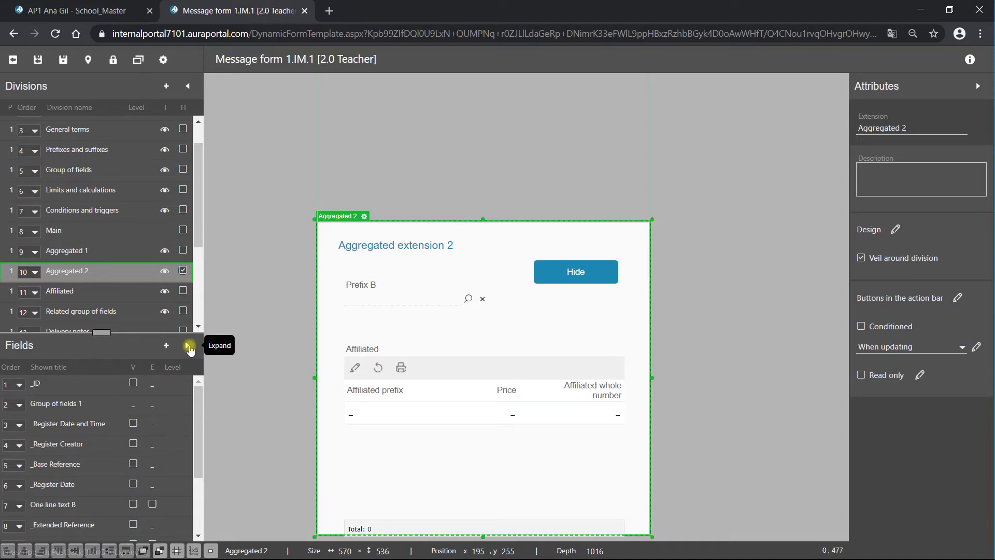
click(188, 346)
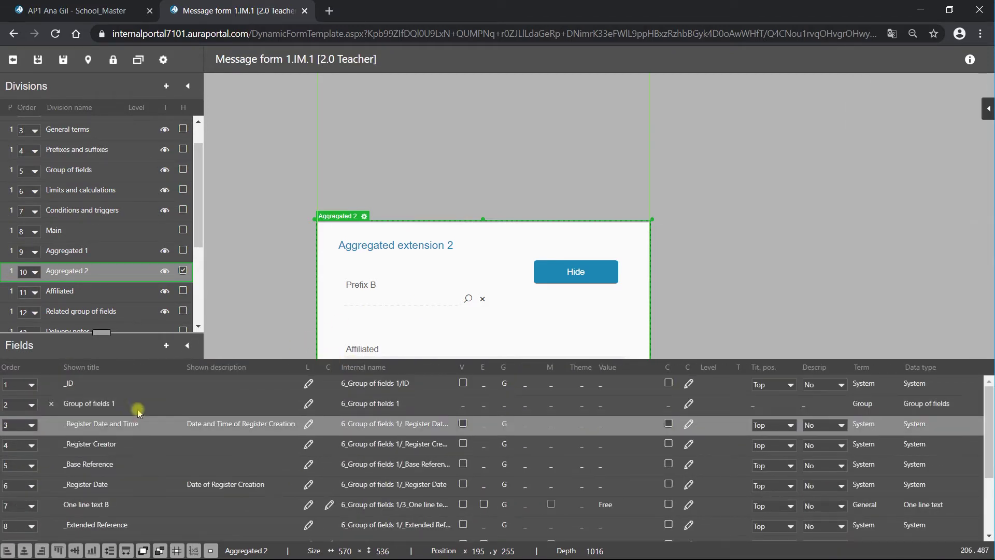
scroll(133, 462, down, 2)
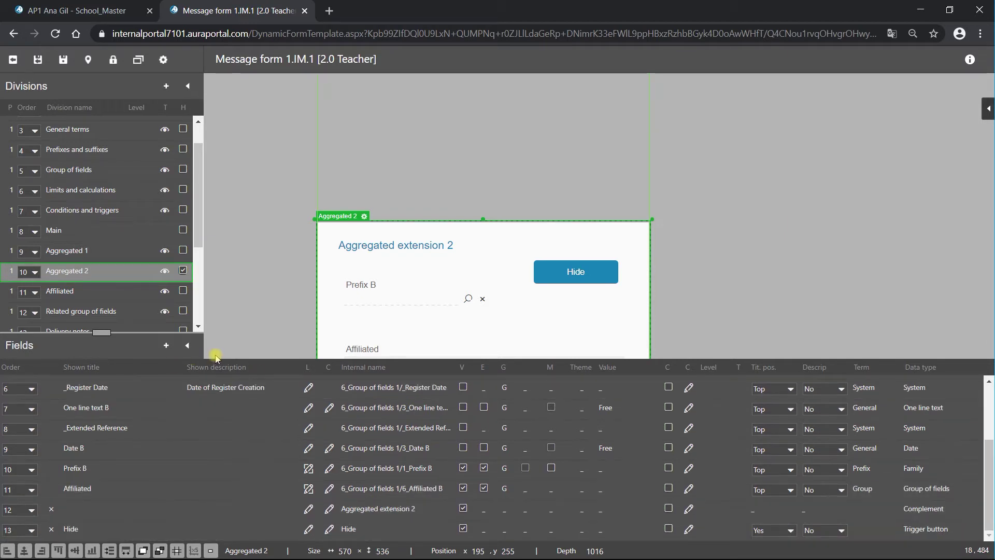
click(187, 345)
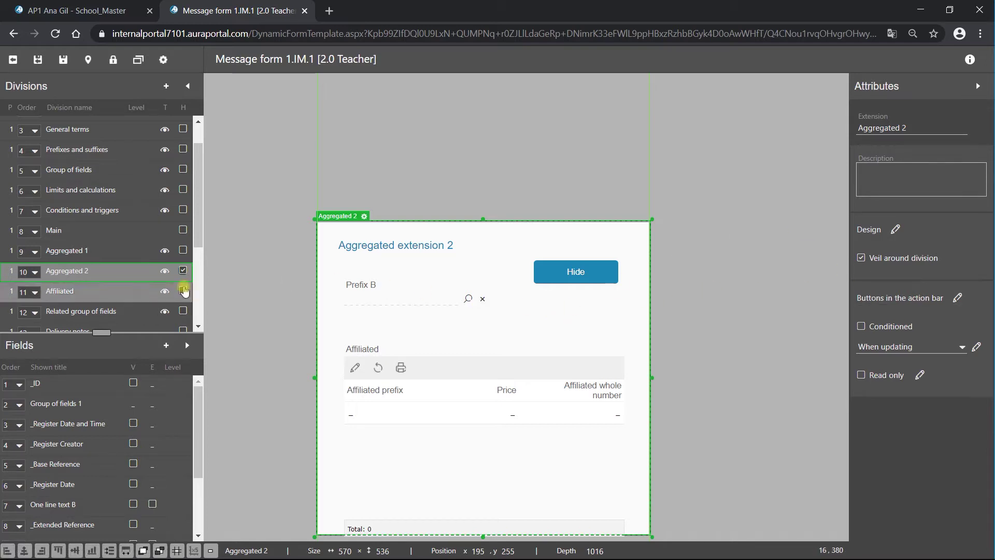
click(183, 270)
Display the Demo extension division and select it on the canvas
drag(197, 229, 204, 326)
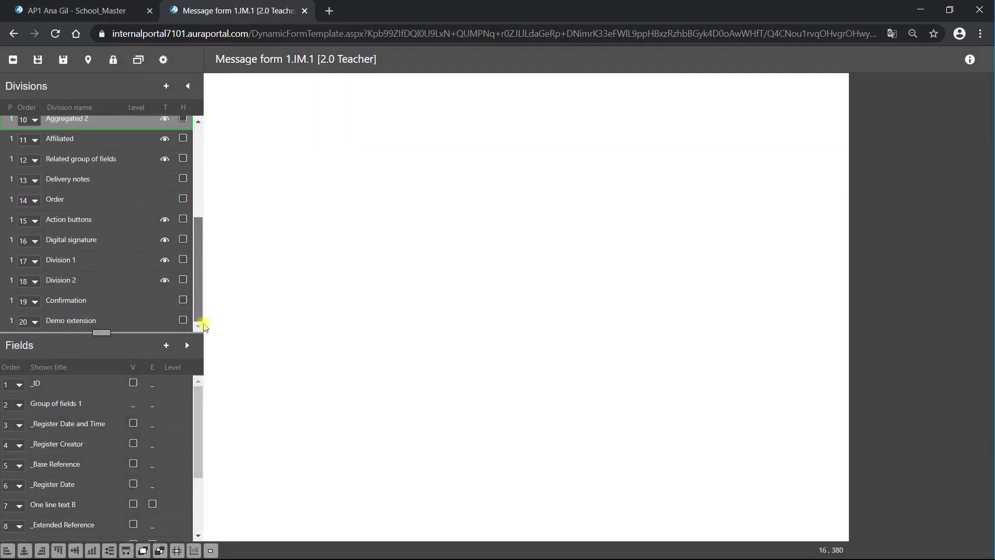
click(183, 321)
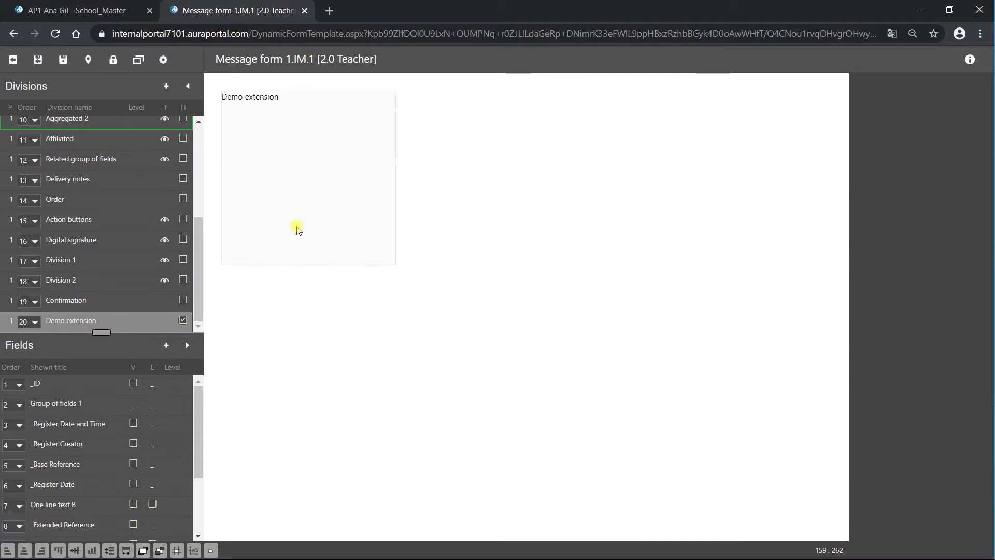
click(298, 230)
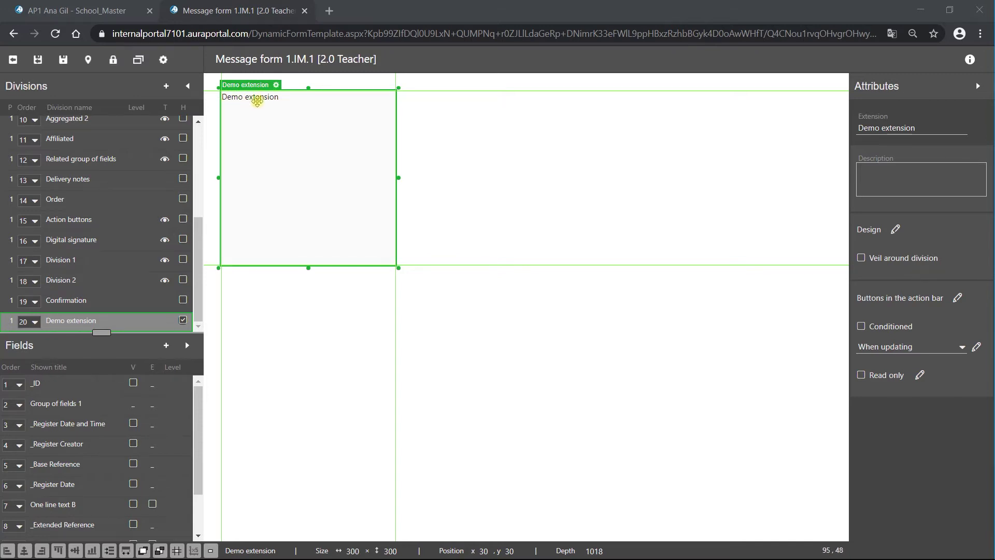
click(464, 171)
click(313, 149)
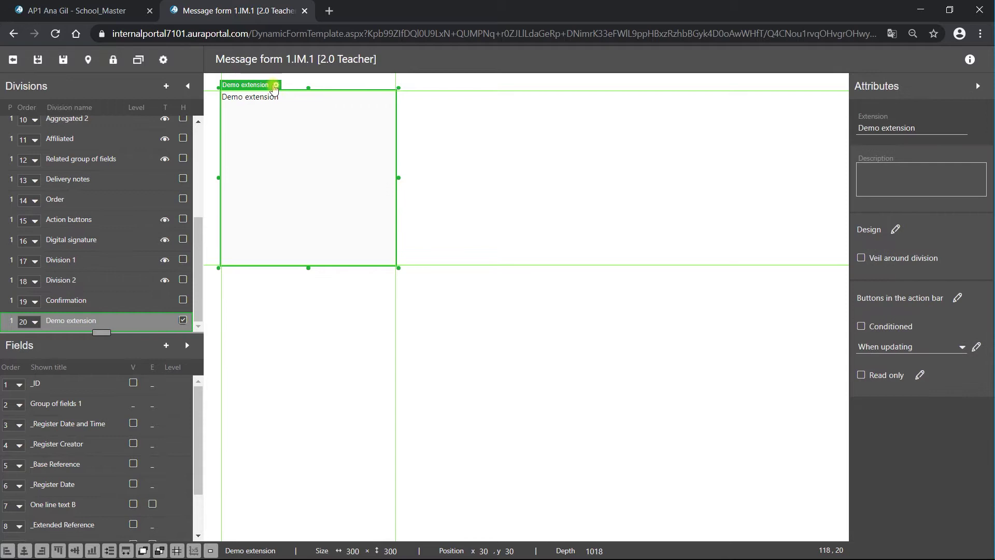
Remove the text from the Demo extension's design, save it, and enlarge the division to about 585 × 625
click(275, 86)
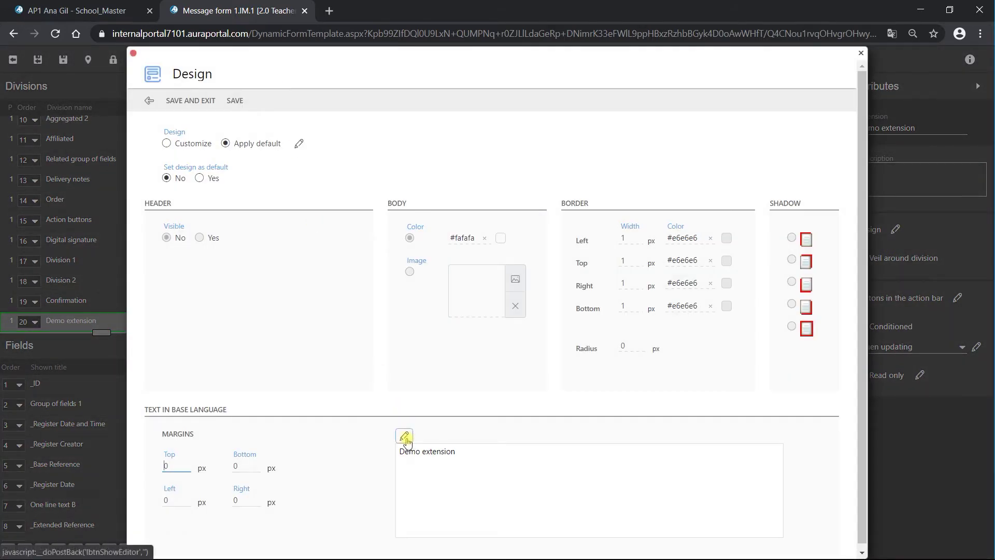
click(406, 438)
drag(323, 288, 258, 277)
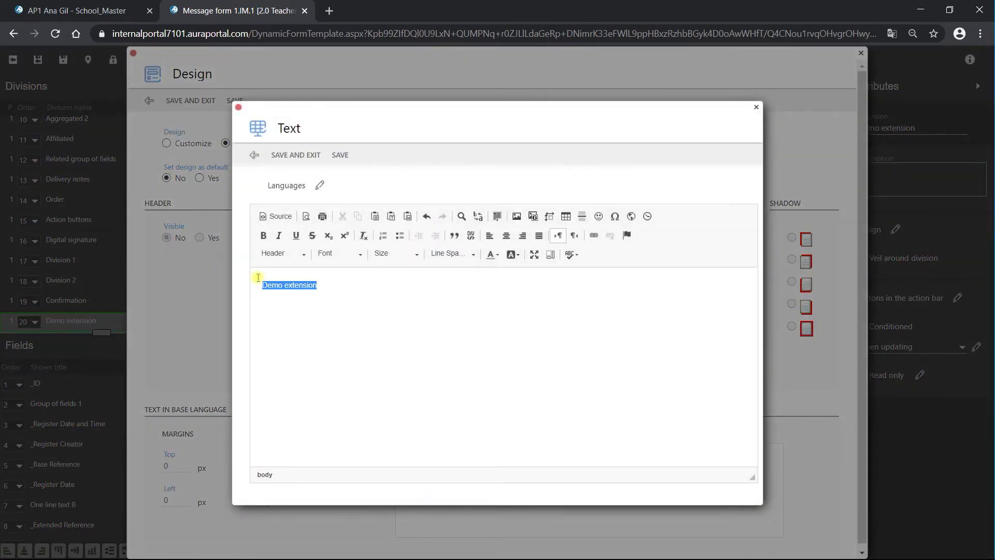
key(Delete)
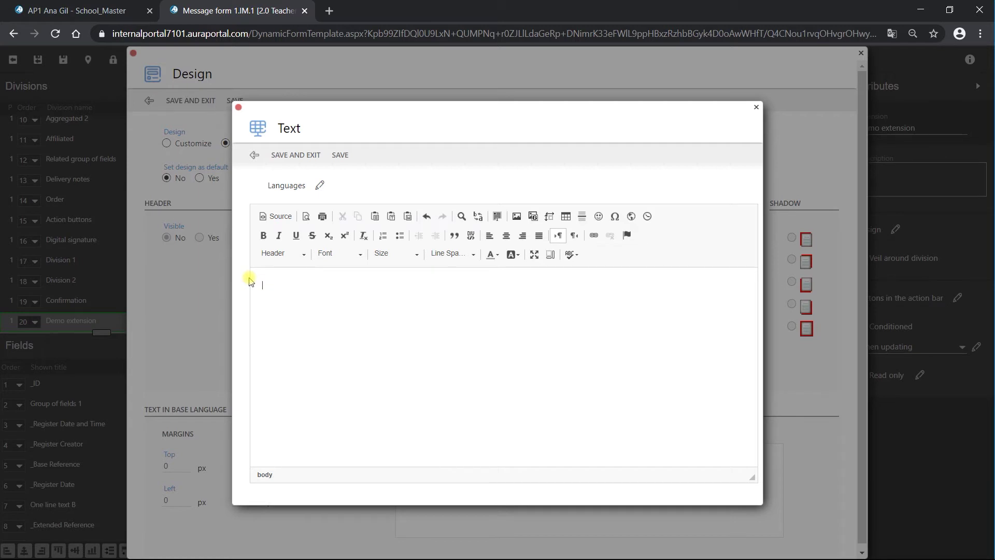
click(301, 154)
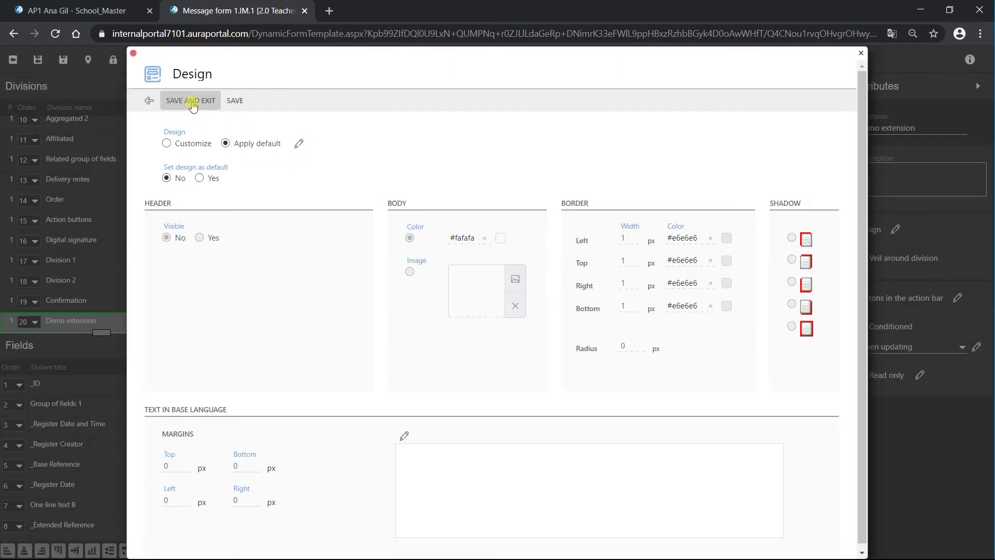
click(192, 102)
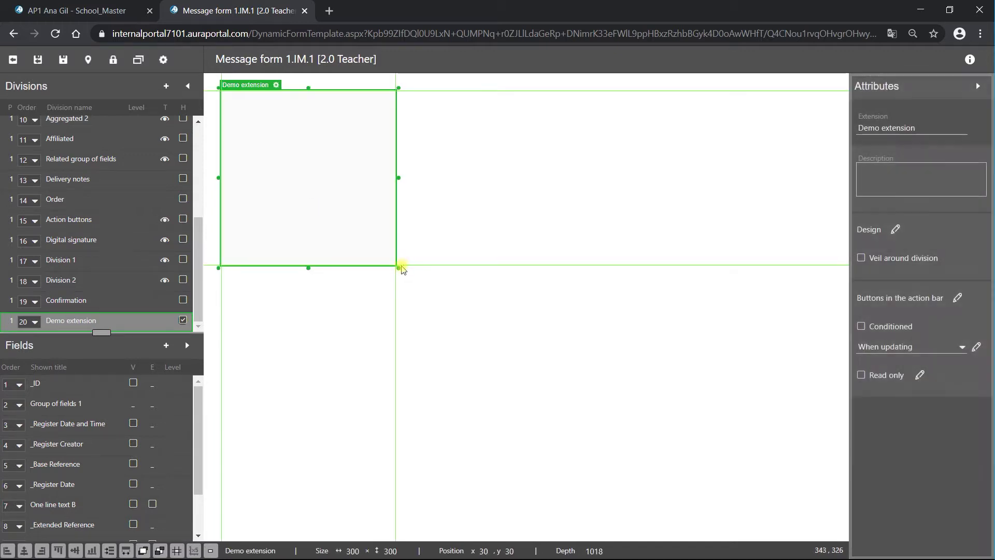
drag(398, 268, 564, 456)
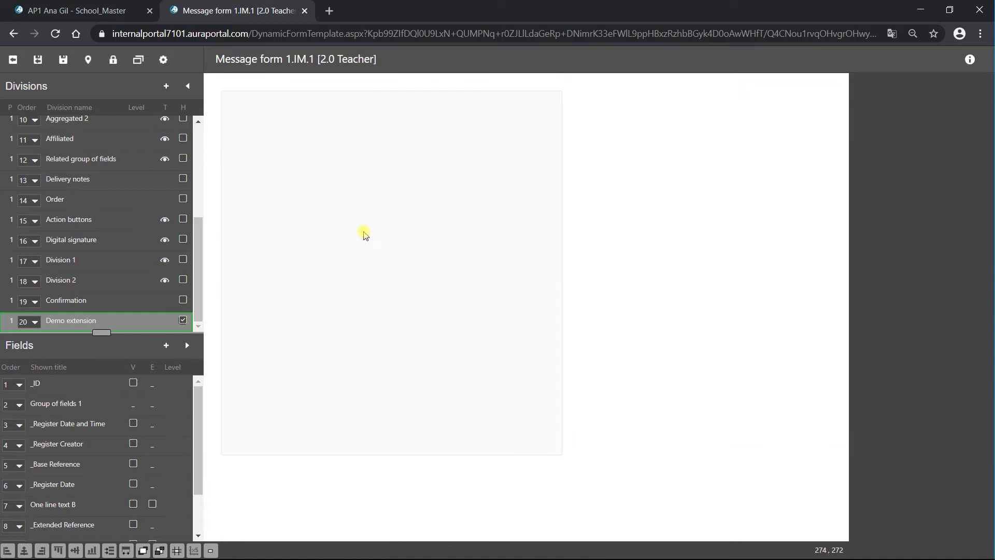
Start a new original complement for the Demo extension with the internal name "Demo extension"
click(166, 86)
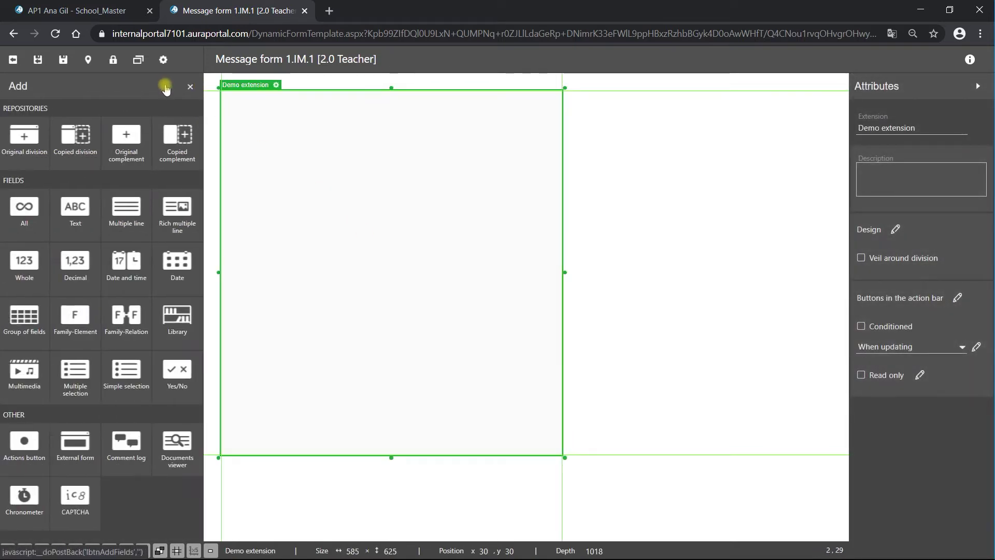
click(134, 141)
click(194, 156)
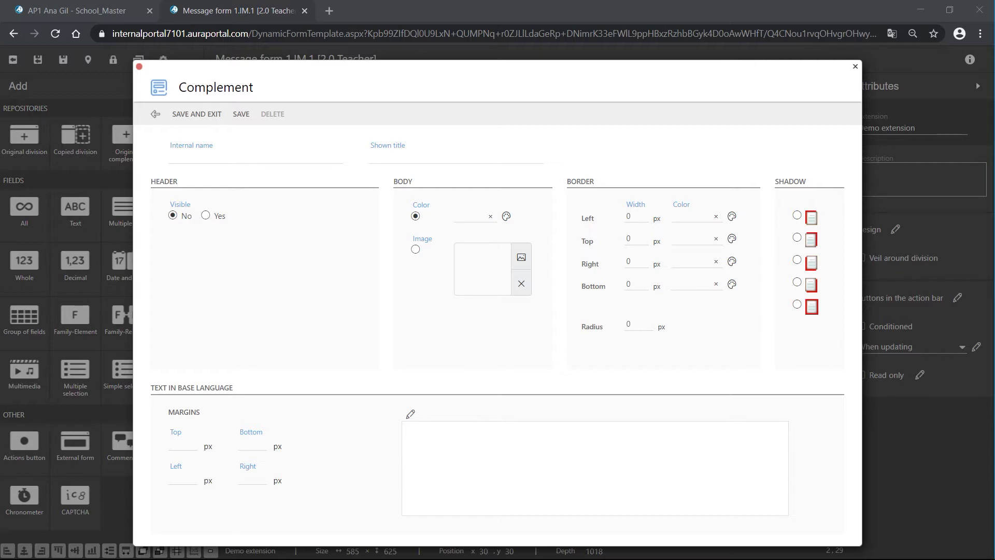
click(214, 155)
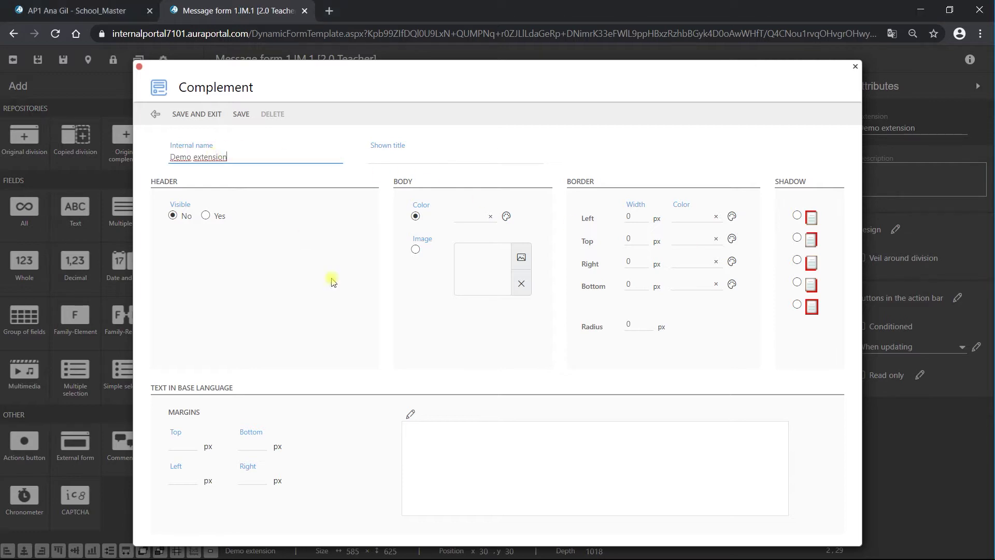
Give the complement the text "Demo extension" in the style Corporate style | Form titles 1, then save and exit
click(410, 414)
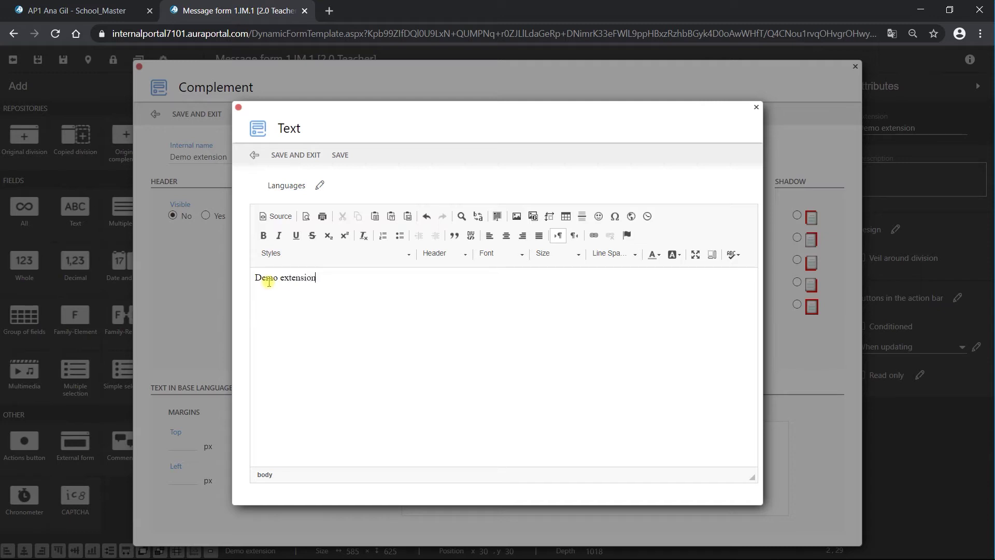
drag(316, 274, 250, 276)
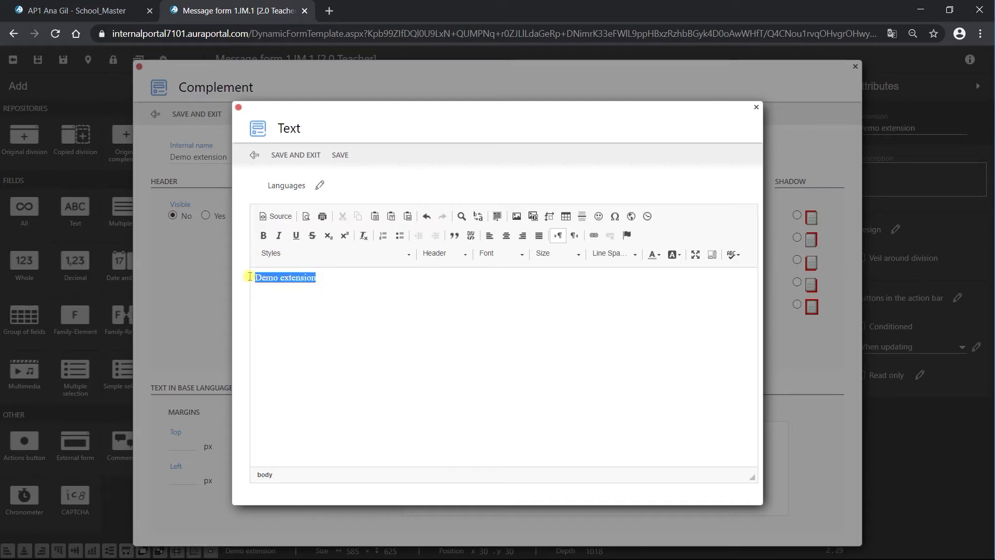
click(384, 252)
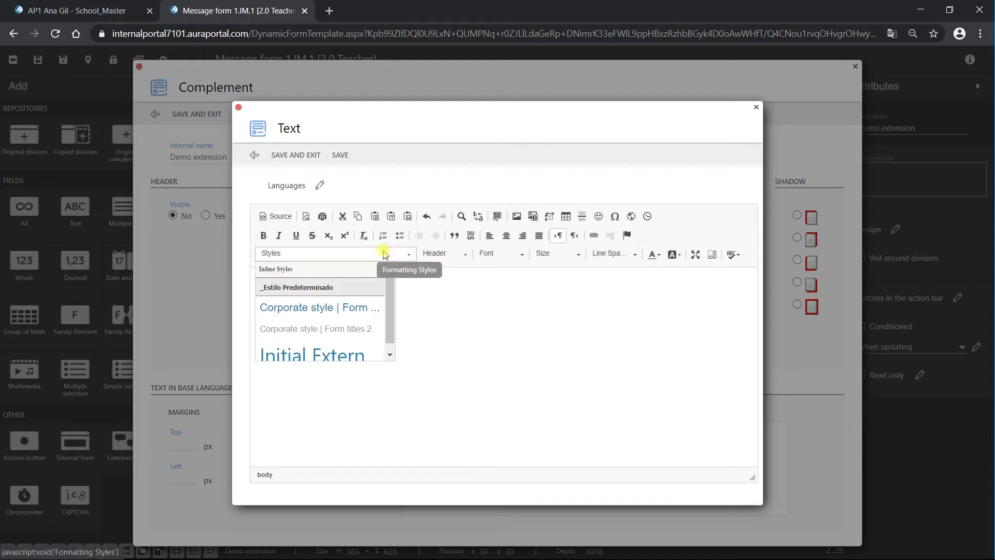
click(349, 307)
click(296, 155)
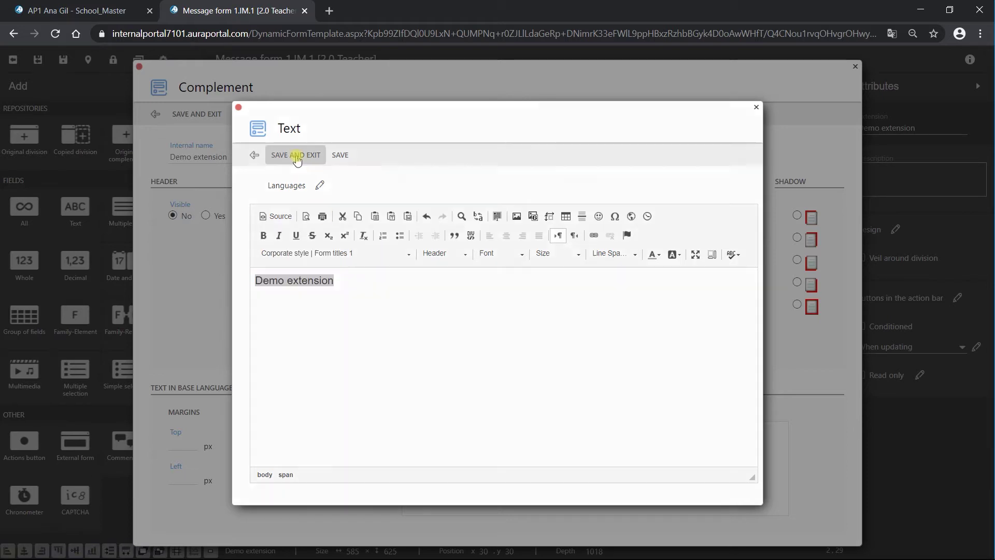
click(196, 114)
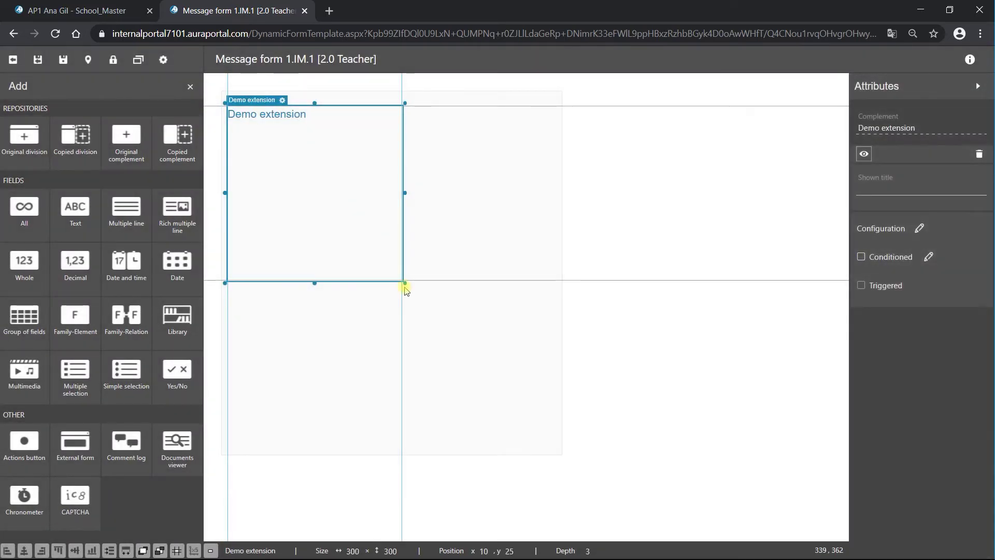
Resize the Demo extension title complement to about 295 × 50 and move it to about x 50, y 25
drag(404, 282, 402, 136)
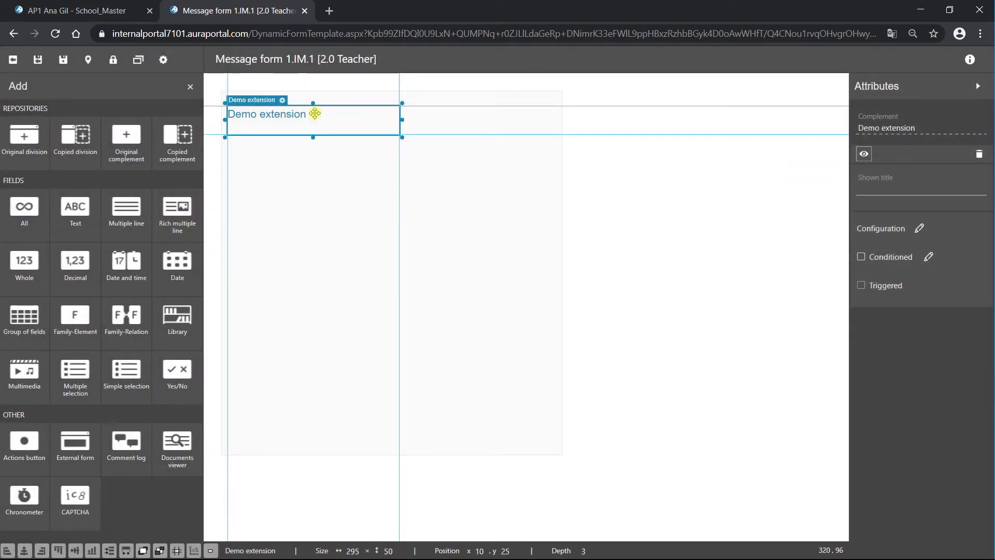
drag(253, 101, 278, 103)
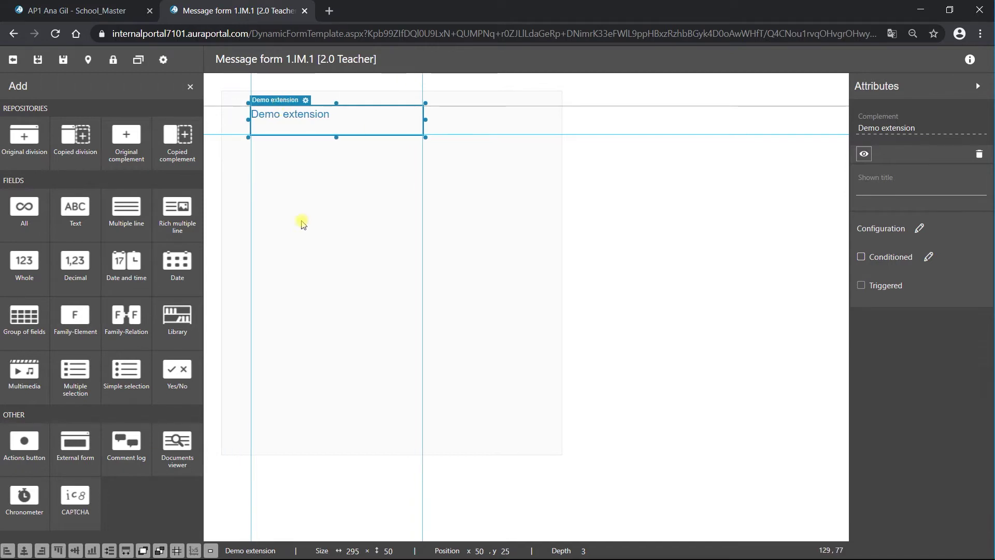
Make the fields One line text B, Date B, Prefix B and Affiliated B visible and editable in the Demo extension
click(315, 277)
click(190, 87)
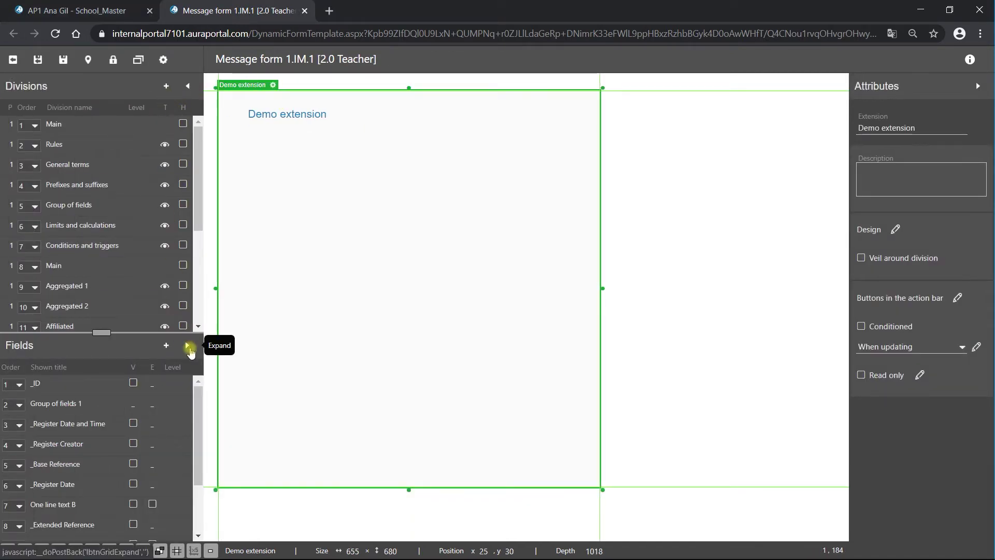
click(189, 345)
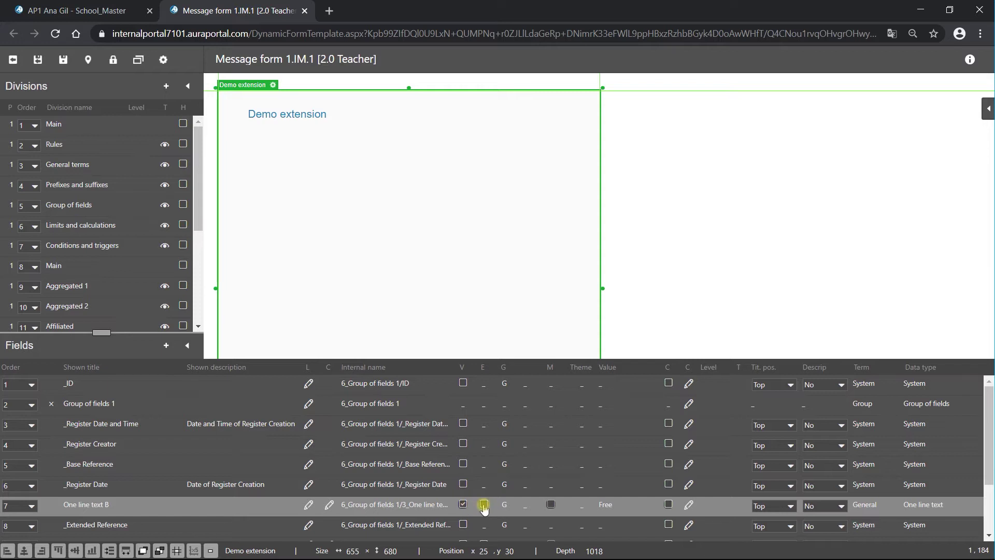
scroll(483, 507, down, 2)
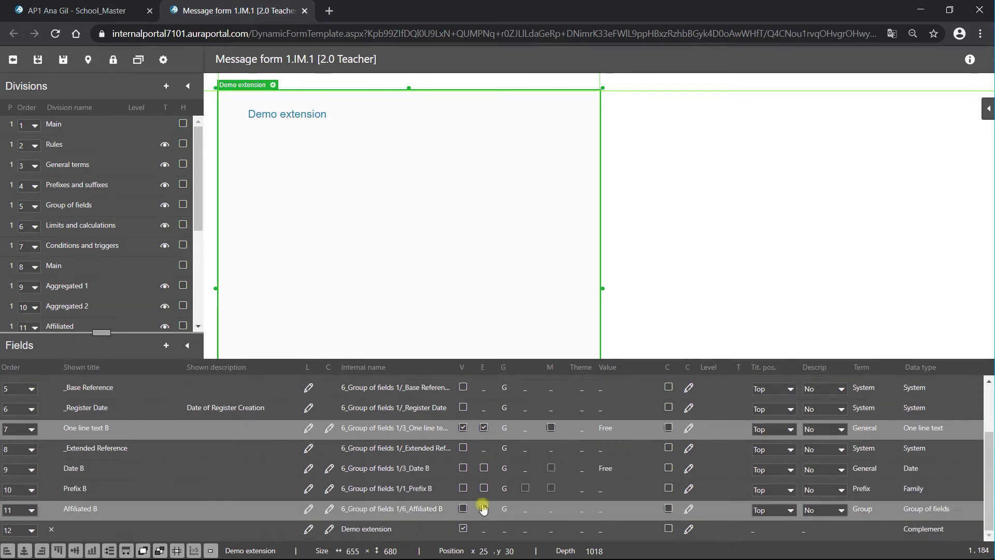
click(462, 469)
click(484, 468)
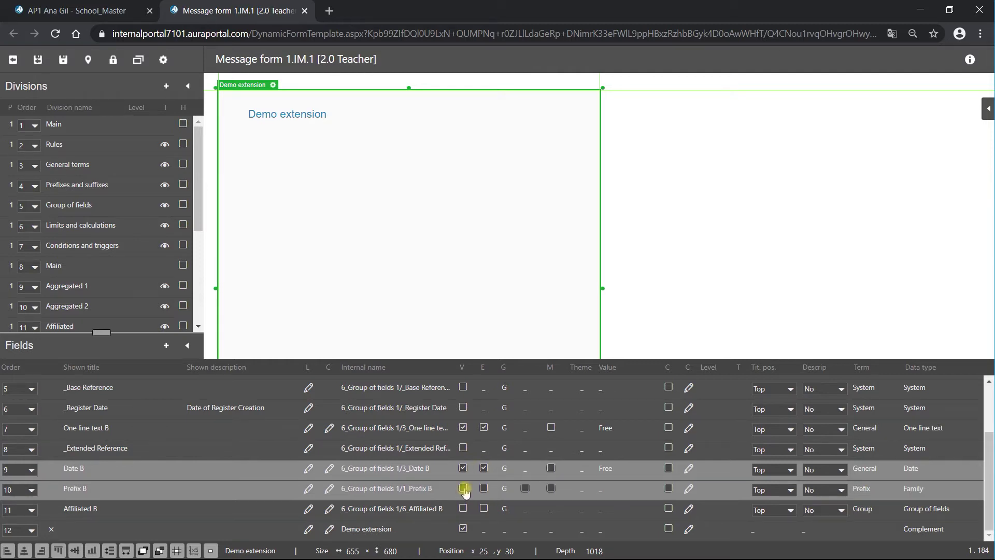
click(463, 489)
click(462, 509)
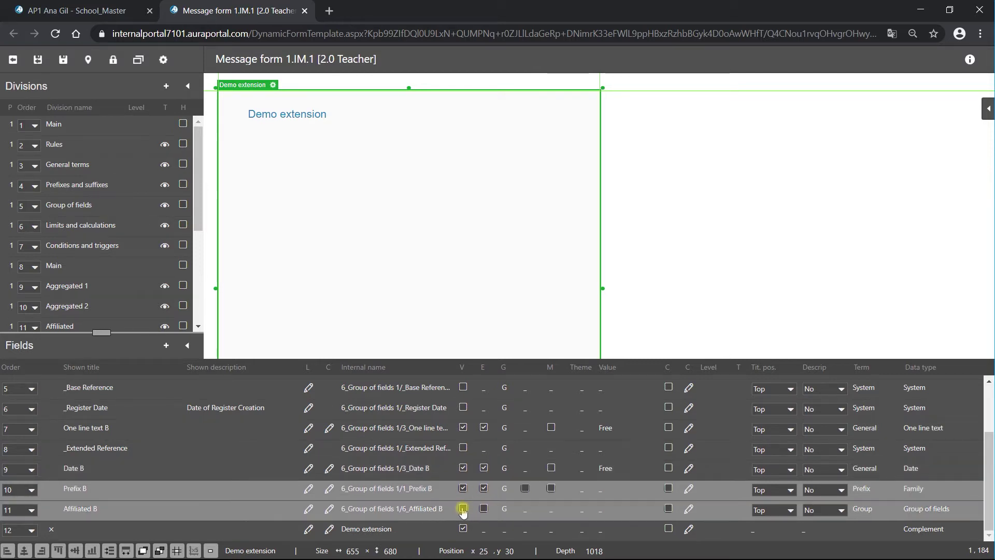
click(483, 509)
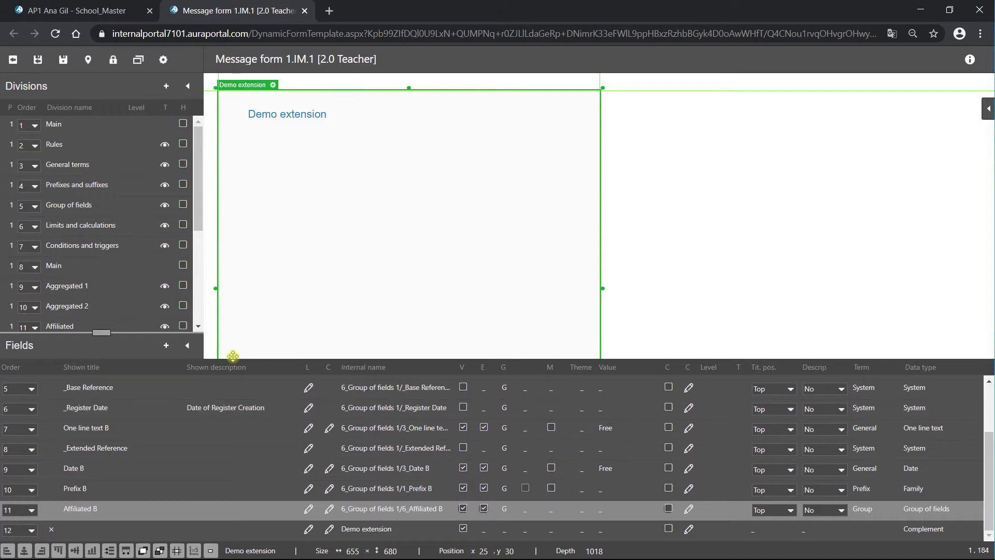
click(188, 345)
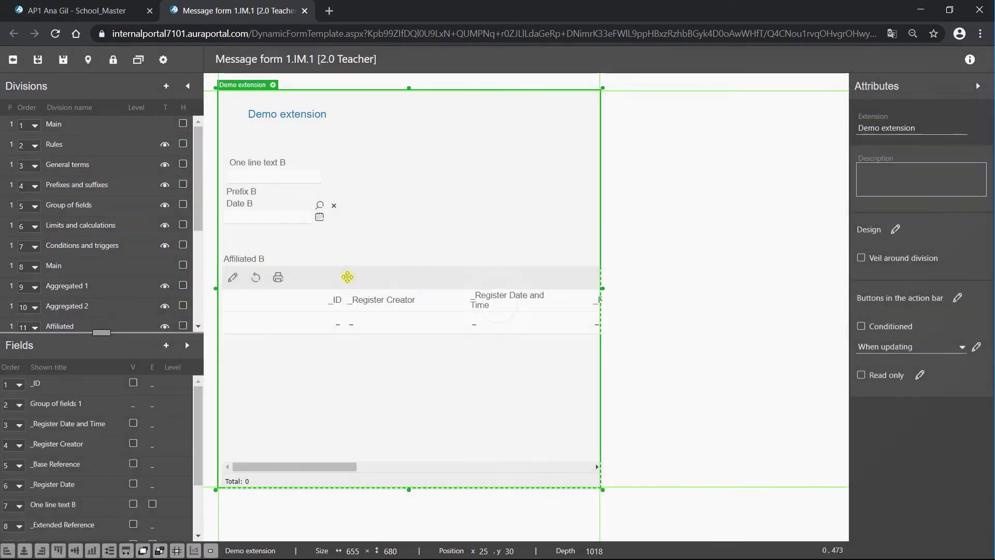
Arrange Date B and Prefix B in one row beside One line text B, spaced so the fields do not overlap
click(265, 216)
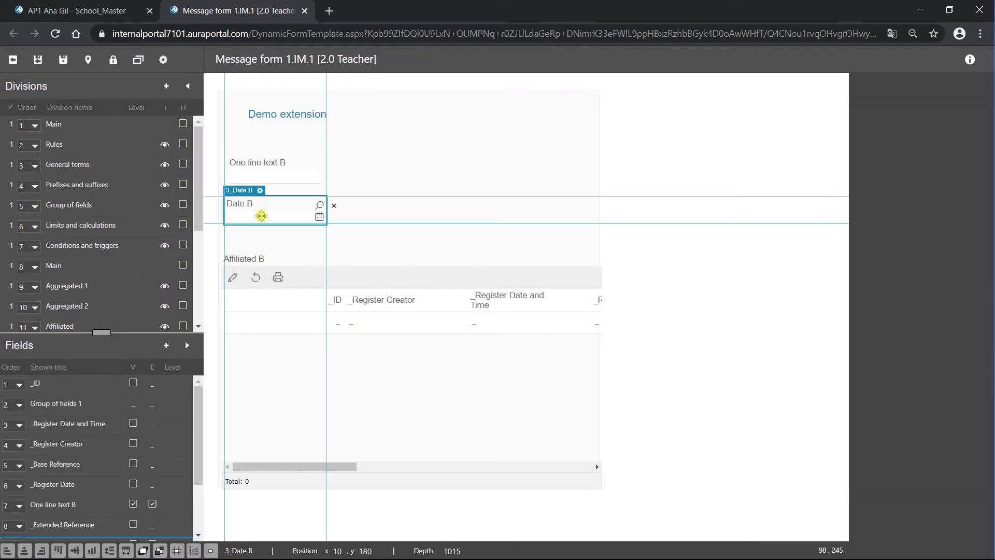
drag(264, 185, 326, 147)
click(251, 199)
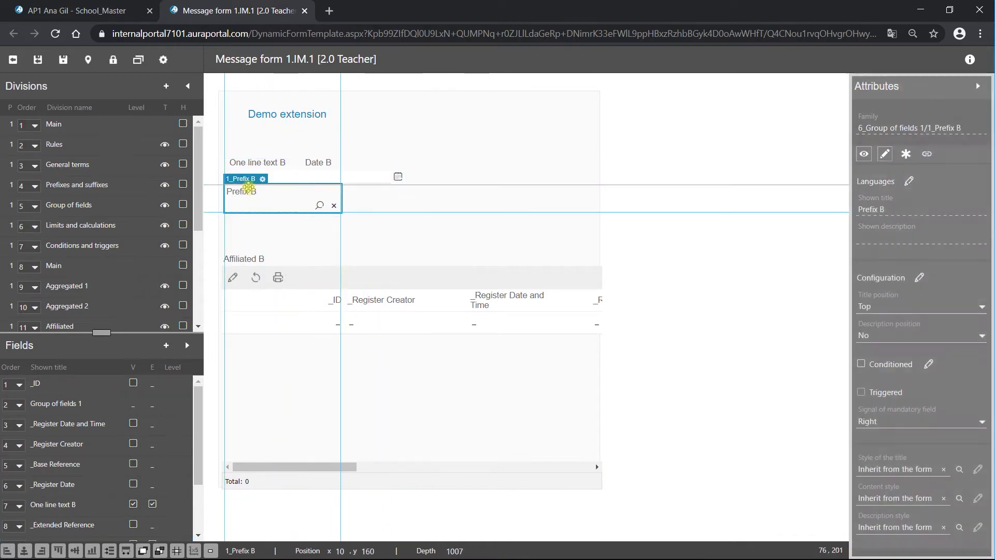
drag(284, 179, 475, 149)
click(324, 150)
drag(324, 150, 345, 150)
Hide _ID, _Register Creator, _Register Date and Time, _Register Date, _Base Reference and _Extended Reference in the Affiliated B group, then save and exit
click(357, 271)
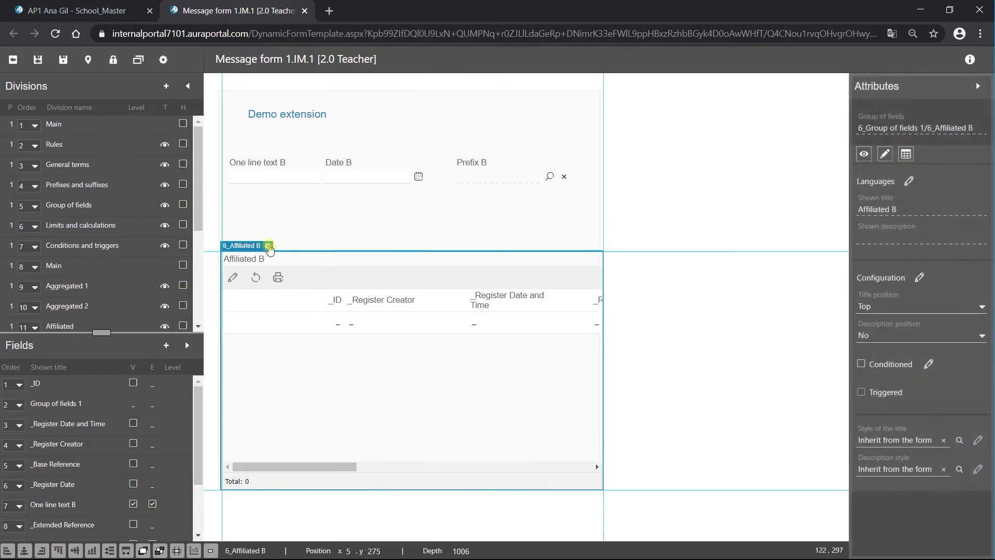
click(267, 246)
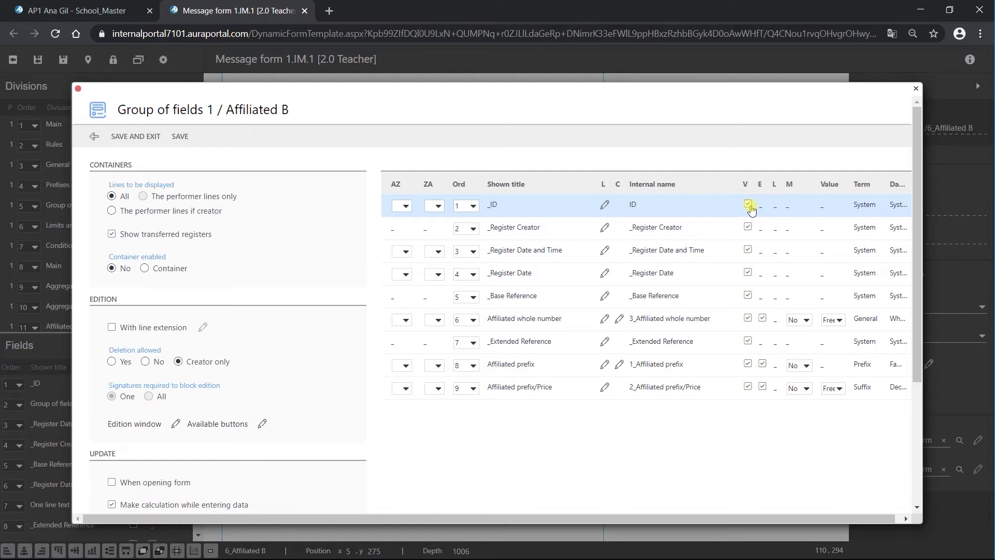
click(748, 226)
click(748, 249)
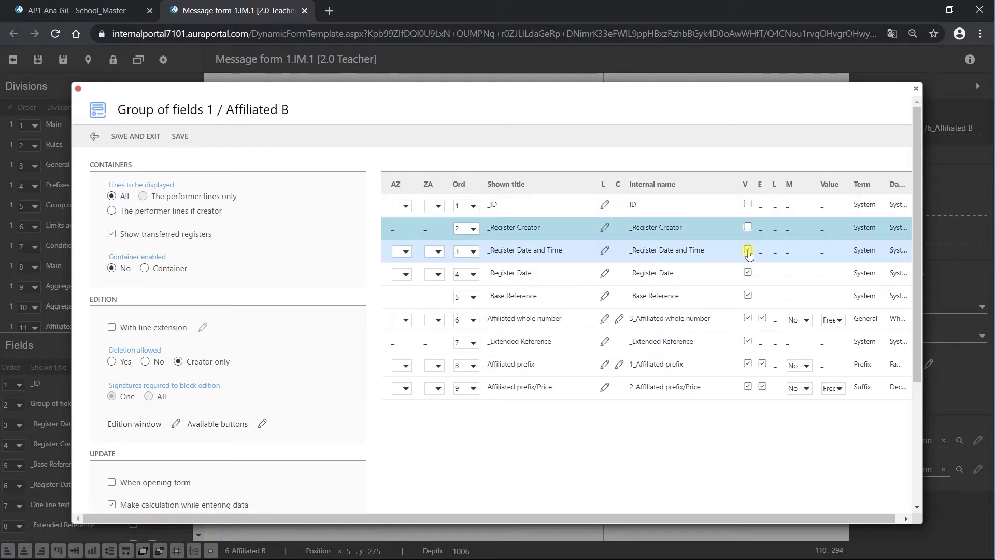
click(747, 273)
click(748, 295)
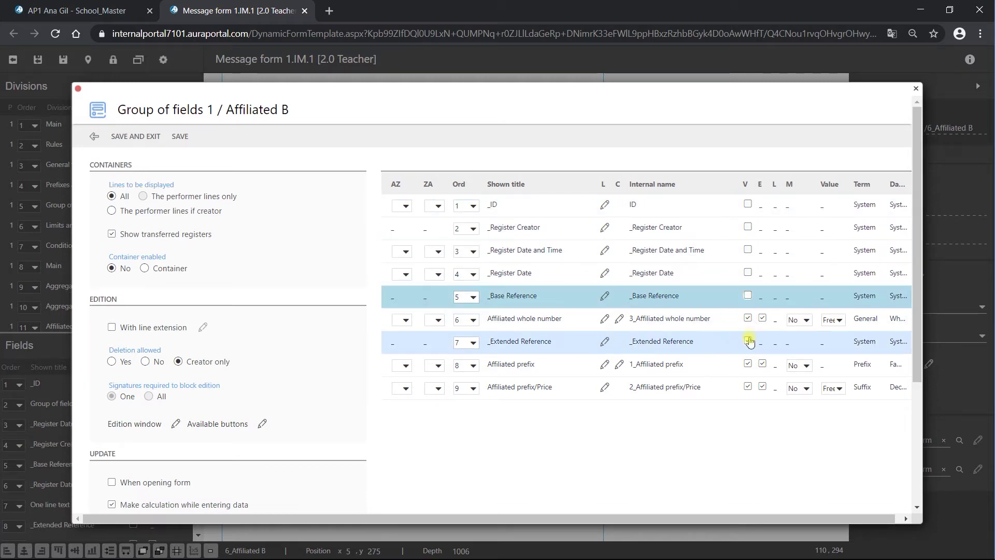
click(748, 341)
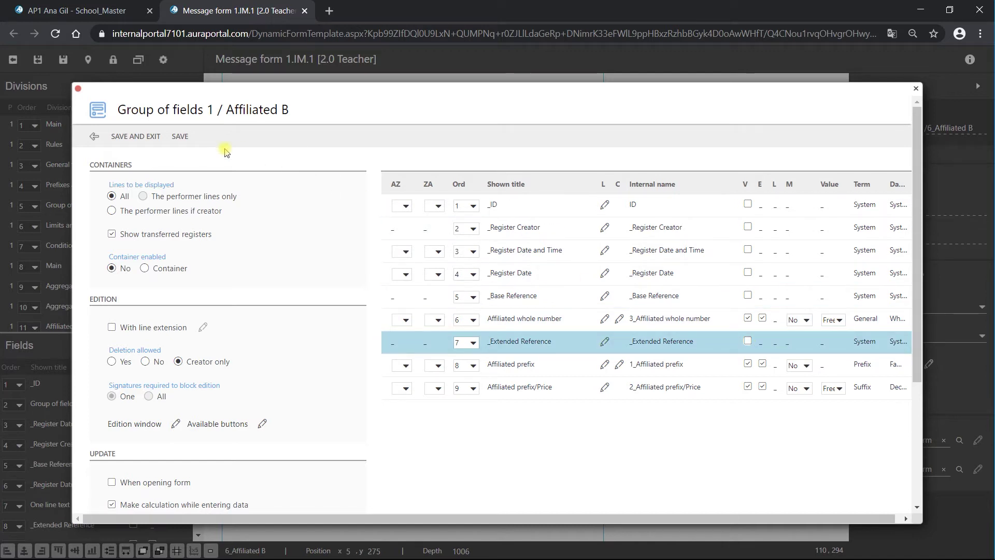
click(181, 137)
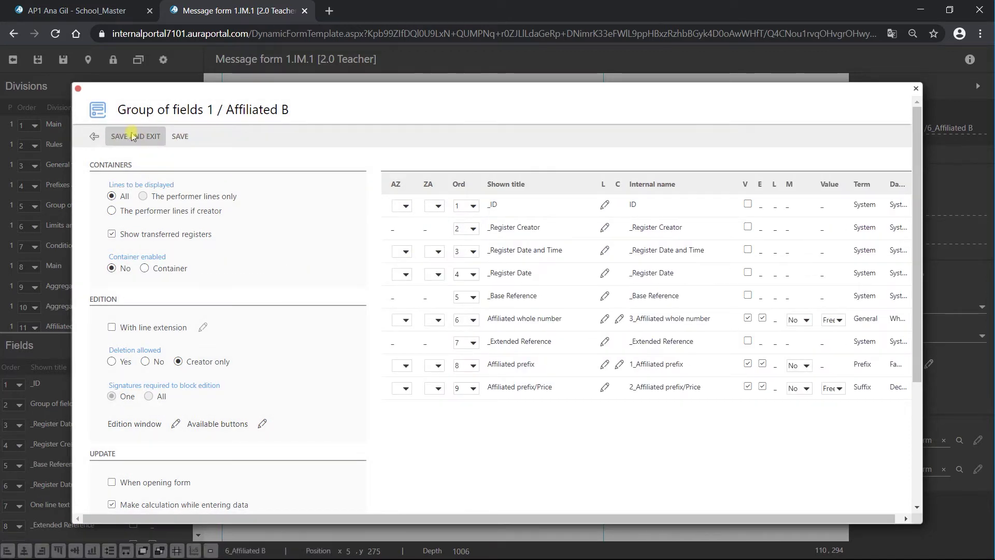
click(134, 137)
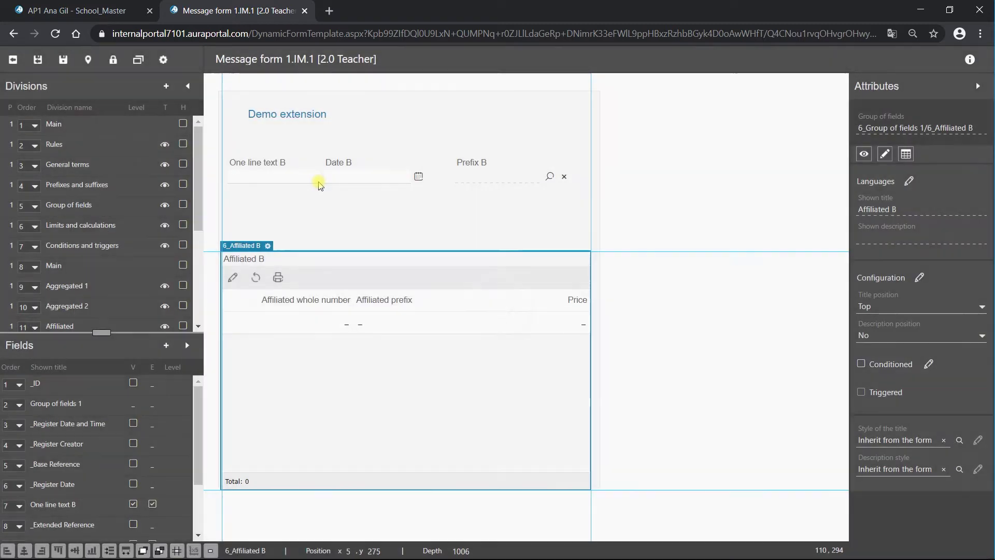
Adjust the Affiliated prefix column's width and narrow the Price column to about 165 in the Affiliated B table
click(432, 325)
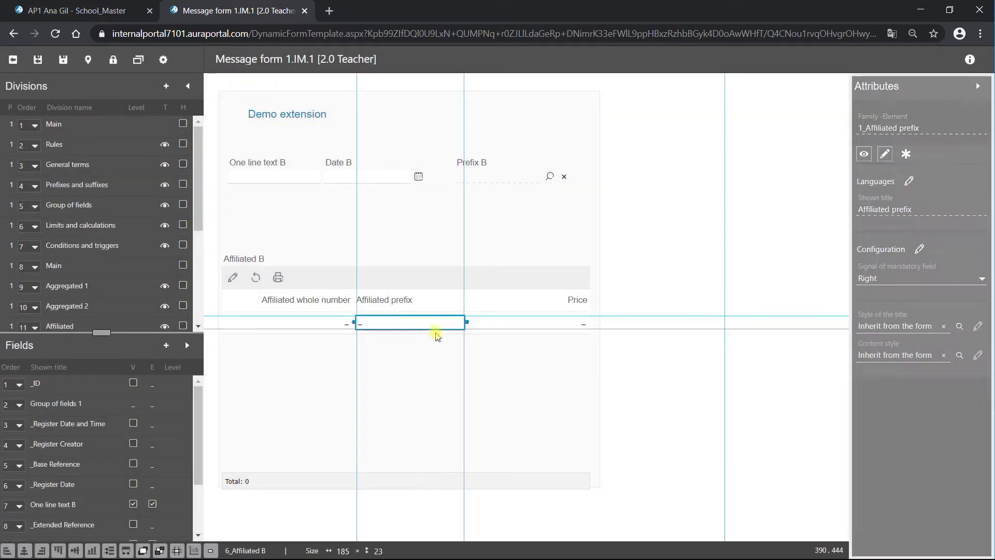
click(518, 327)
drag(472, 324, 490, 323)
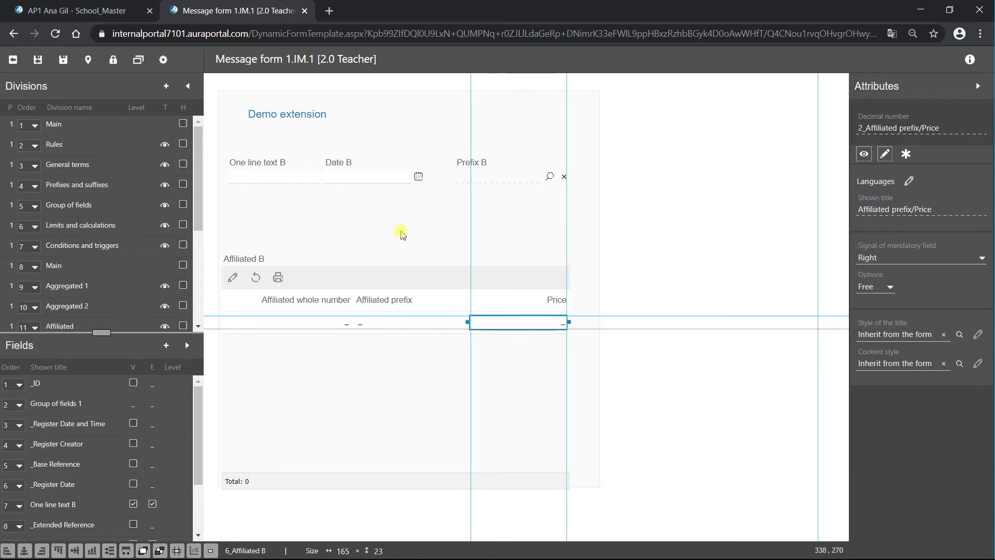
click(404, 235)
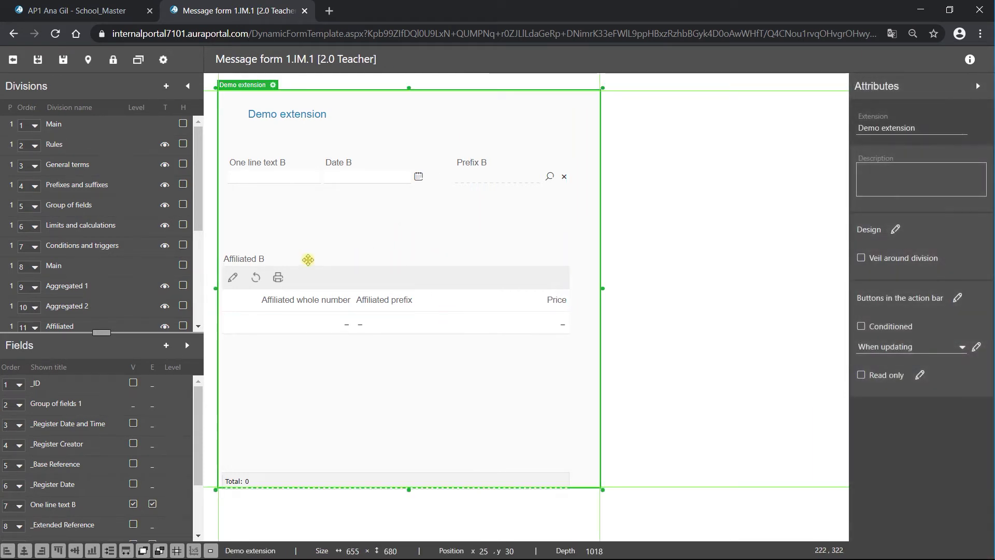
Shift the Affiliated B table slightly right and up so it fits within the Demo extension
click(321, 280)
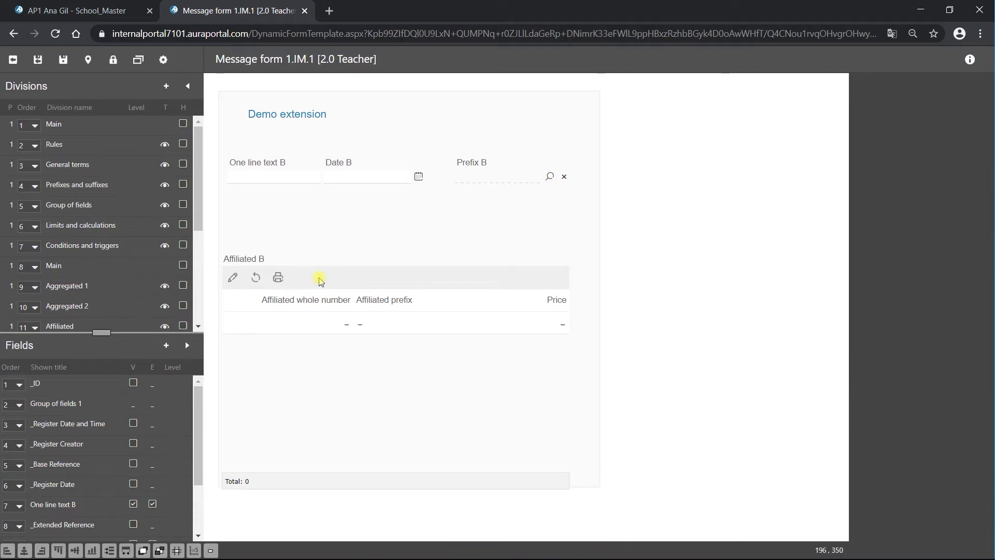
drag(260, 244, 266, 241)
click(359, 210)
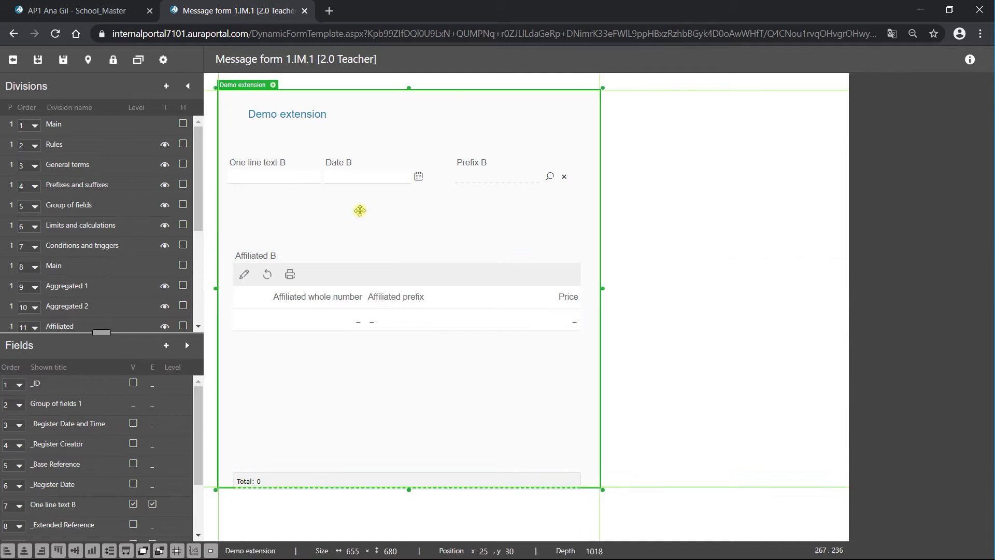
Move Date B to about x 195, y 110, and save and exit the form design
click(346, 183)
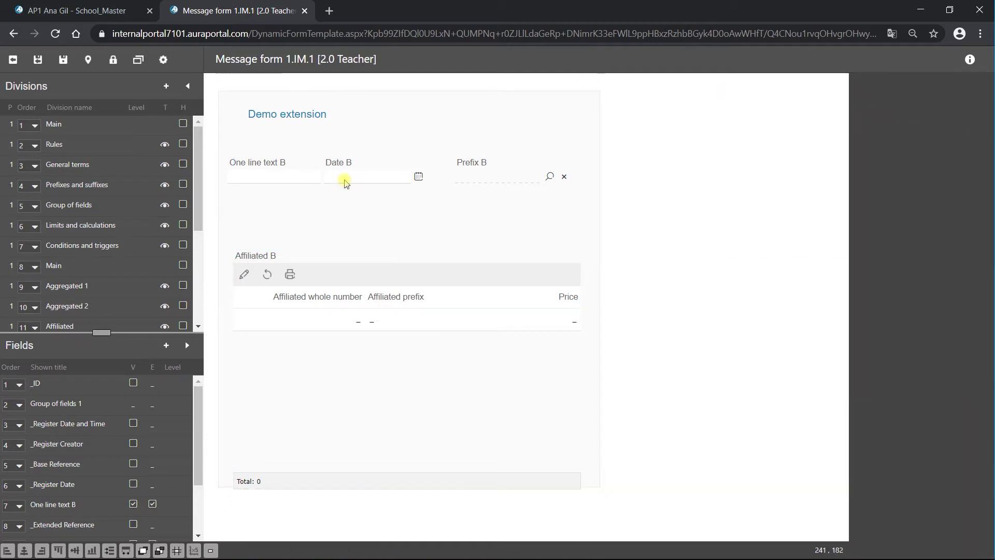
click(346, 183)
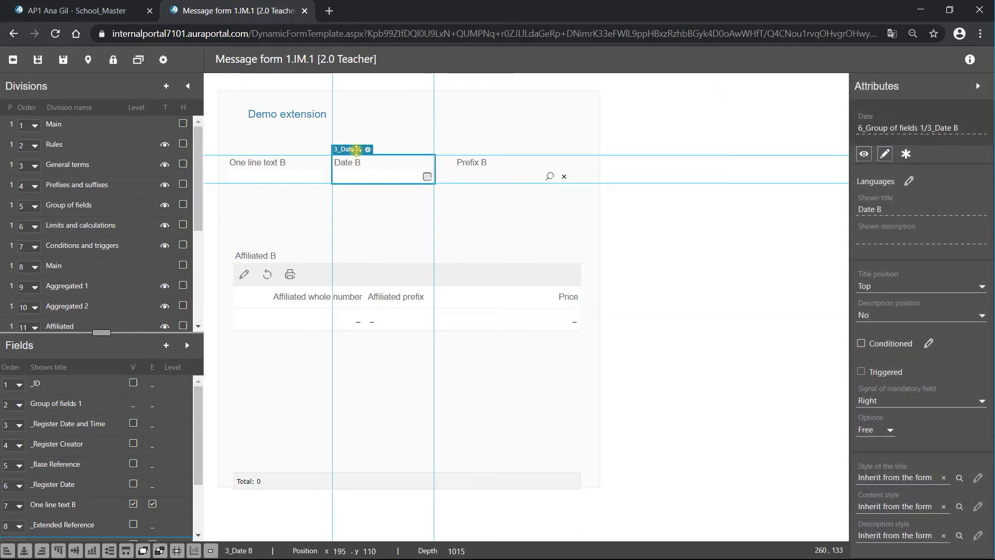
click(379, 236)
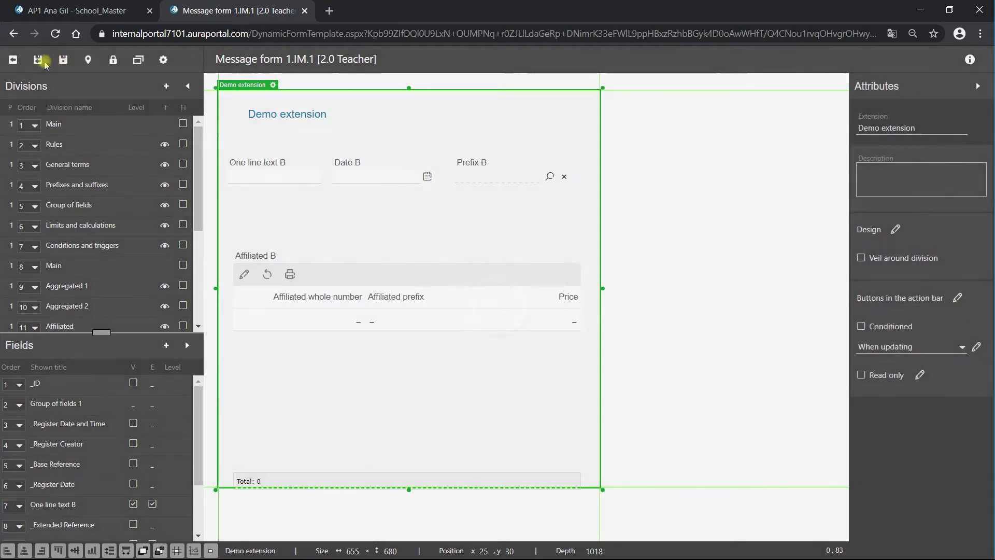
click(45, 63)
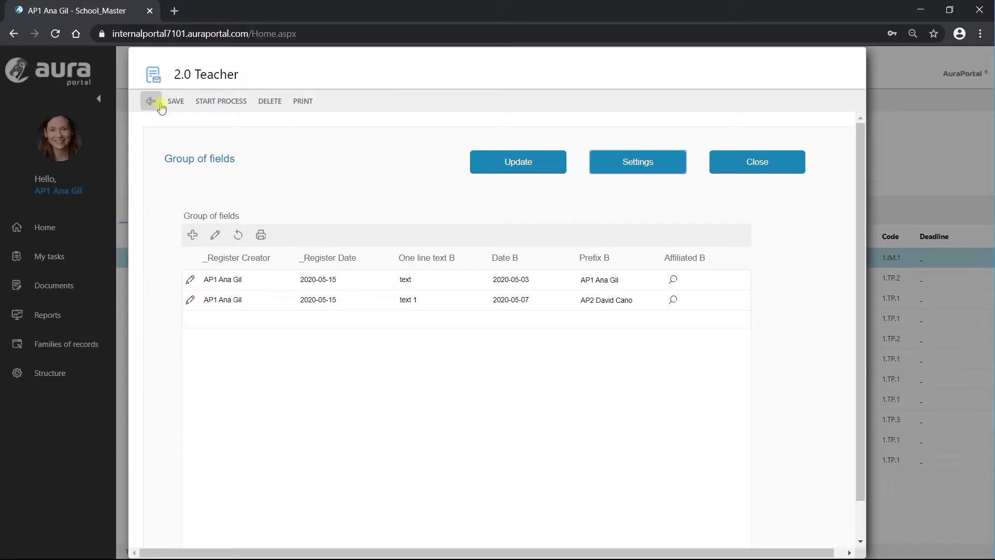
Close the open 2.0 Teacher message, reopen it from the pending tasks and go to its Group of fields section
click(149, 104)
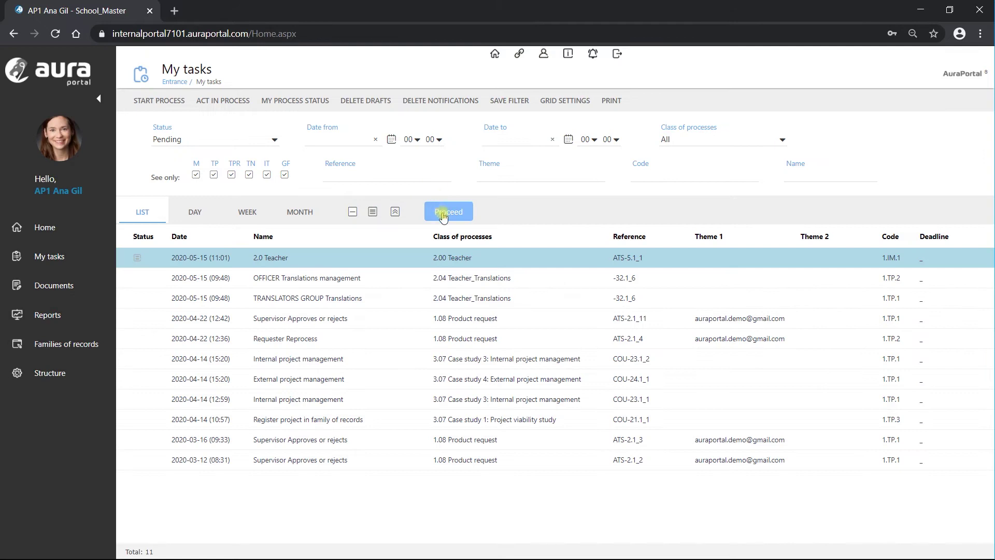
click(451, 212)
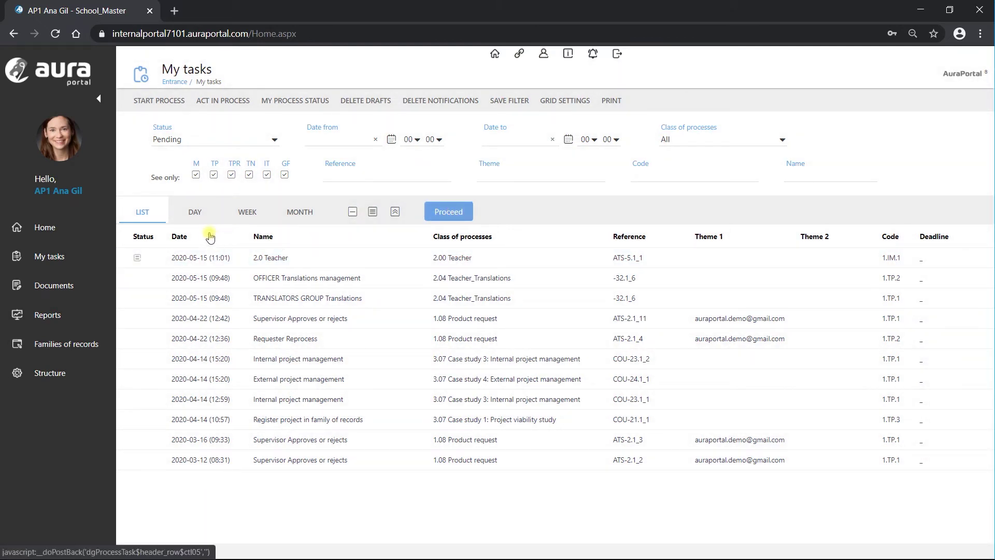
double_click(277, 258)
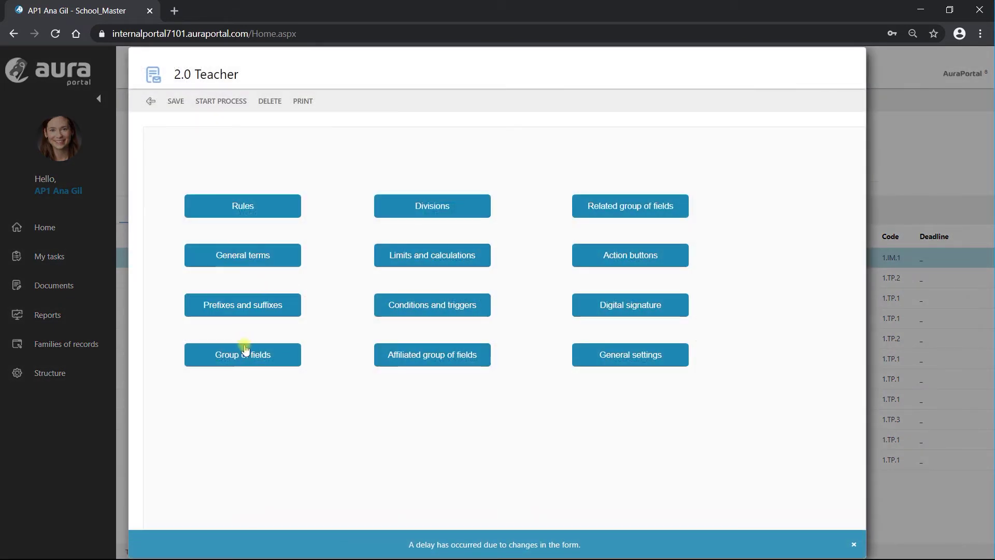
click(246, 353)
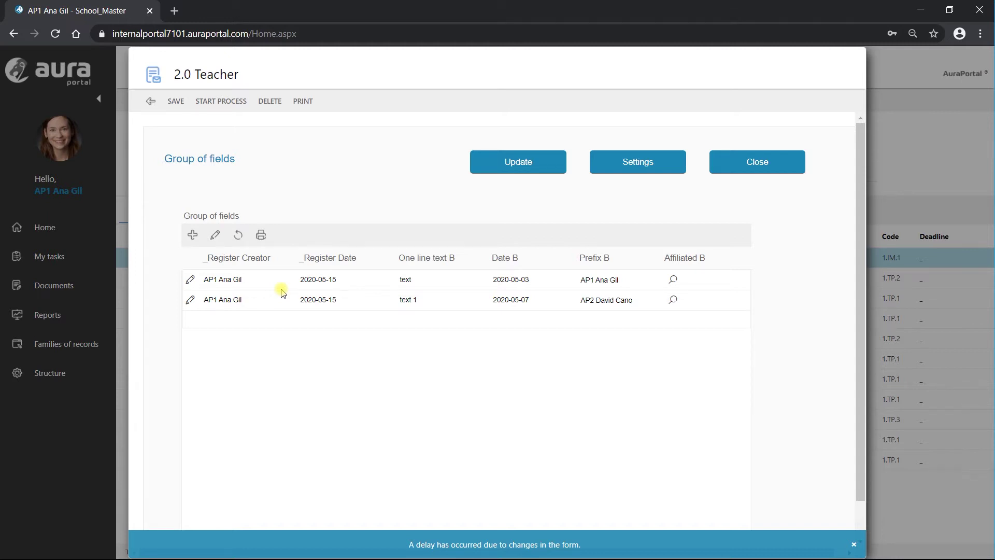
Add a new line to the group of fields using the Demo extension
click(192, 235)
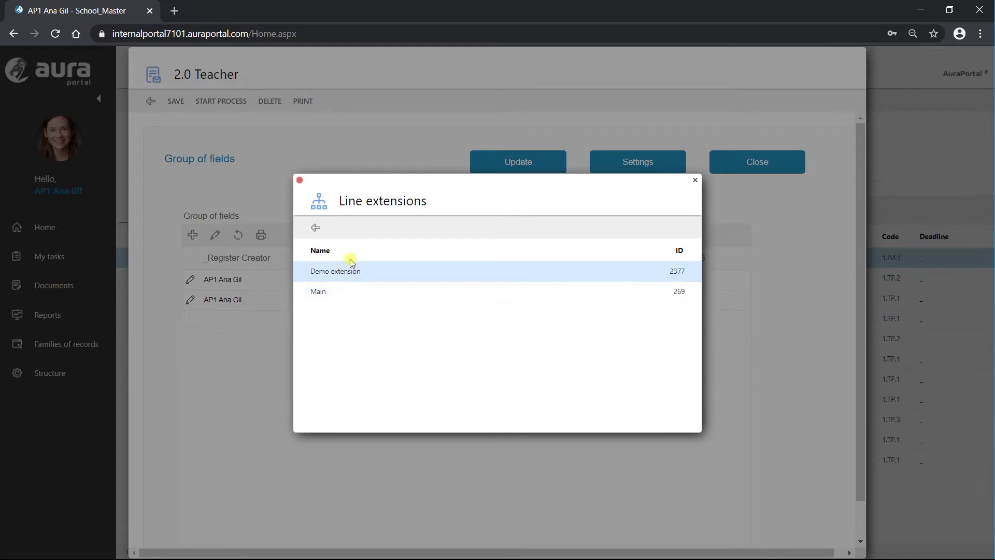
click(339, 297)
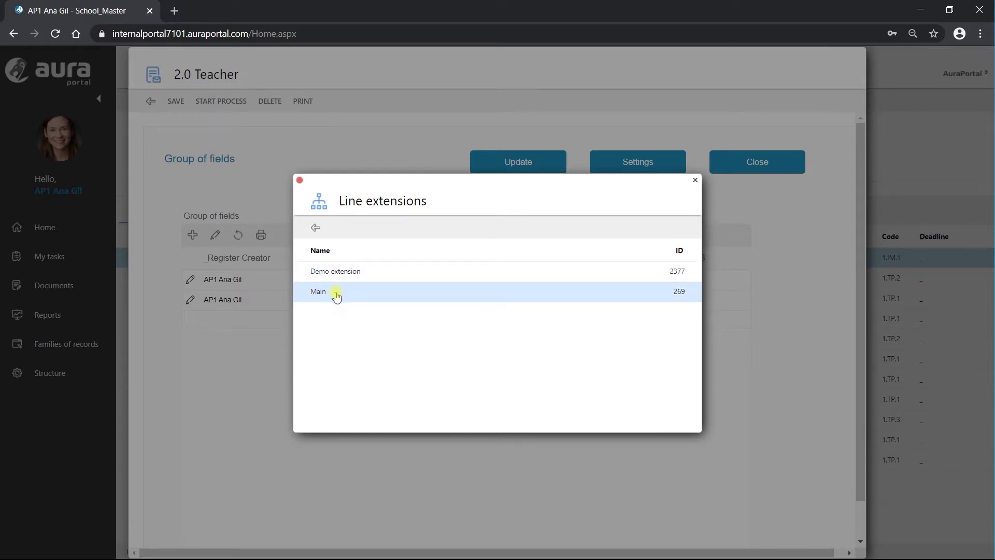
click(330, 288)
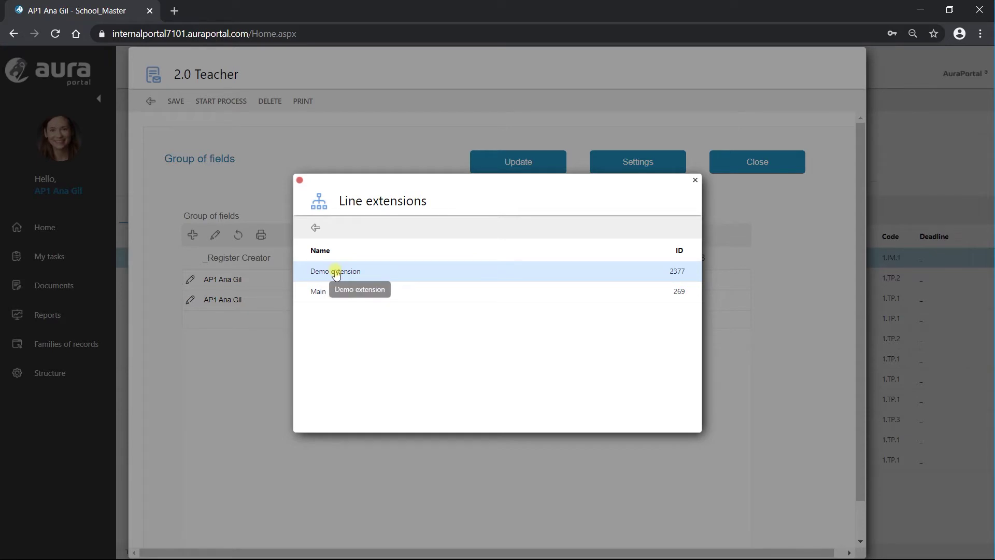
double_click(336, 271)
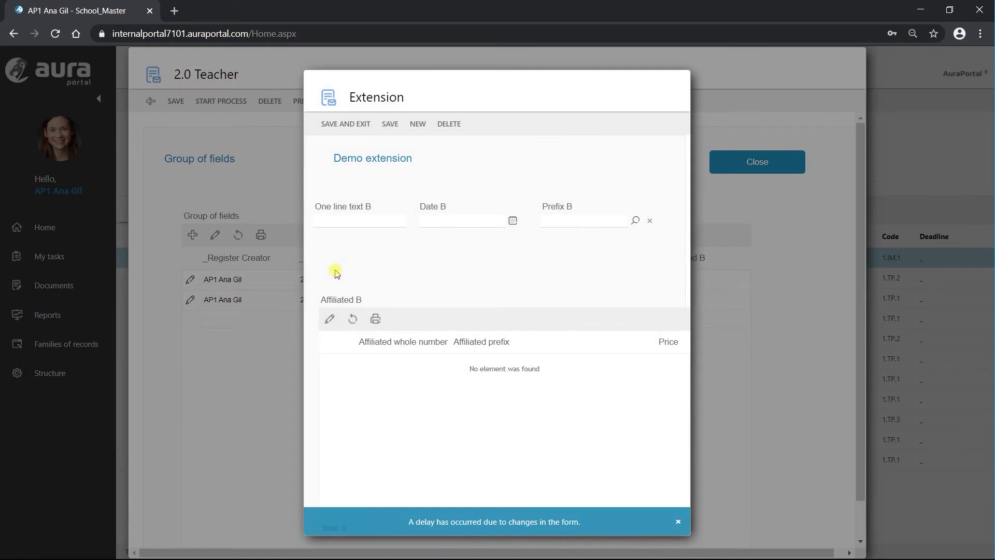
Set One line text B to Deliver3 and Date B to 2020-05-02 in the Demo extension line
click(360, 223)
click(989, 208)
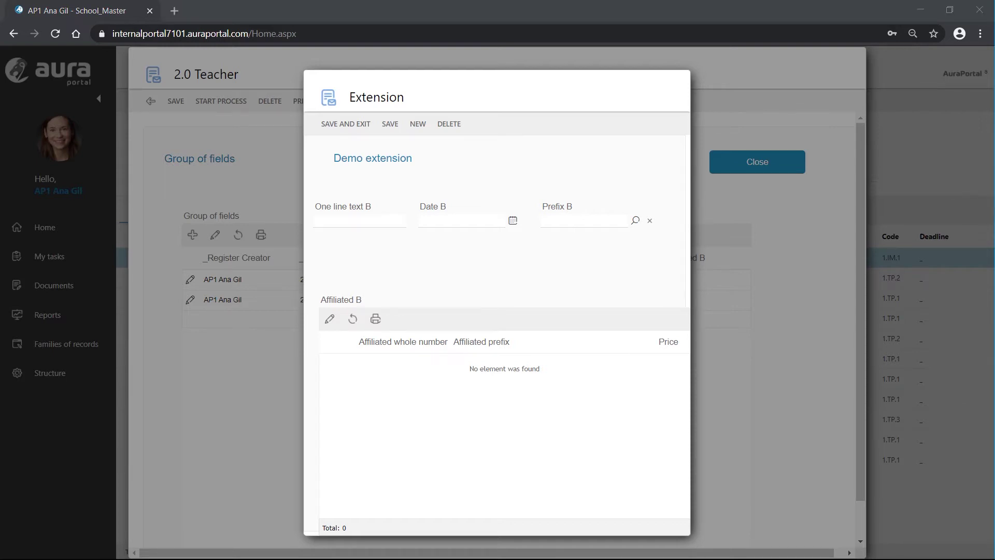
click(354, 219)
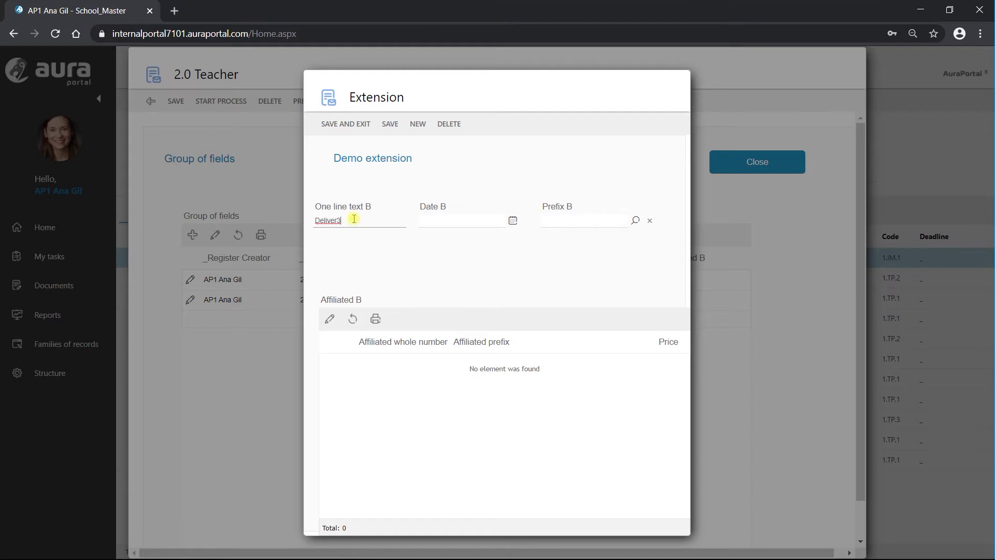
click(513, 221)
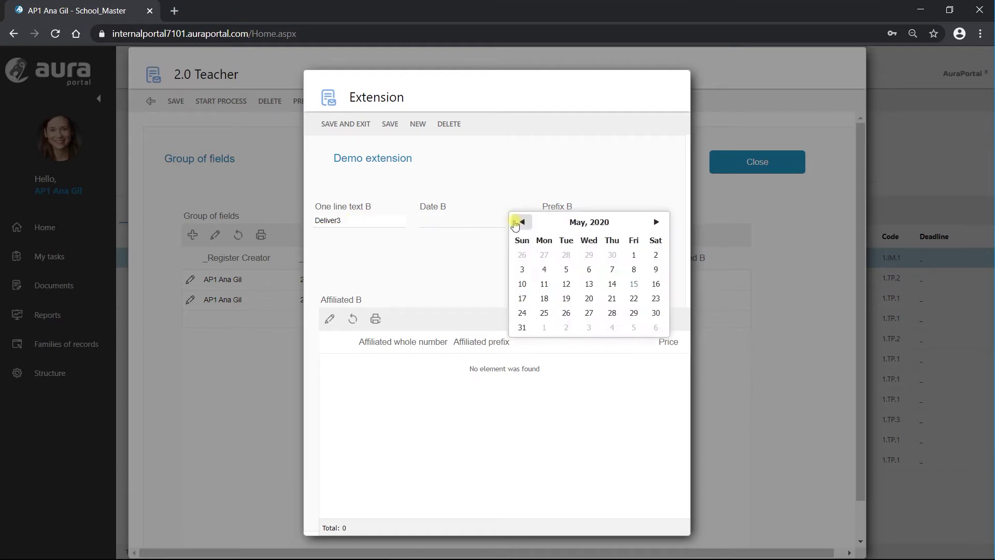
click(655, 255)
click(636, 220)
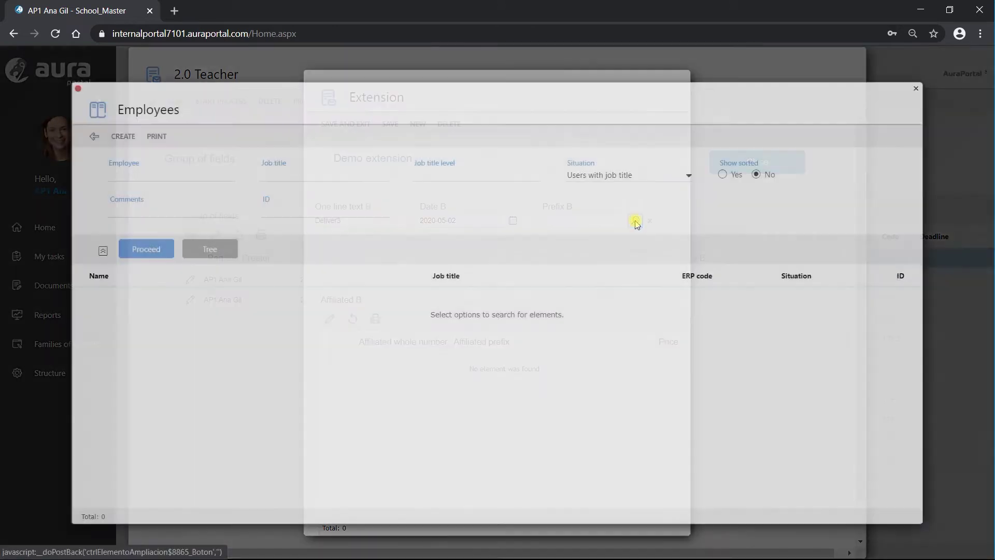
click(146, 250)
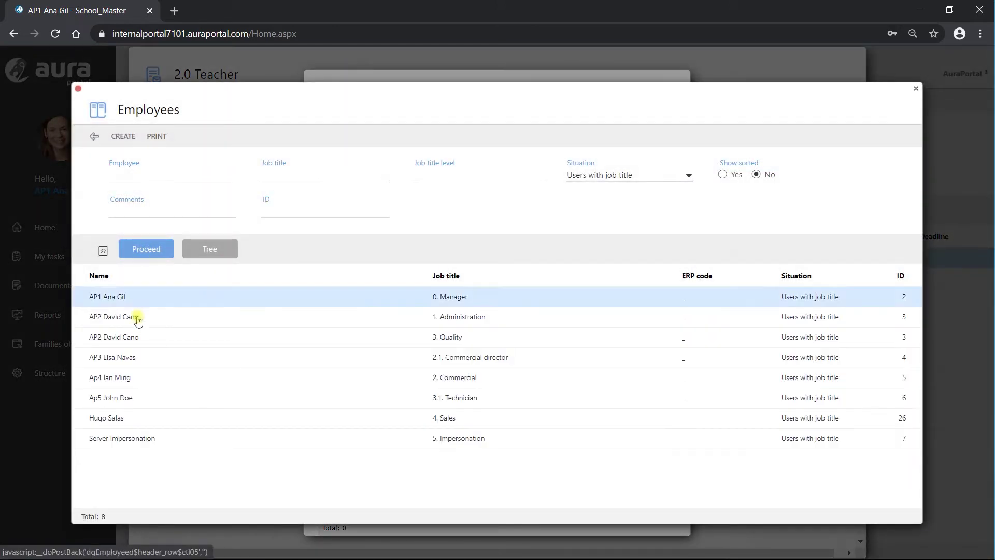
click(139, 378)
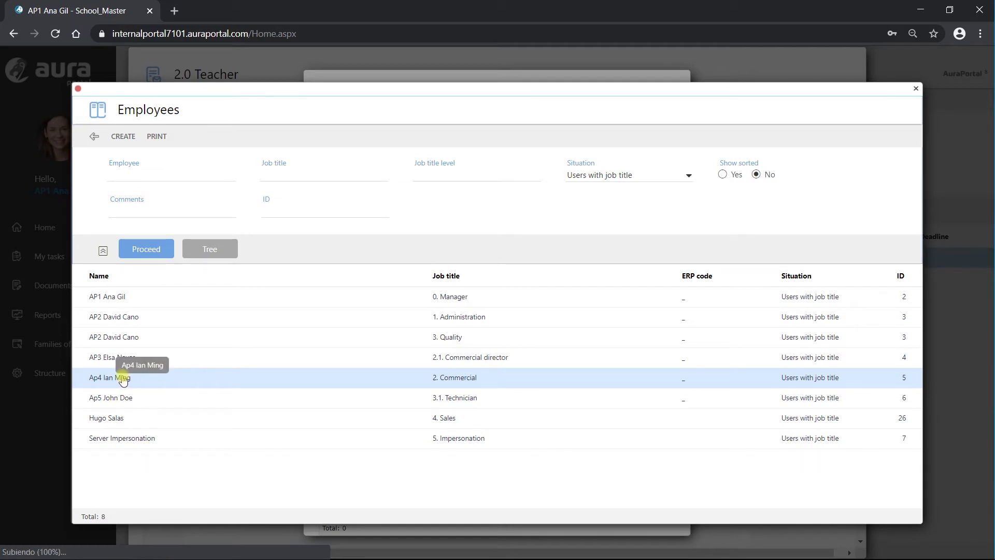
click(94, 136)
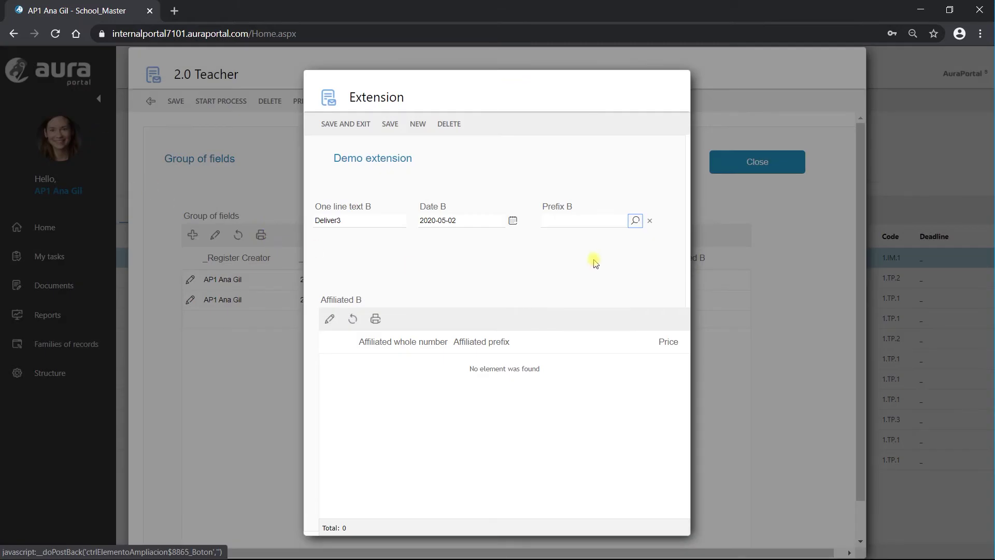
Look up the employees for Prefix B and choose the one with job title 2. Commercial
click(636, 222)
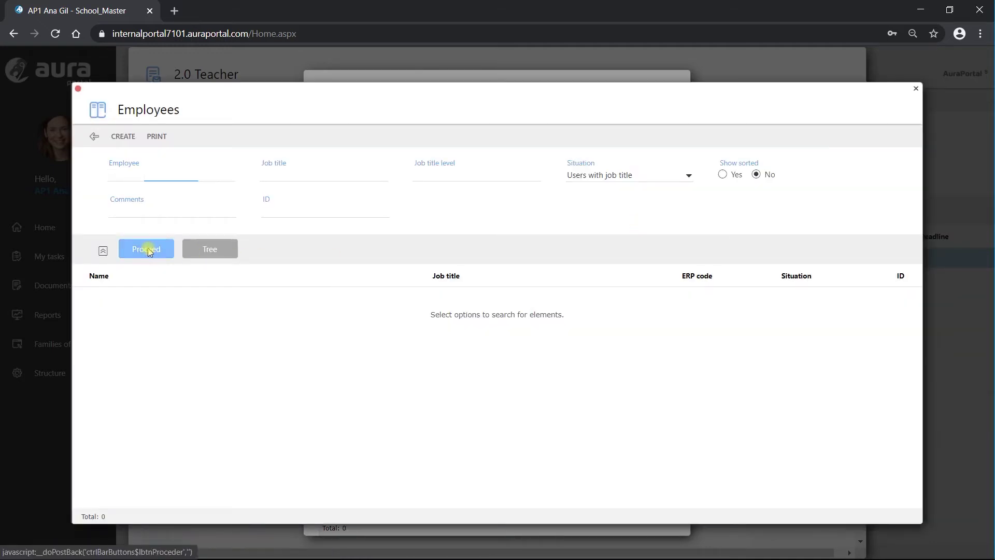
click(148, 249)
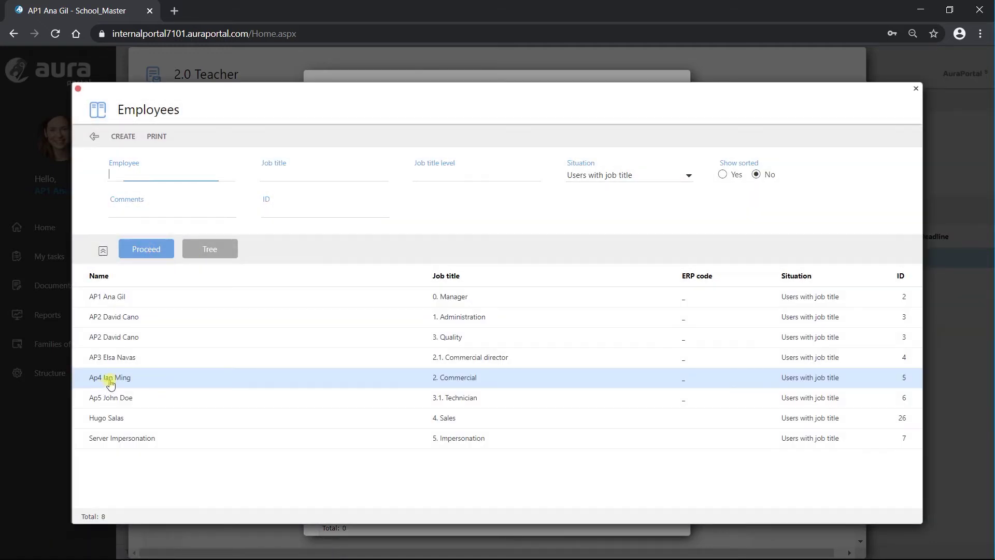
click(108, 379)
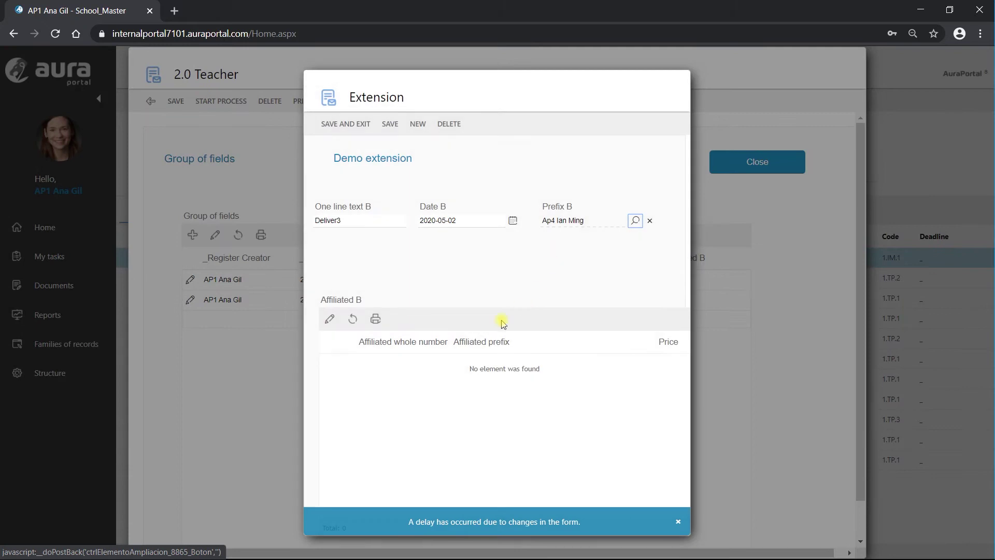
Open Affiliated B for editing and add a line with whole number 4 and Apple laptop as the affiliated prefix
click(332, 319)
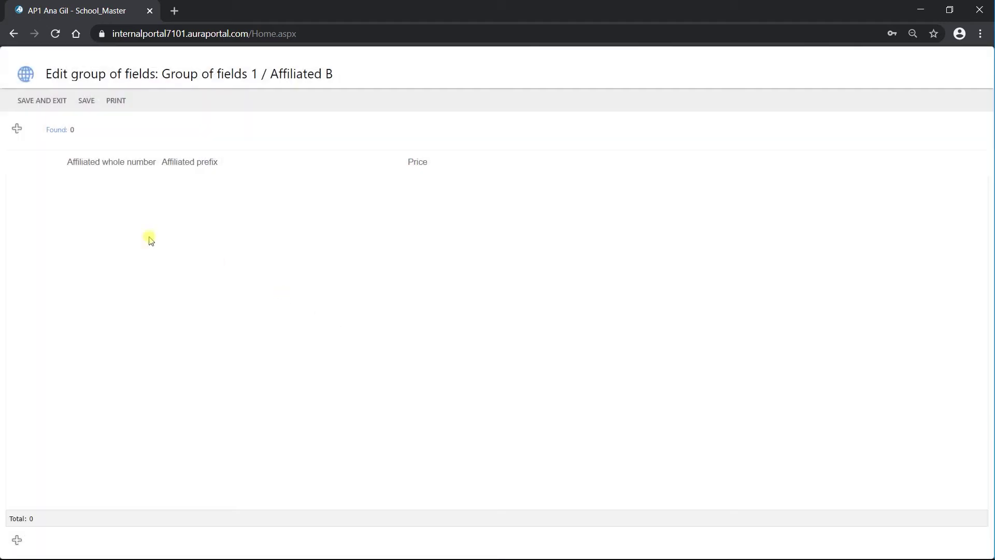
click(17, 128)
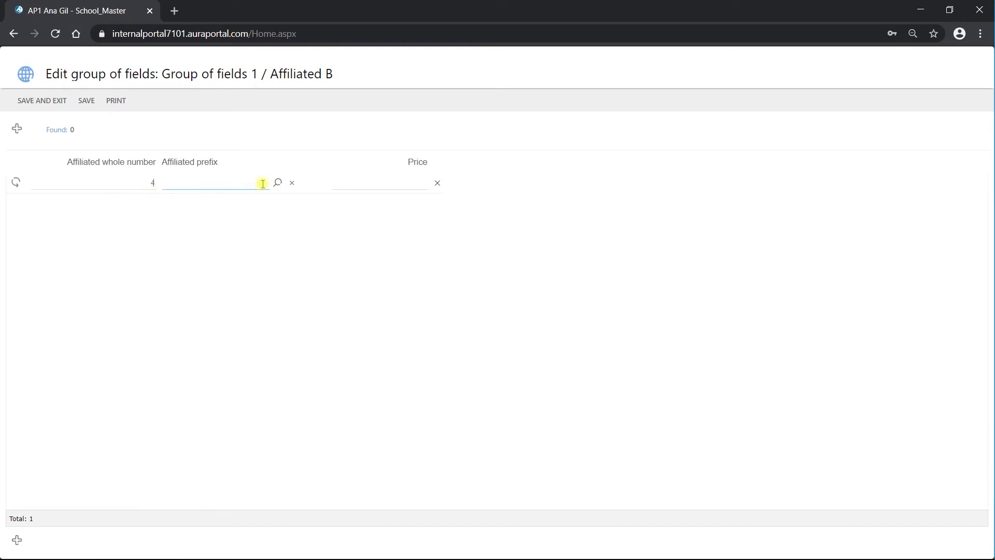
click(277, 183)
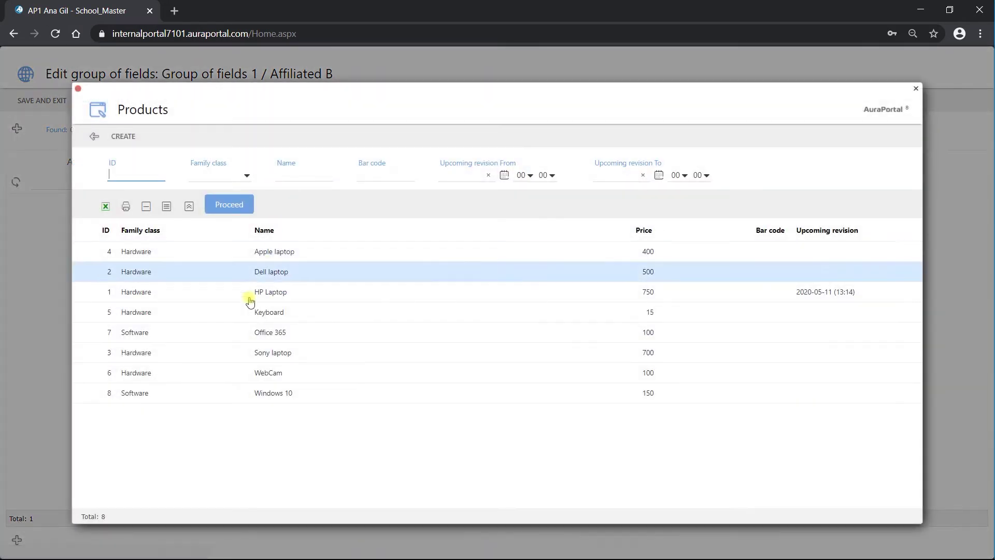
click(253, 253)
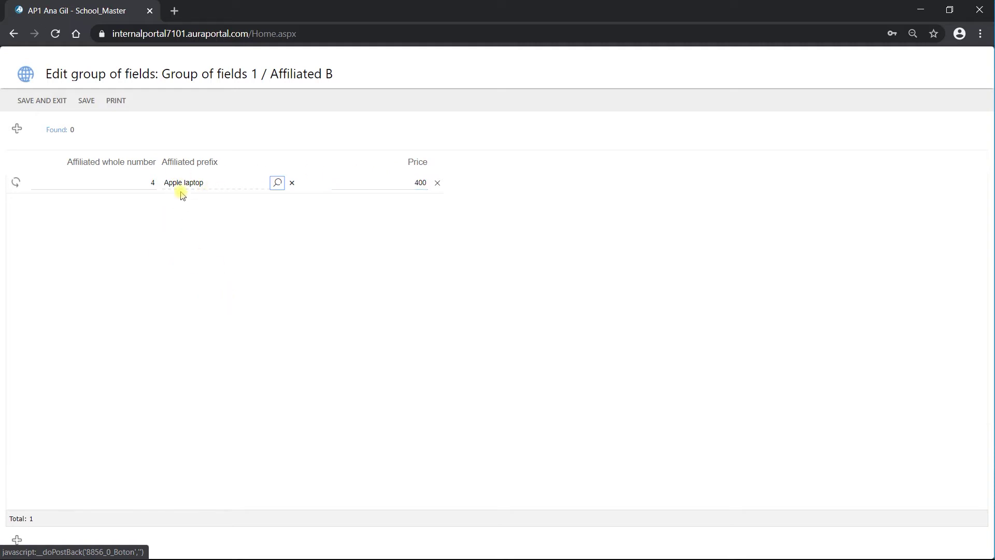
Add a second Affiliated B line with whole number 5 and Sony laptop as the affiliated prefix
click(16, 129)
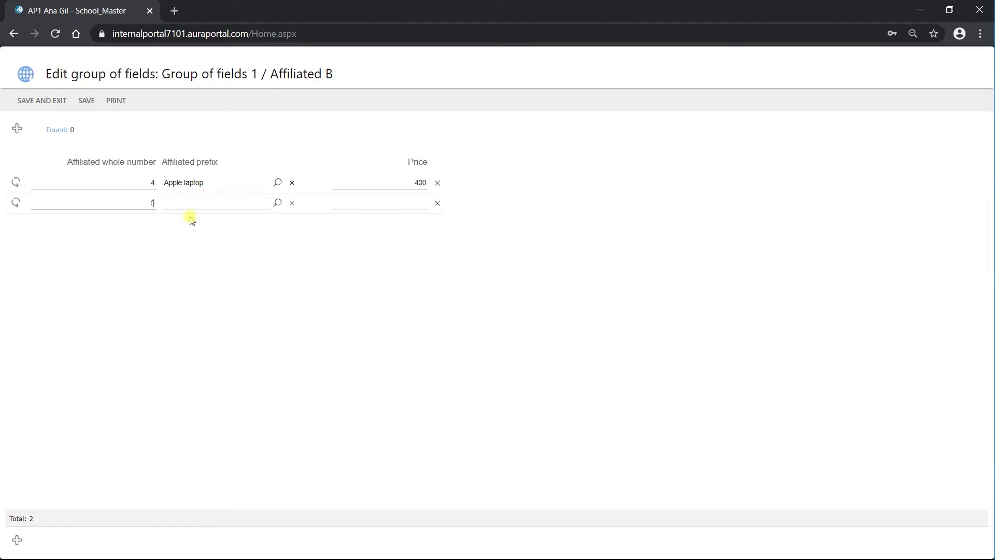
click(278, 203)
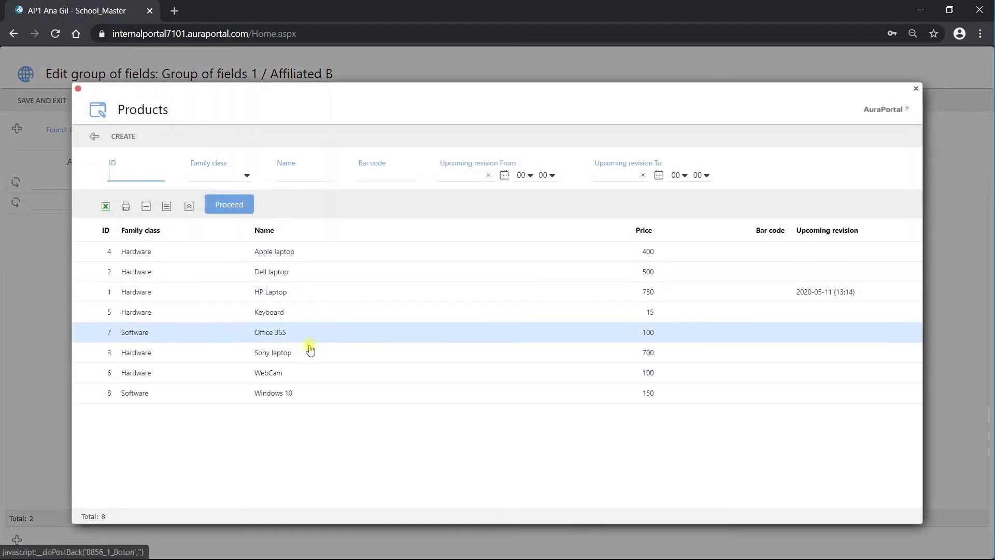
click(310, 351)
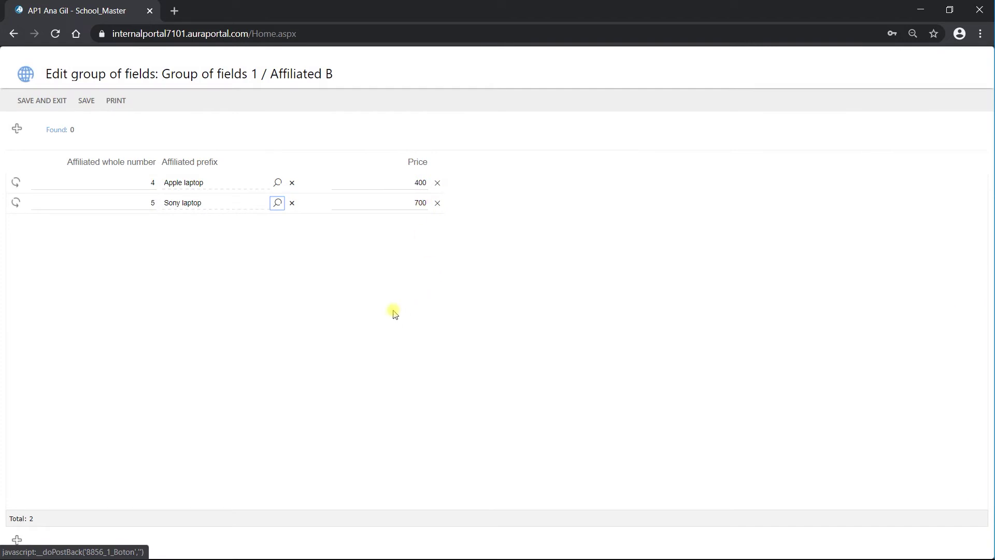
Save and exit the Affiliated B lines, and save and exit the Deliver3 extension line
click(82, 104)
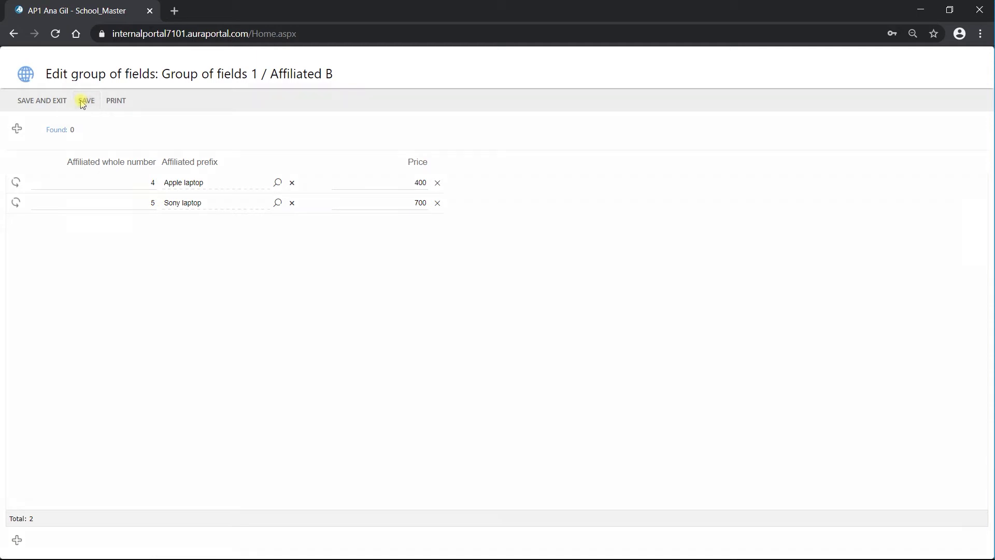
click(52, 101)
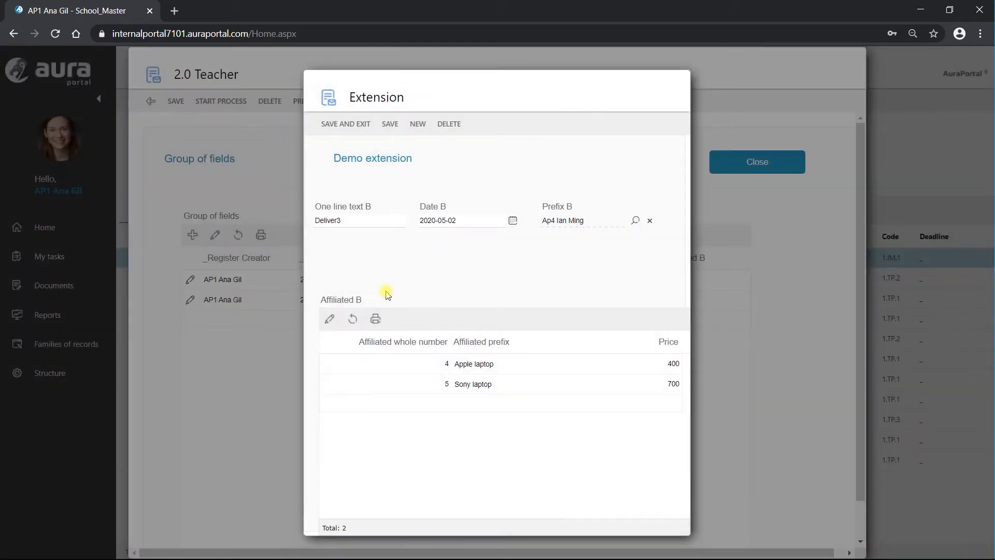
click(351, 125)
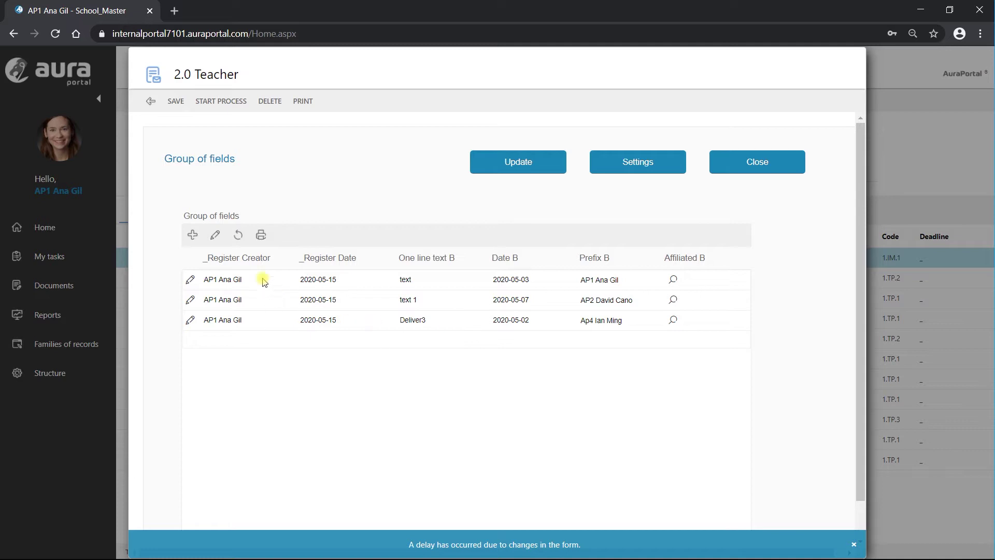
Add another Demo extension line with One line text B Deliver4 and the 0. Manager employee as Prefix B
click(192, 235)
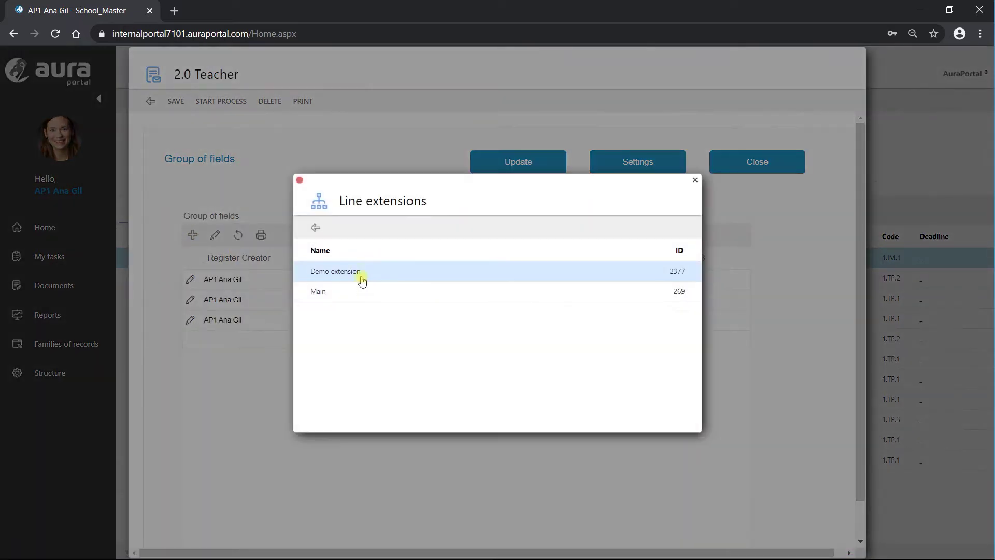
click(360, 273)
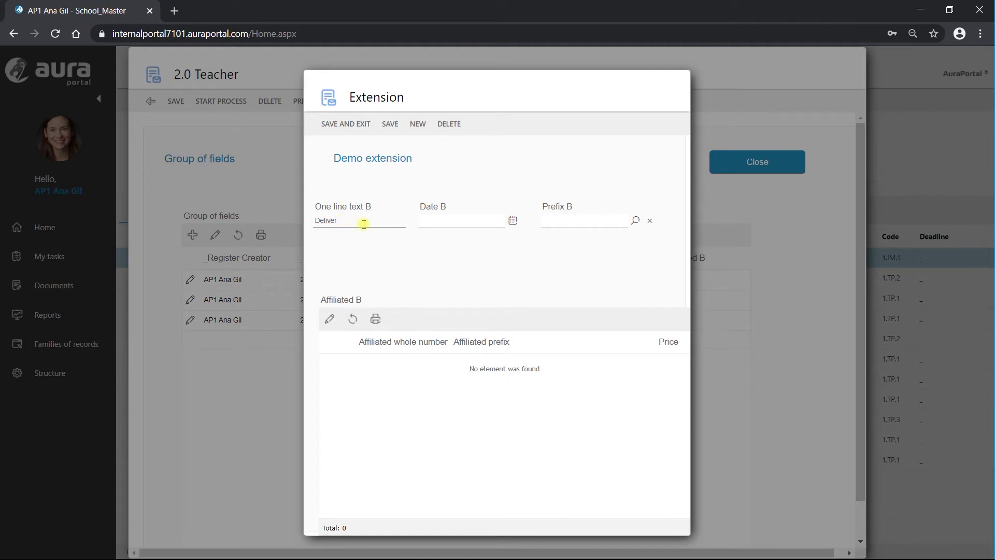
click(637, 221)
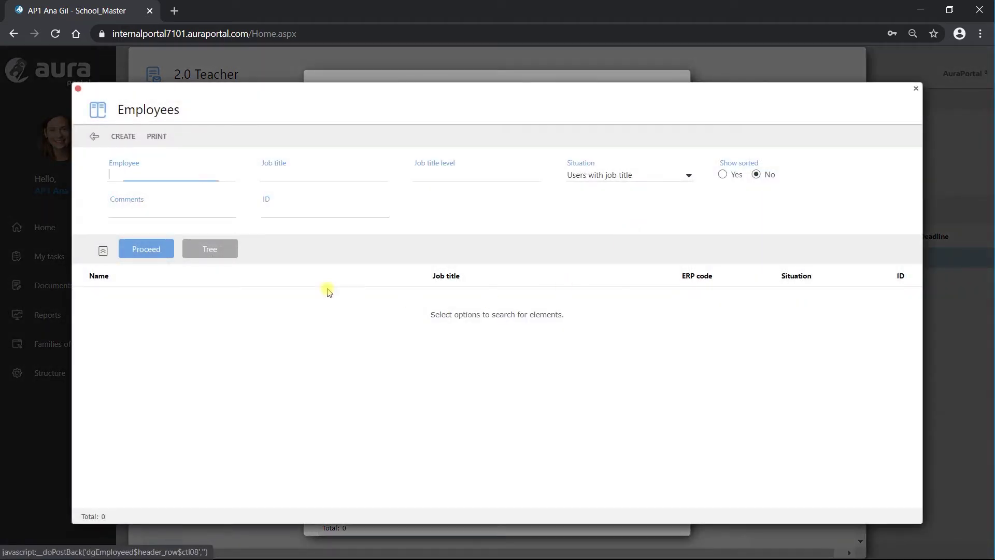
click(153, 250)
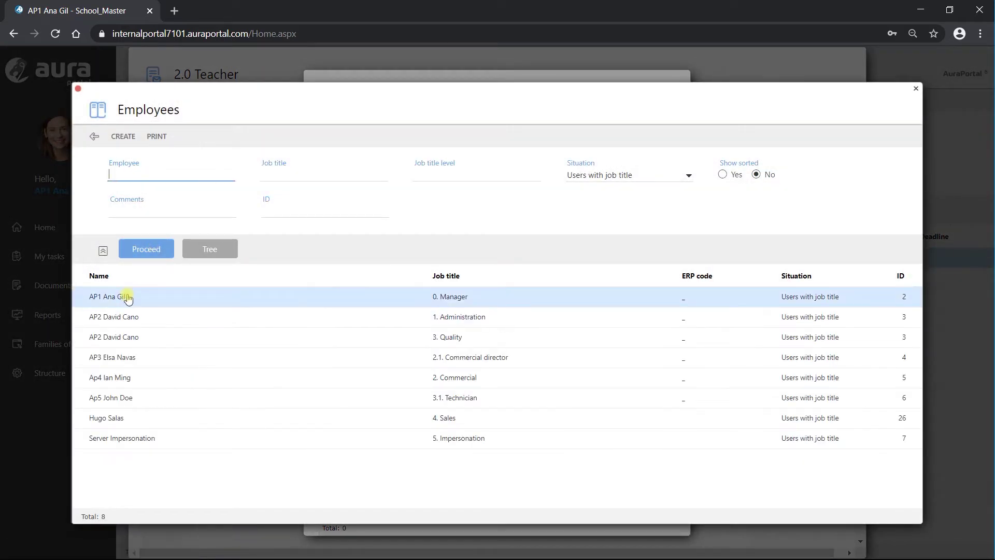
click(317, 304)
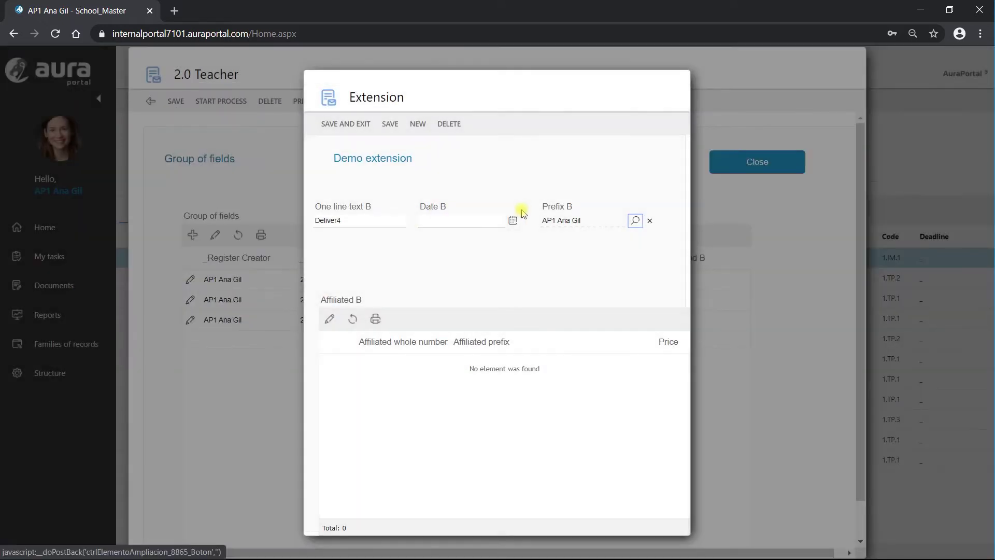
Set Date B of the Deliver4 line to 2020-05-05, and save and exit the extension
click(512, 220)
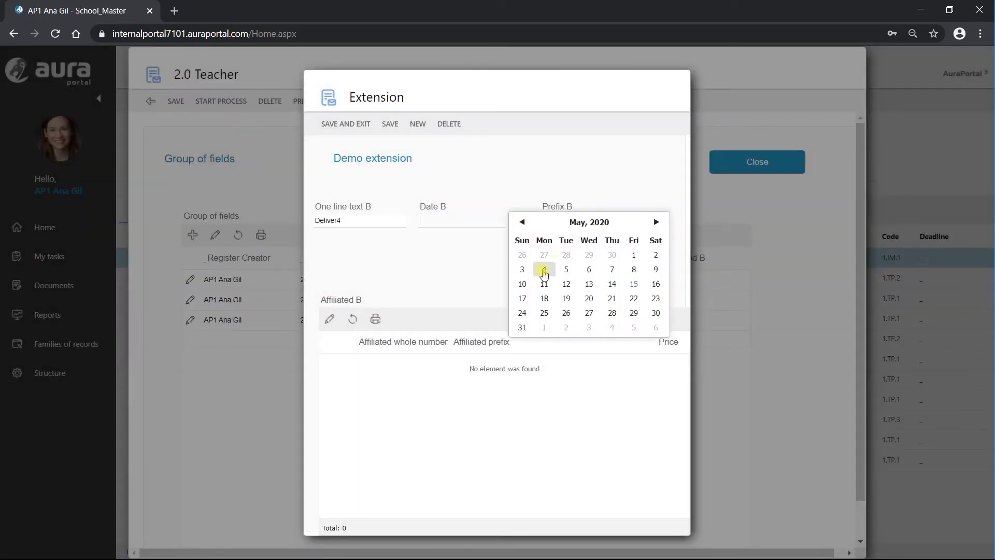
click(565, 269)
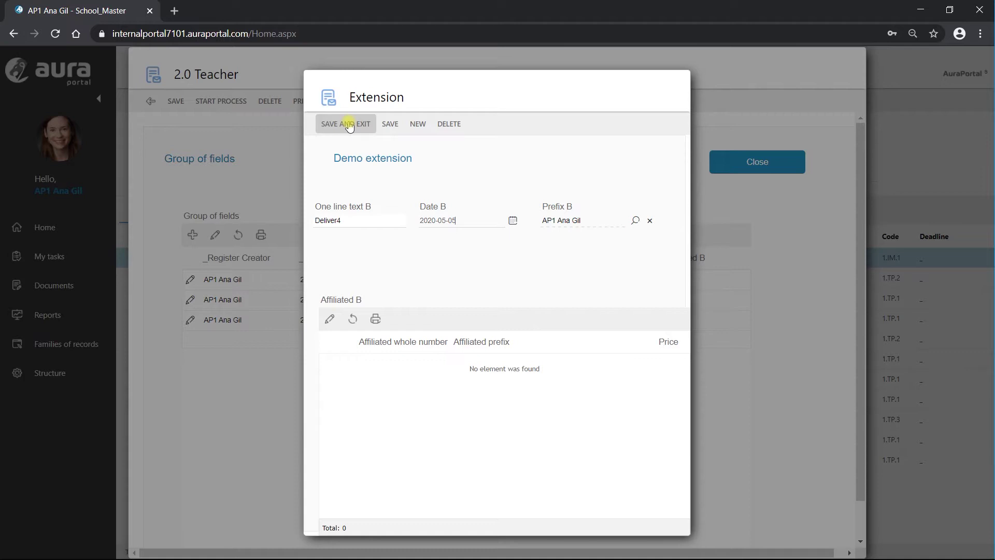
click(365, 128)
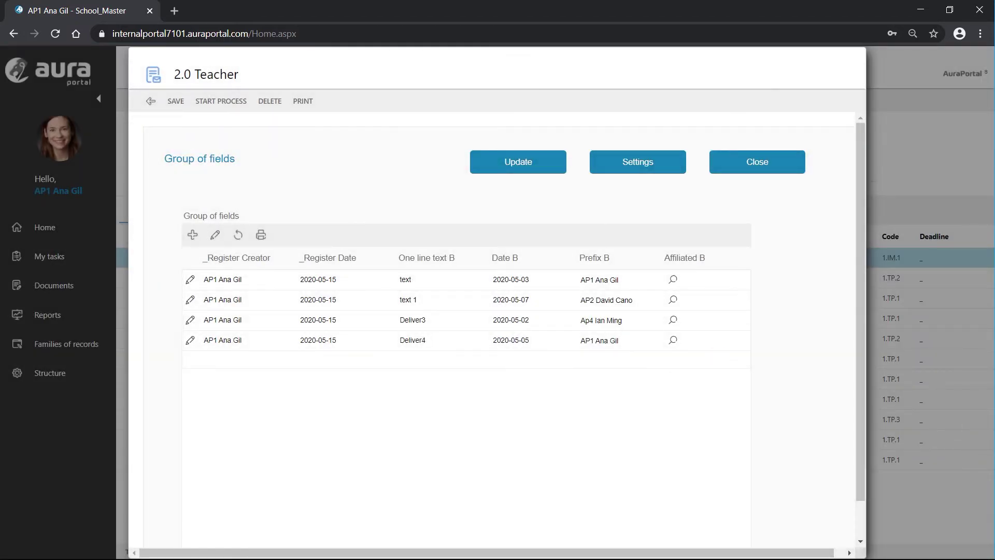
Review the Deliver4 line in the Demo extension, save and exit it, and view the extensions offered for a new line
click(190, 340)
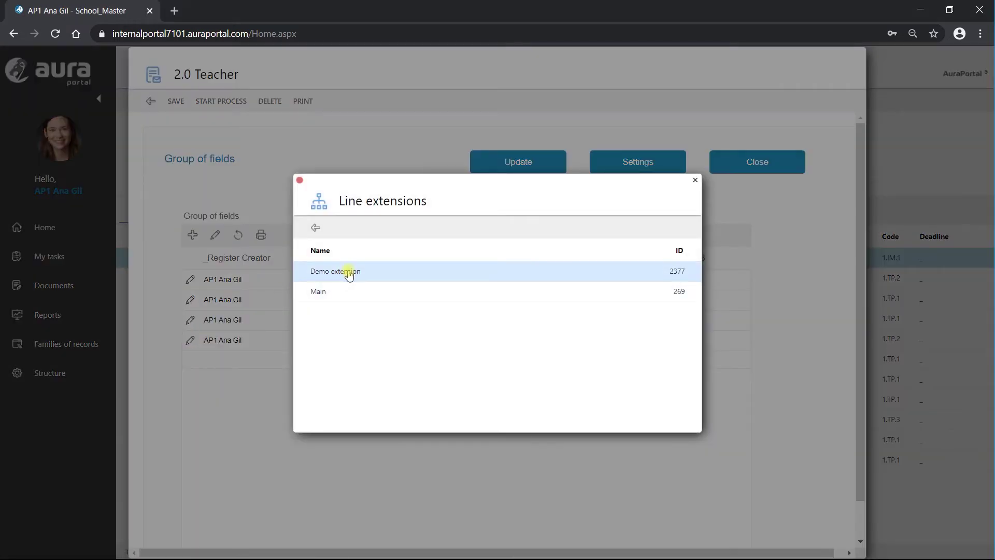
click(348, 271)
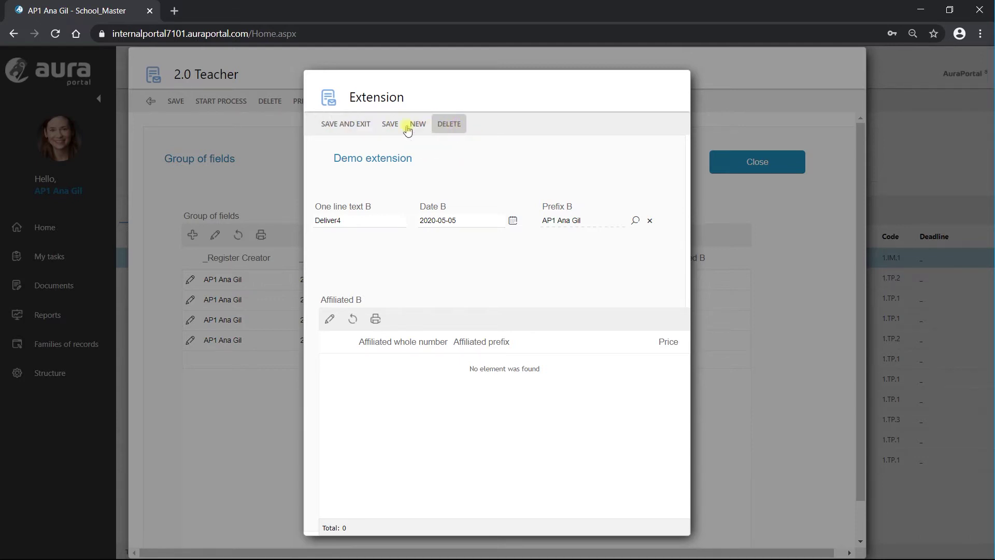
click(341, 125)
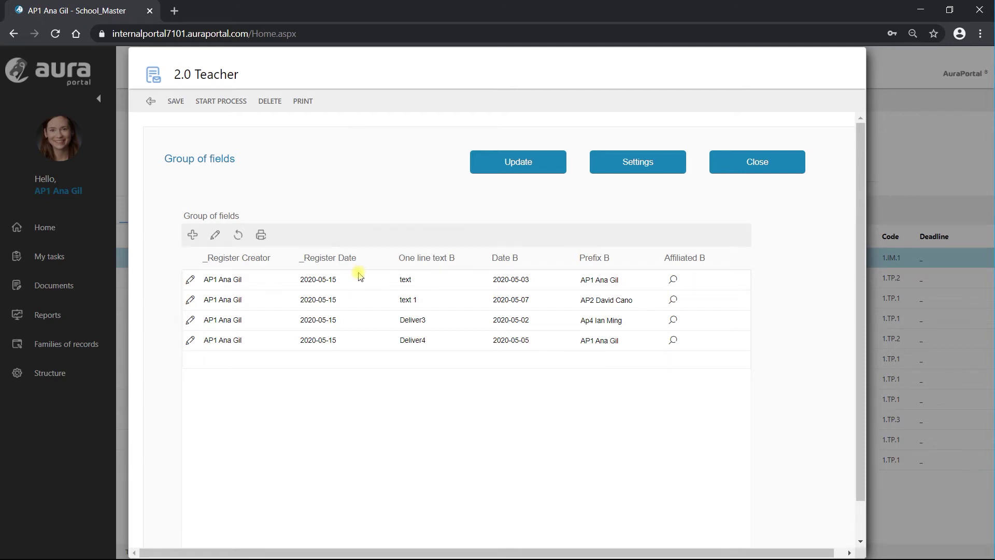
click(192, 236)
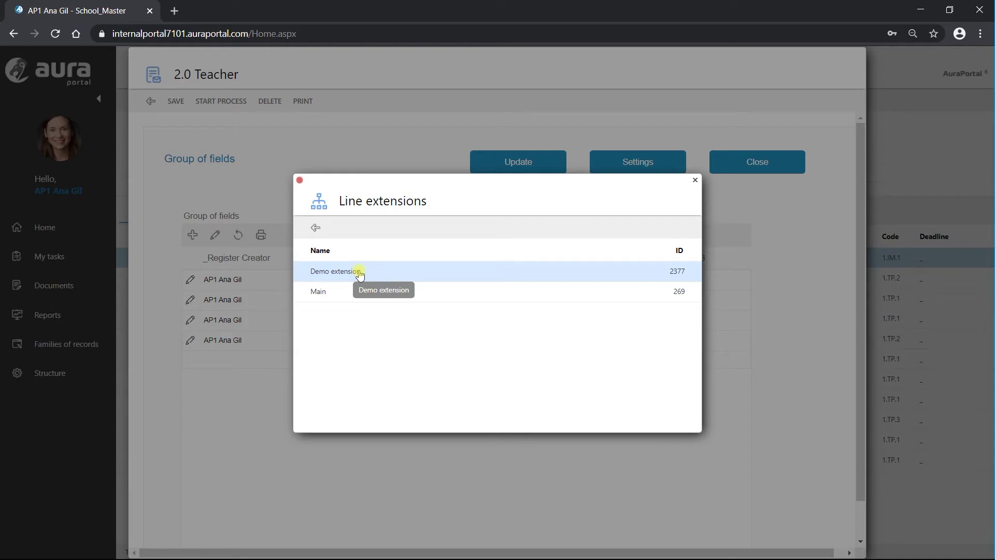
click(315, 227)
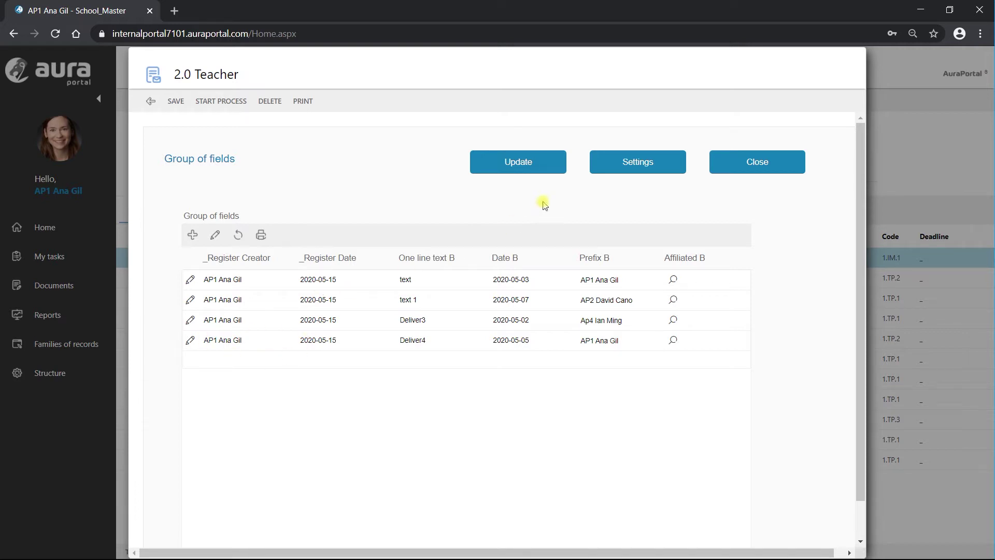
Open the form design through the message's settings and hide the Demo extension division
click(635, 164)
click(638, 164)
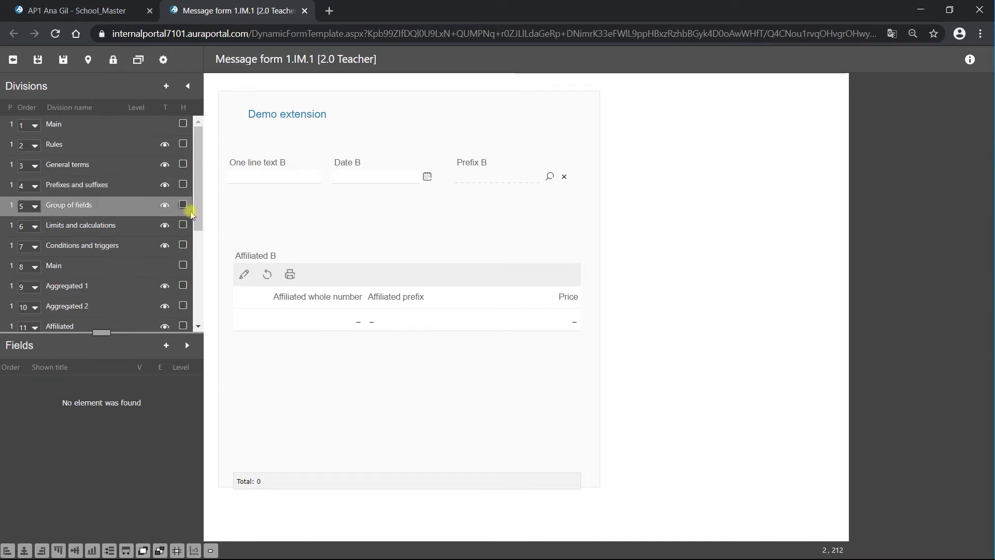
drag(195, 222, 200, 189)
click(189, 318)
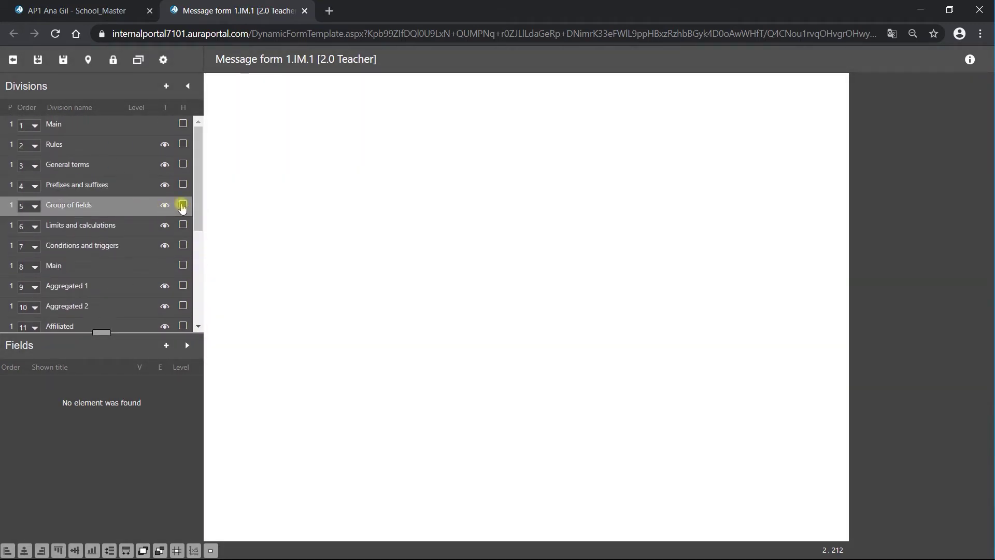
Show the Group of fields division and set the header color of its group of fields to #82BAFF
click(182, 207)
click(373, 306)
click(319, 164)
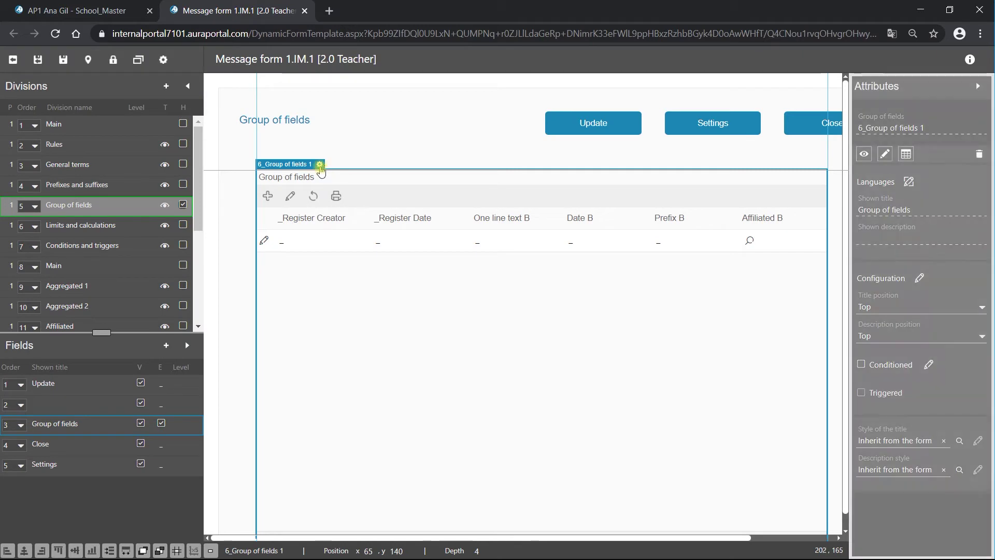
click(320, 165)
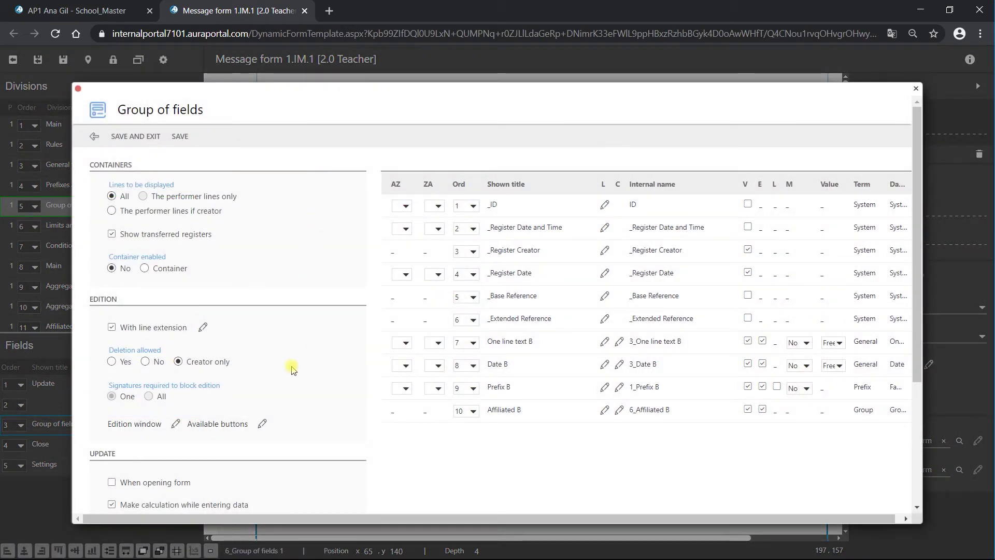
scroll(292, 368, down, 3)
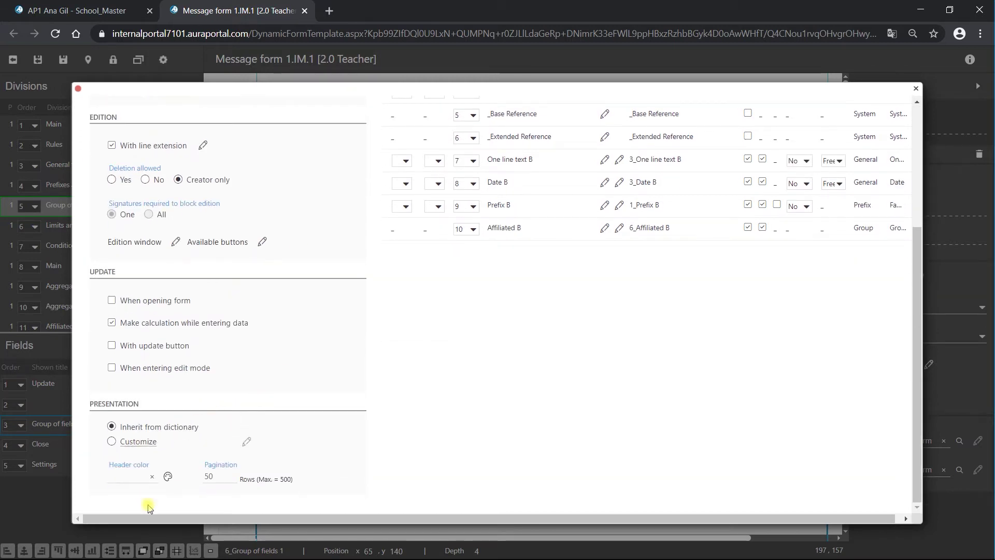
click(167, 476)
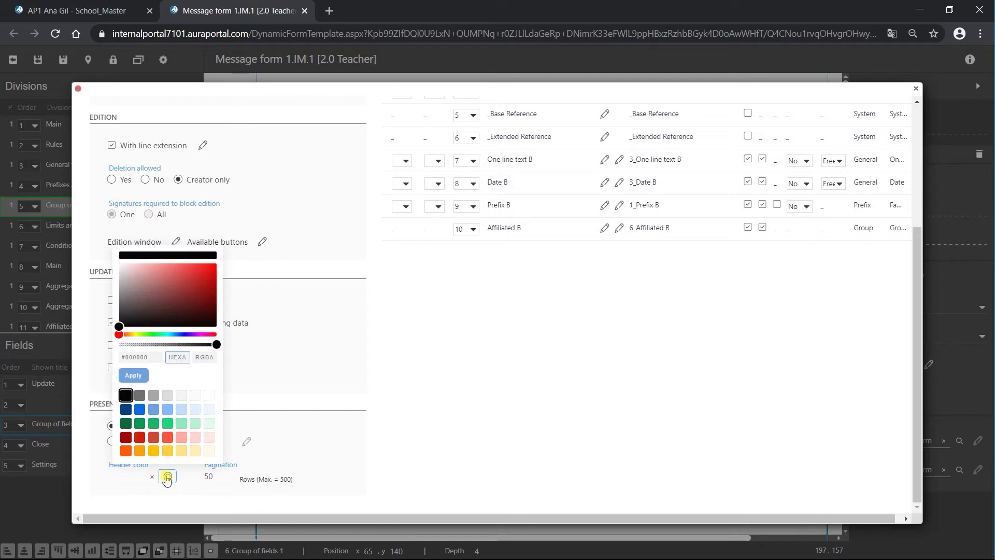
click(163, 412)
Customize the group's presentation by enabling filters and adding Date B as a filter, and save and exit the presentation
click(121, 444)
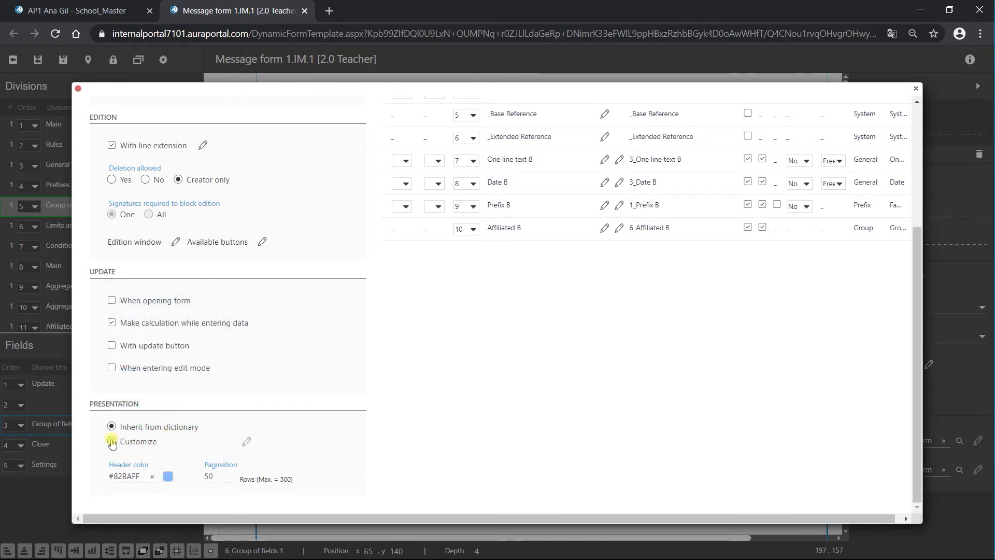
click(247, 443)
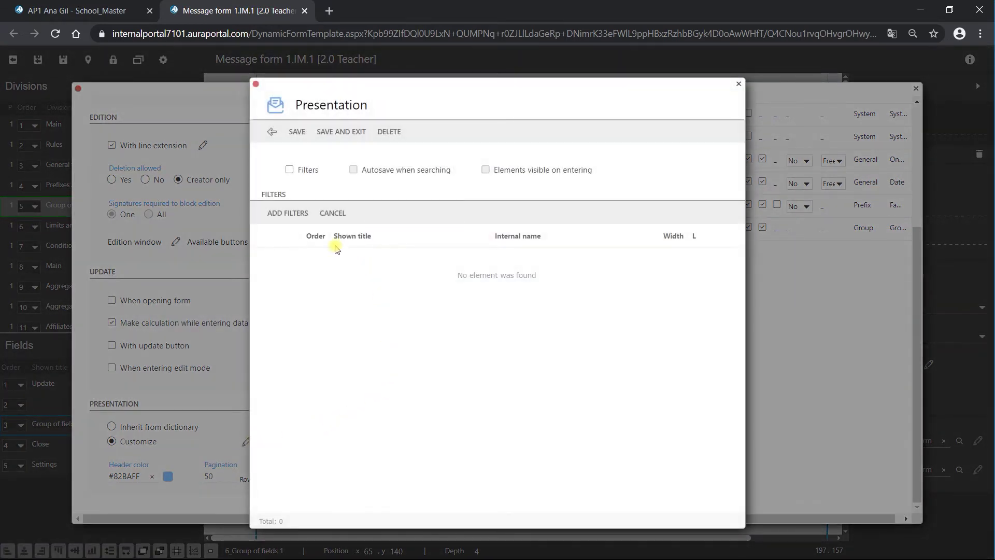
click(289, 170)
click(287, 213)
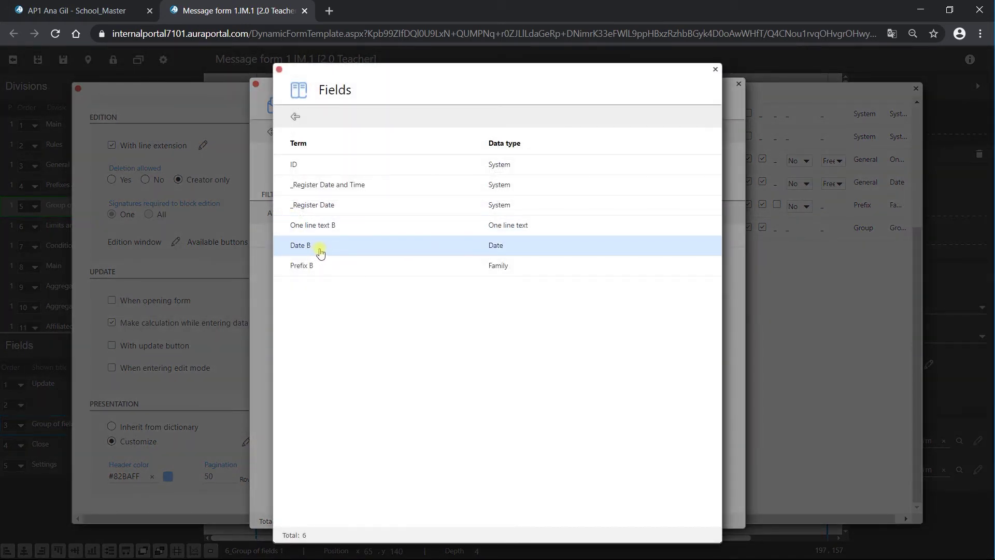
click(321, 253)
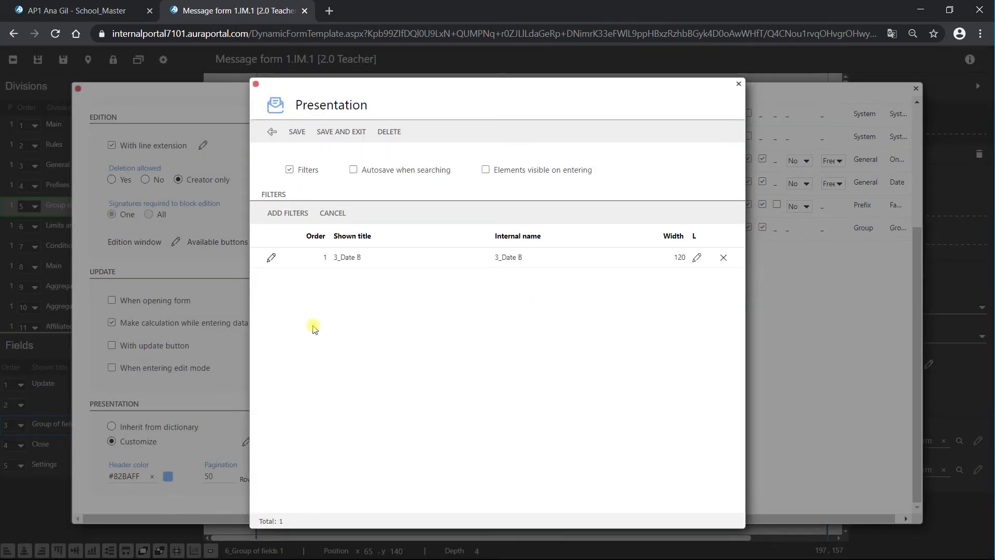
click(298, 132)
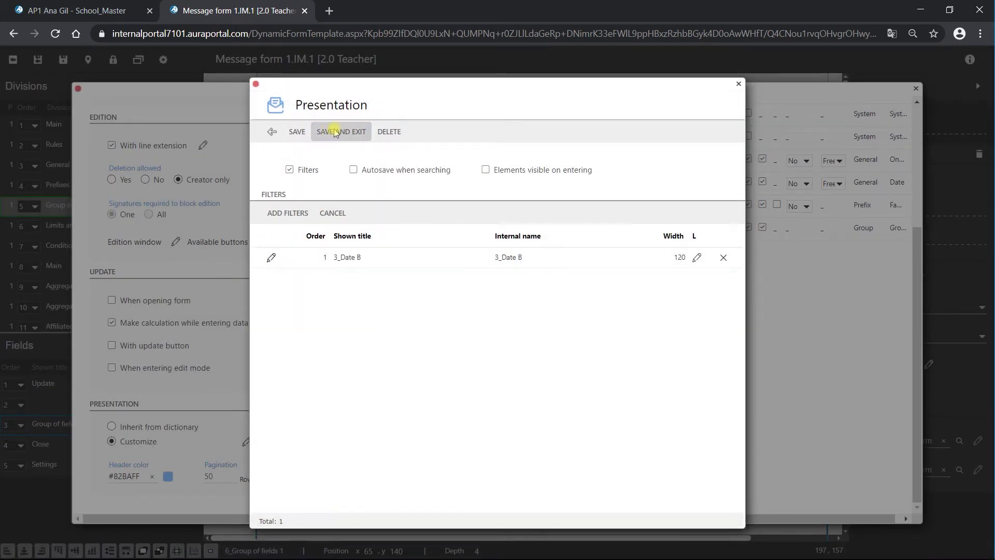
click(334, 132)
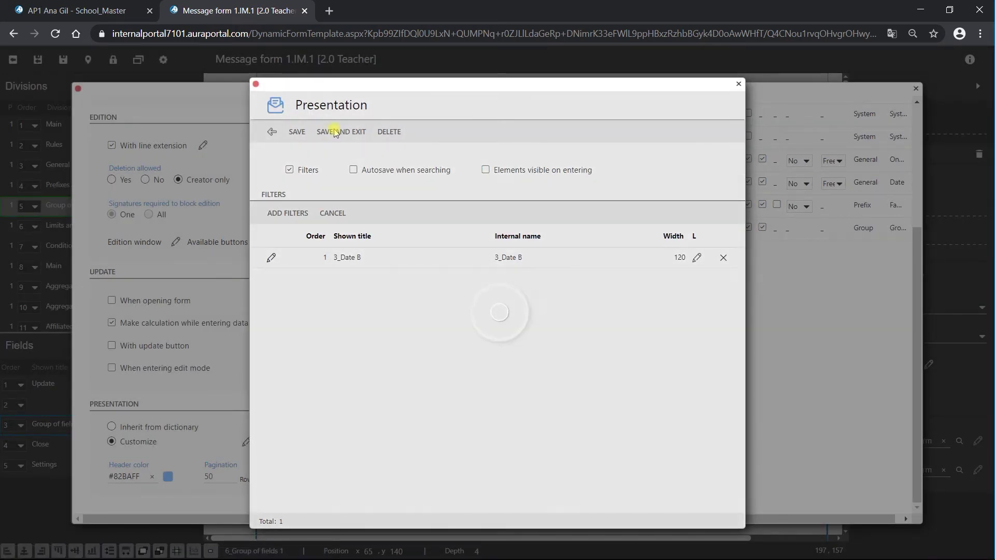
Save and exit the group of fields configuration, and save the message form design
scroll(311, 162, up, 4)
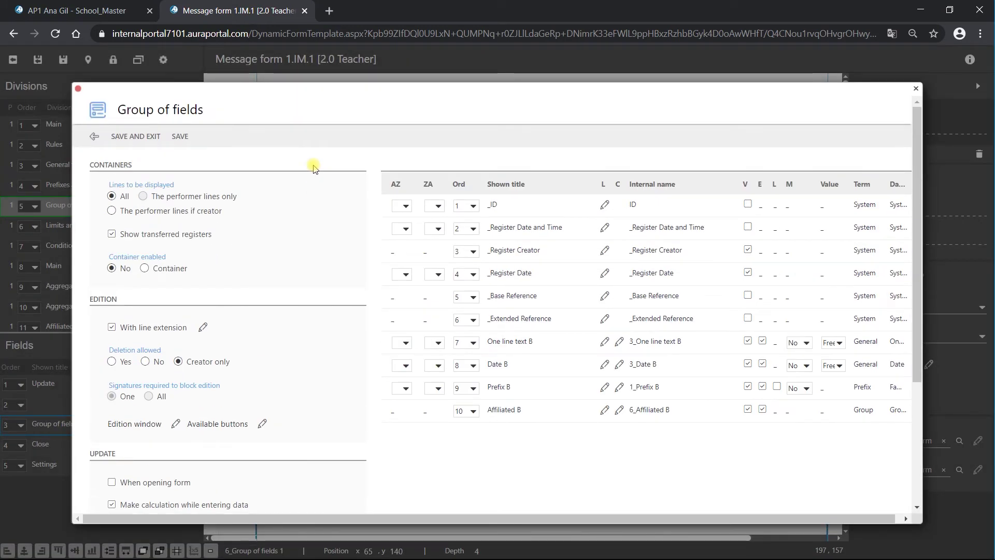
click(138, 139)
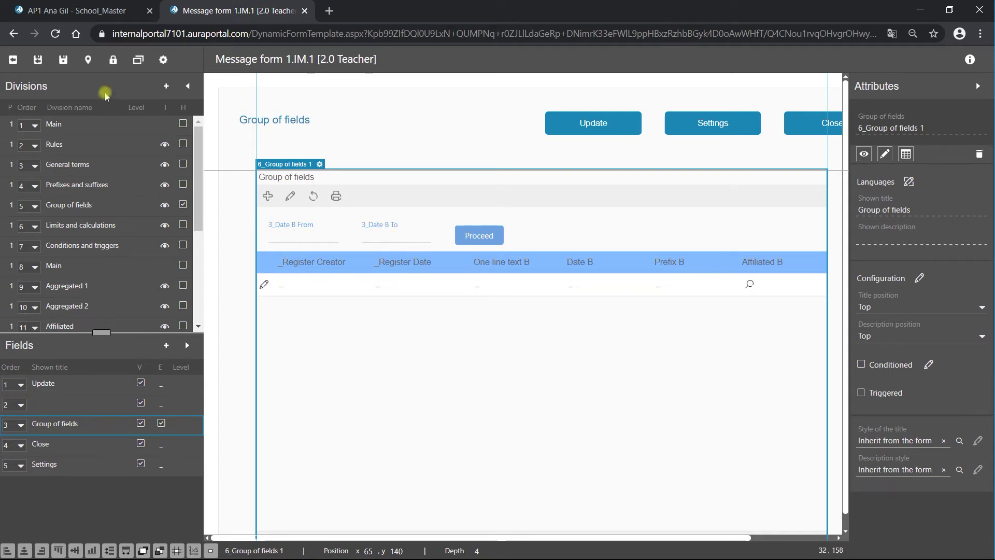
click(37, 61)
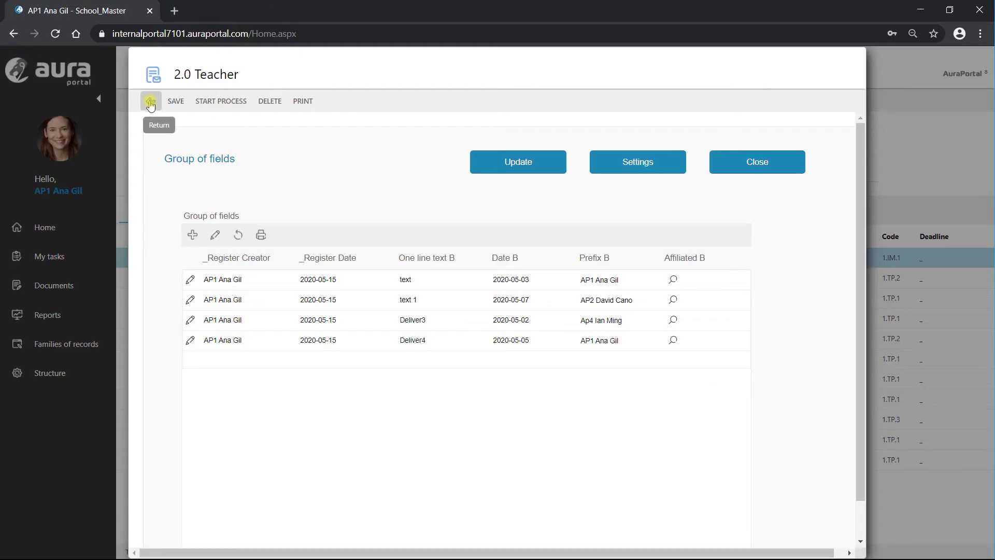
Refresh the task list, reopen the 2.0 Teacher message and view its Group of fields division
click(150, 104)
click(436, 212)
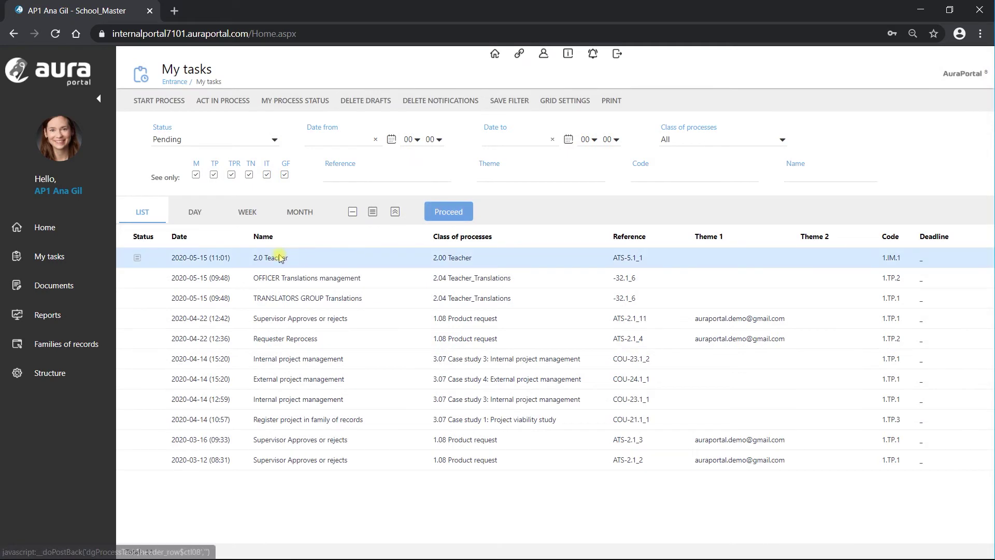
click(280, 257)
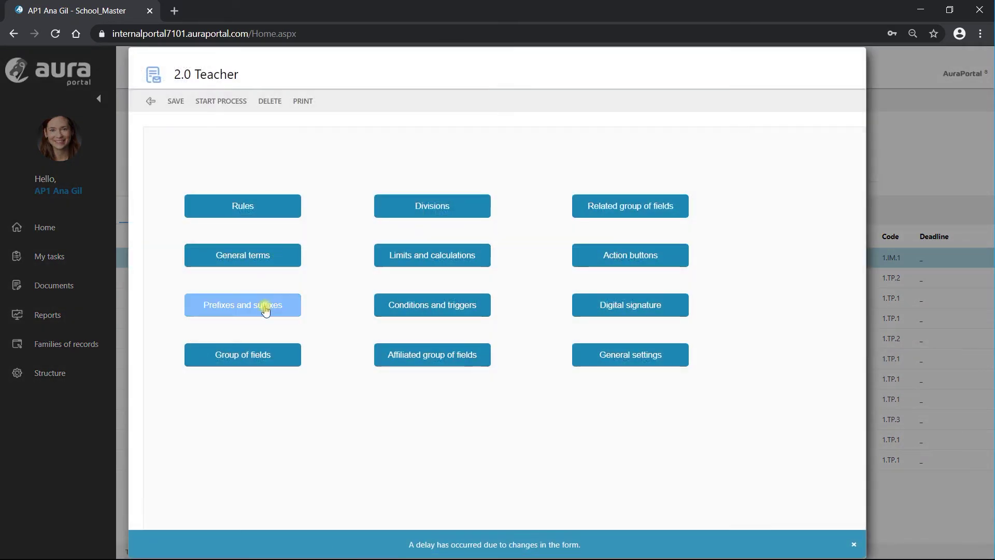
click(254, 356)
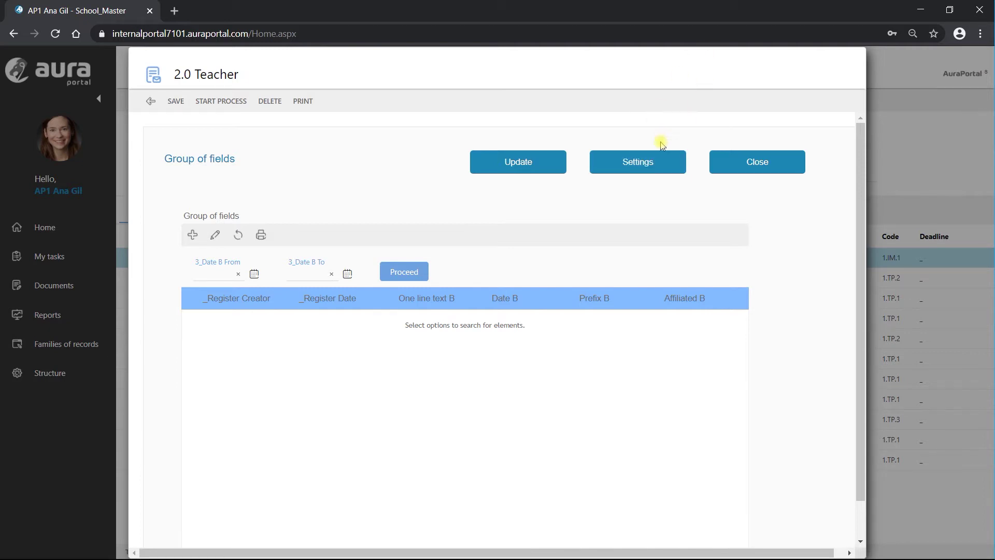
Reopen the form design and examine the container, edition and update options of the Group of fields configuration
click(637, 163)
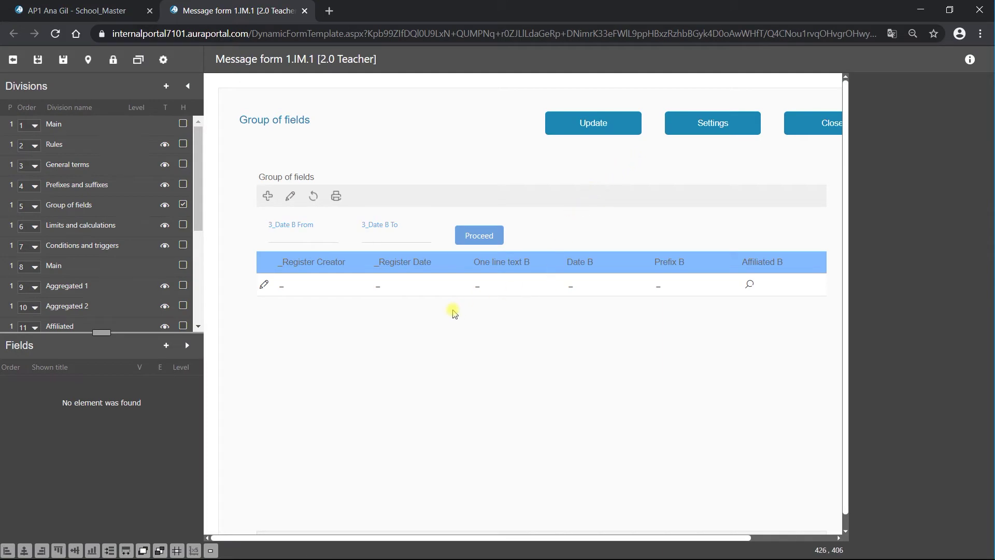
click(382, 192)
click(320, 164)
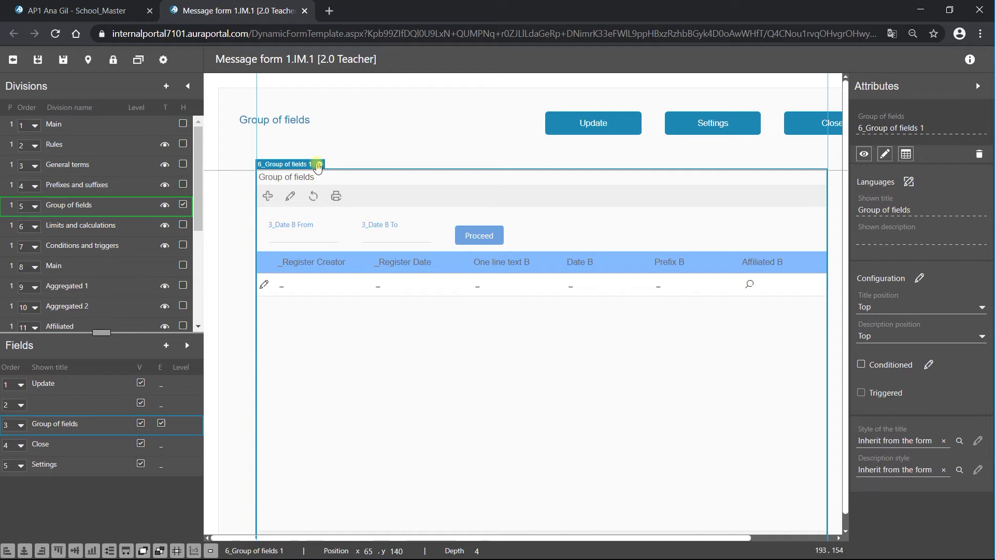
click(318, 165)
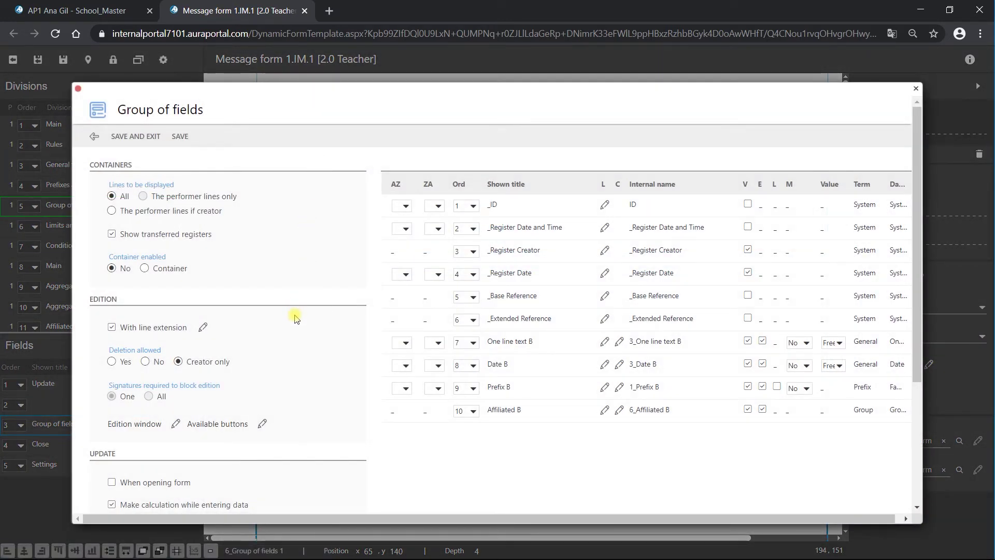
scroll(295, 317, down, 2)
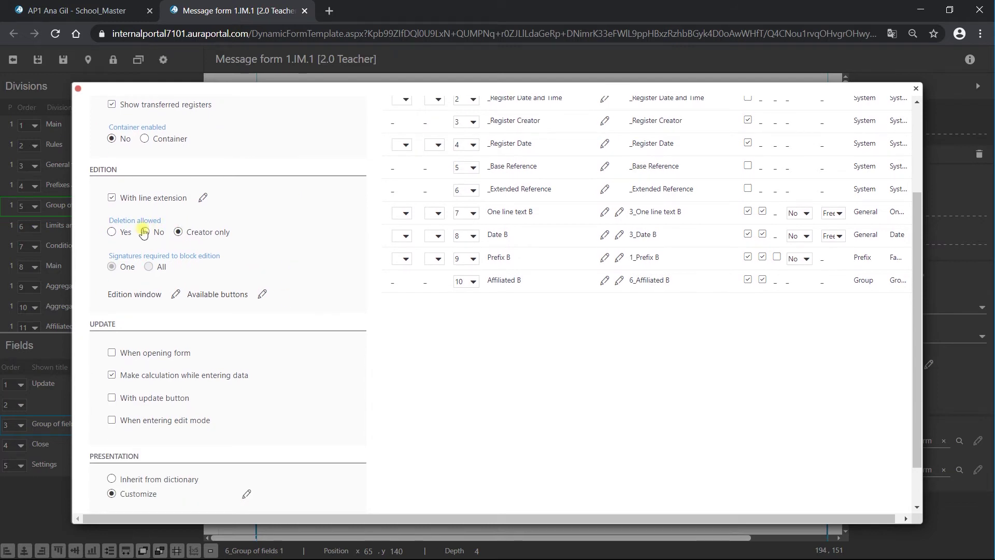
scroll(150, 212, up, 2)
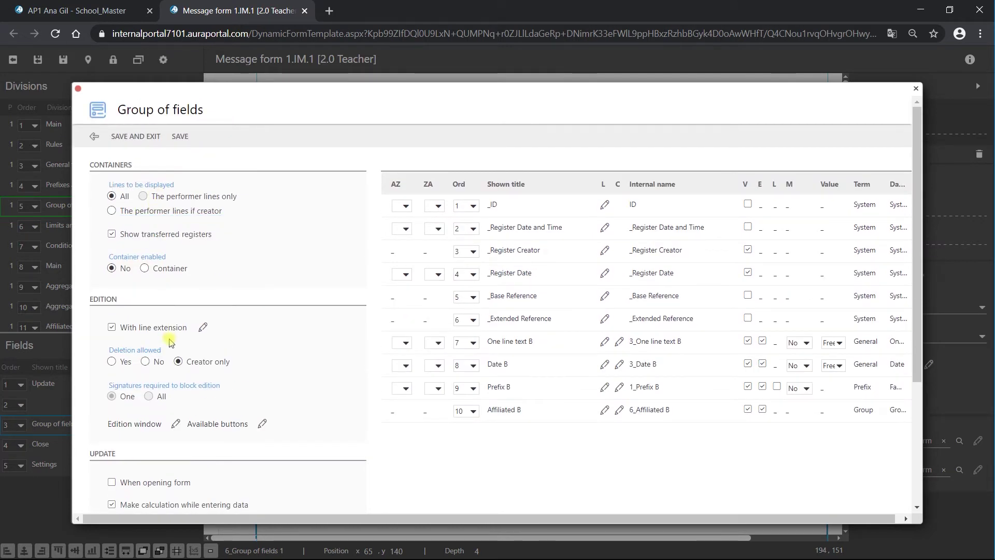
scroll(242, 313, down, 2)
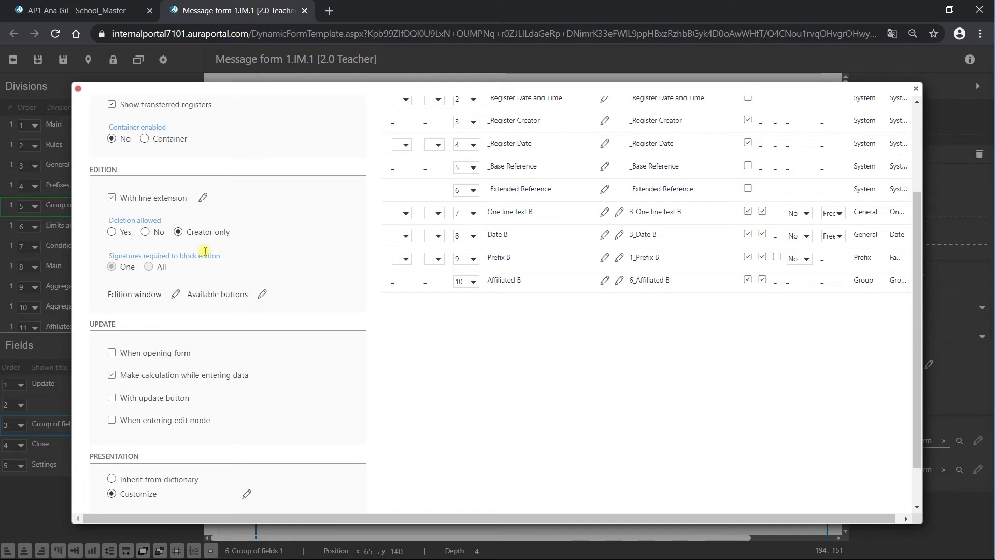
Examine the available buttons and views and the presentation settings of the group, and return to the message
click(262, 294)
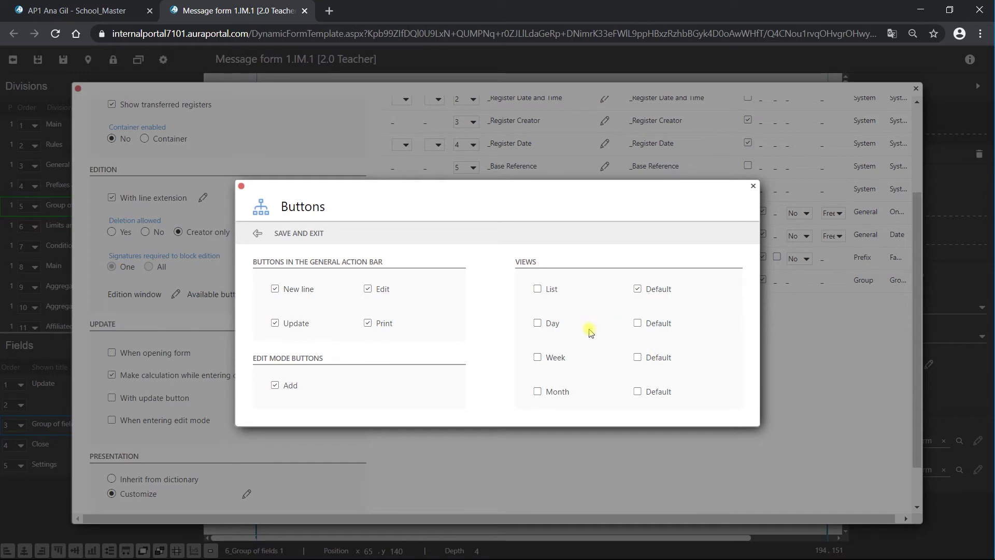
click(257, 233)
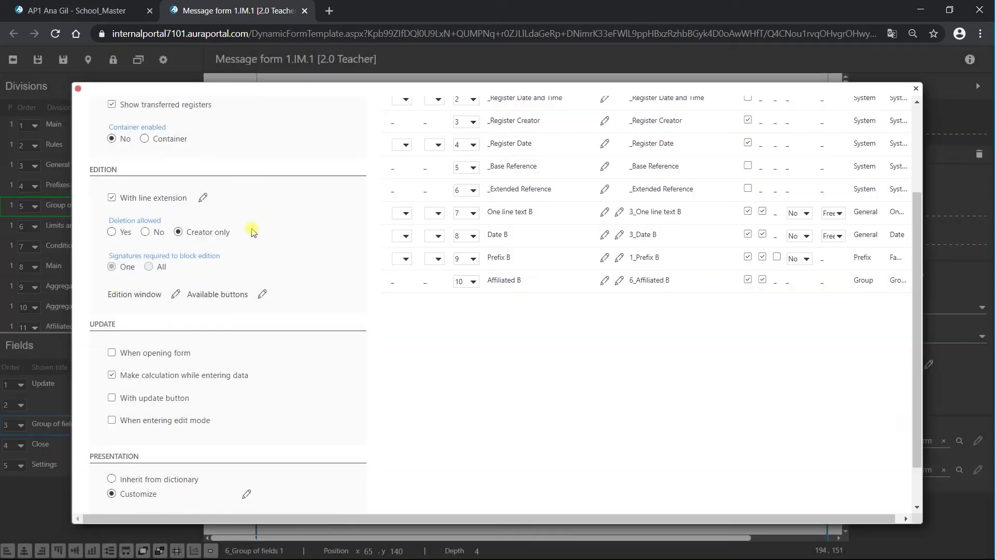
scroll(344, 359, down, 1)
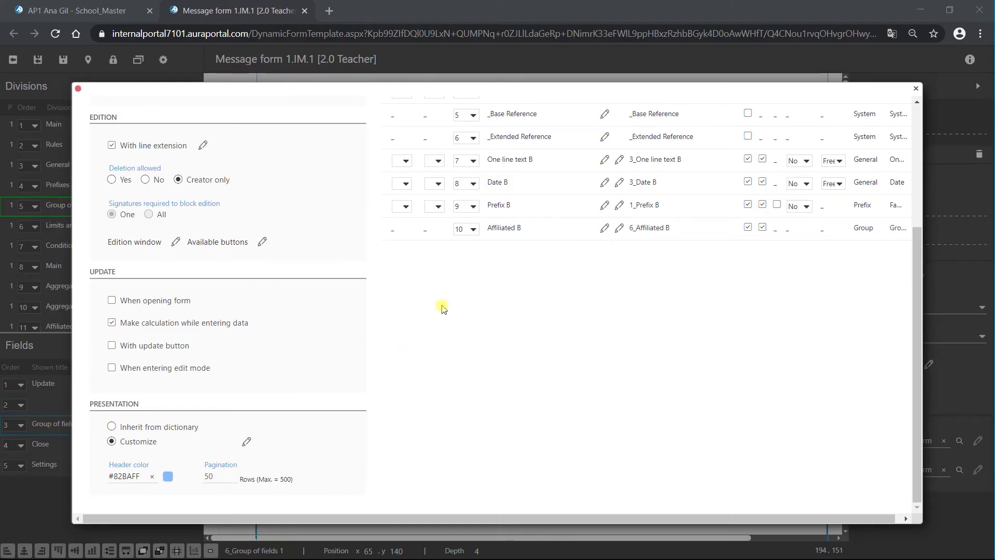
click(77, 91)
click(39, 61)
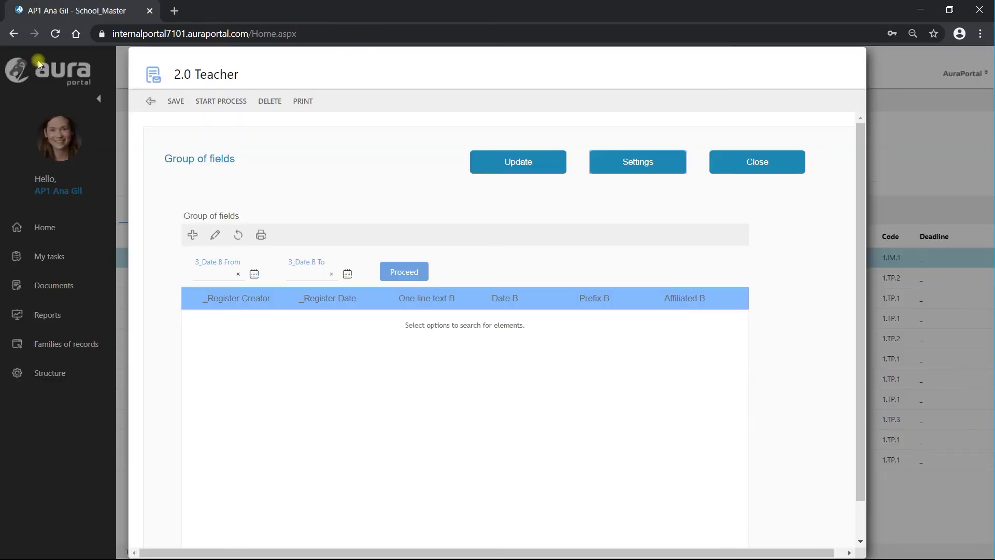
Refresh the task list, reopen the 2.0 Teacher message and go to its Limits and calculations division
click(149, 102)
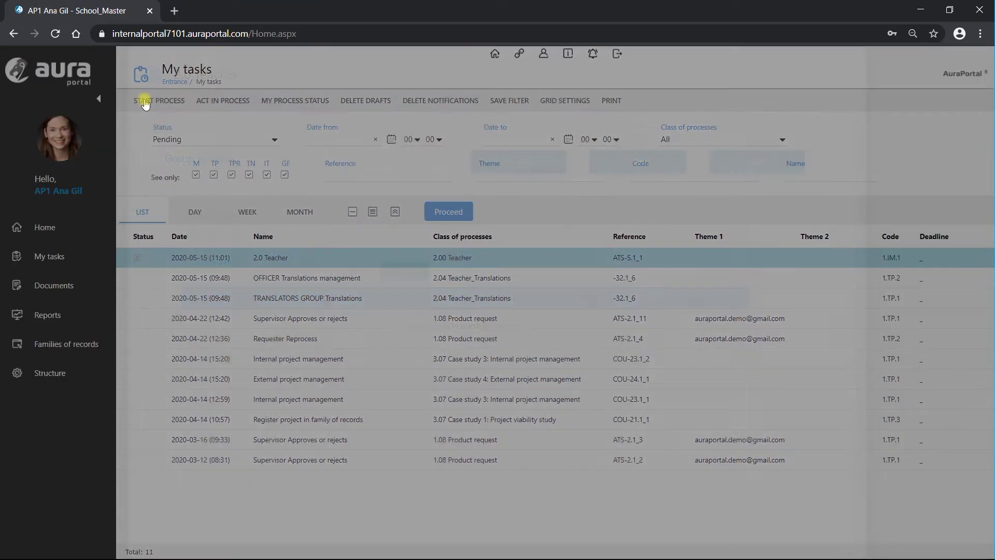
click(439, 217)
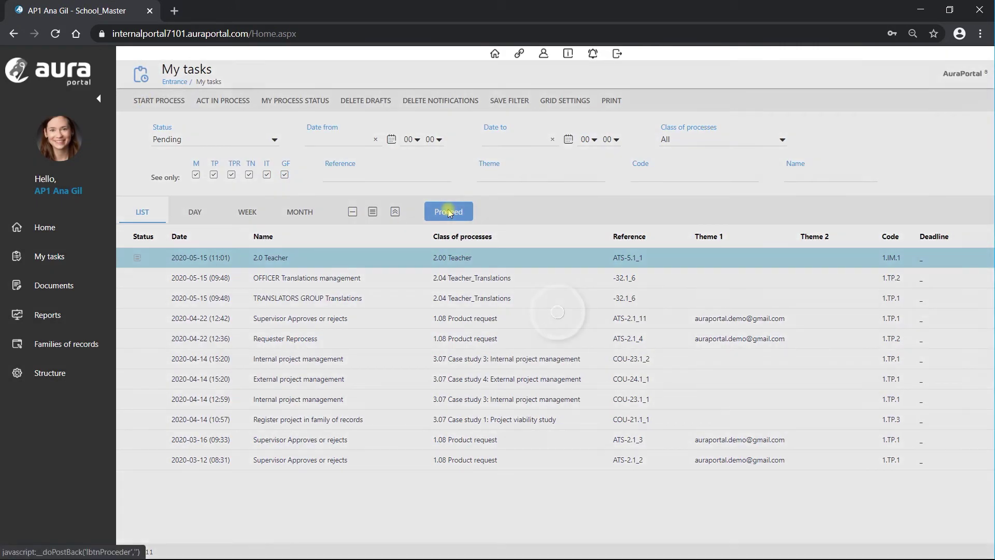
double_click(289, 259)
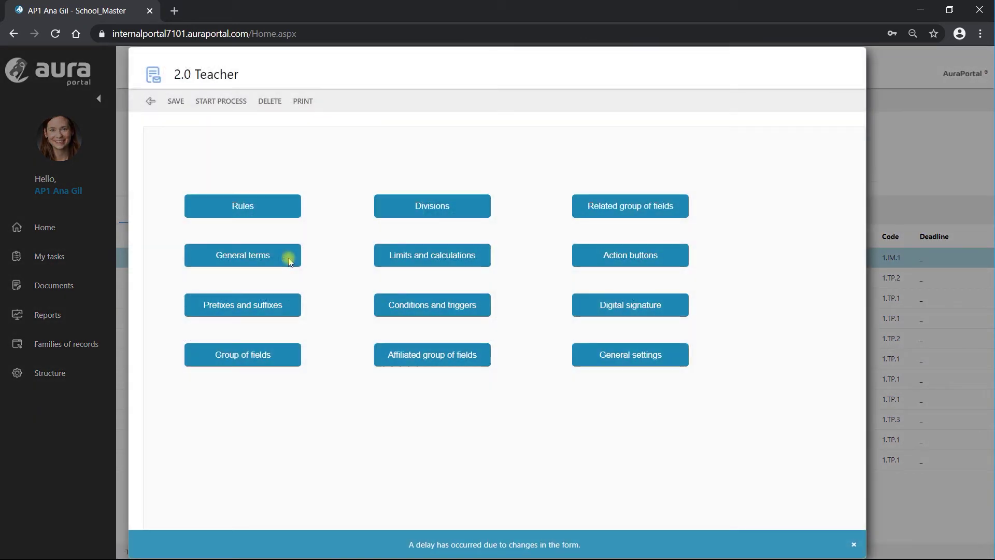
click(406, 259)
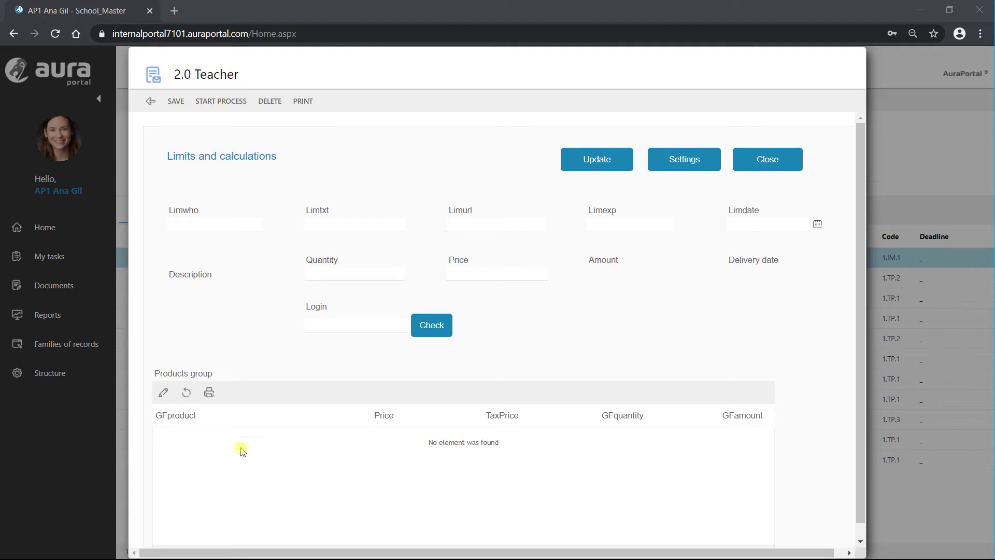
Edit the Products group, add a line for the Apple laptop with a GFquantity of 5, and save it
click(163, 393)
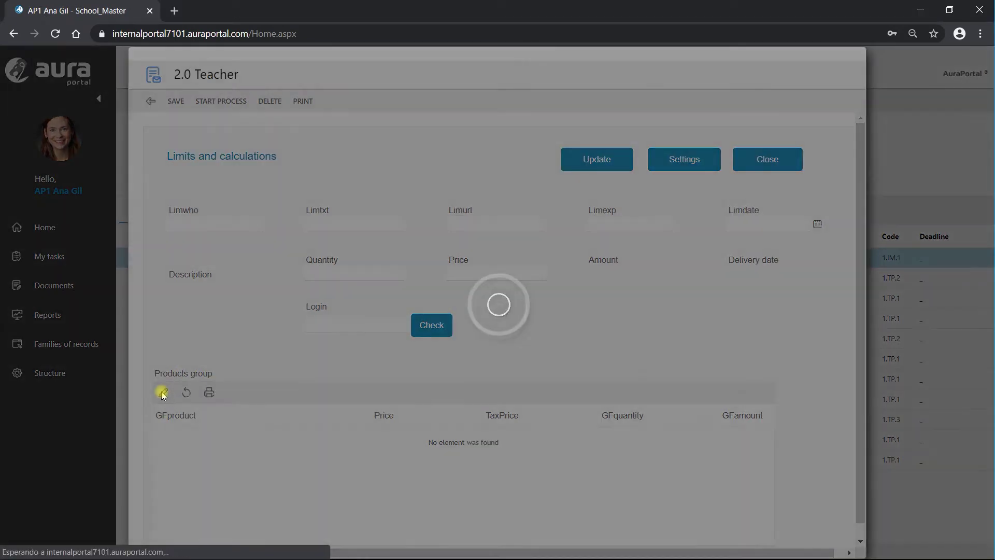
click(17, 130)
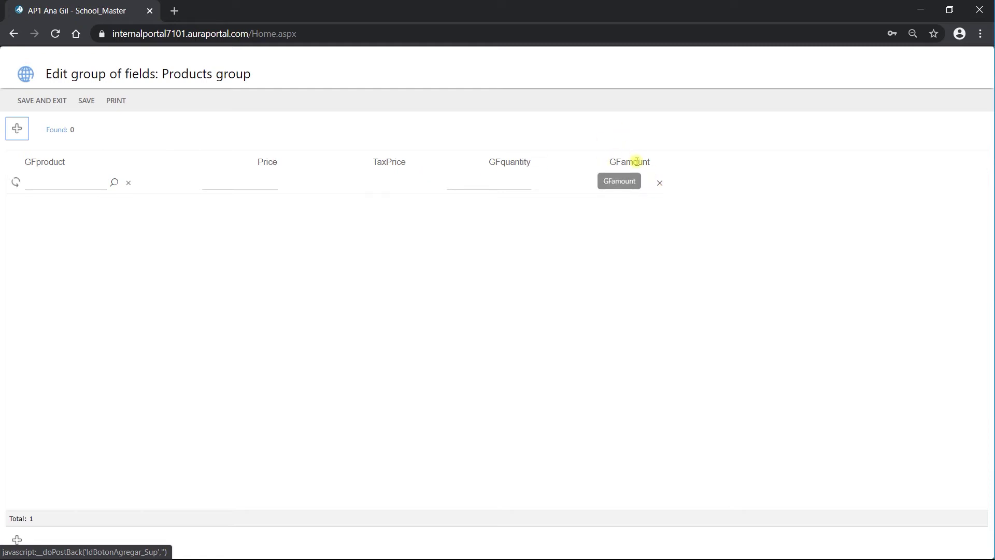
click(114, 183)
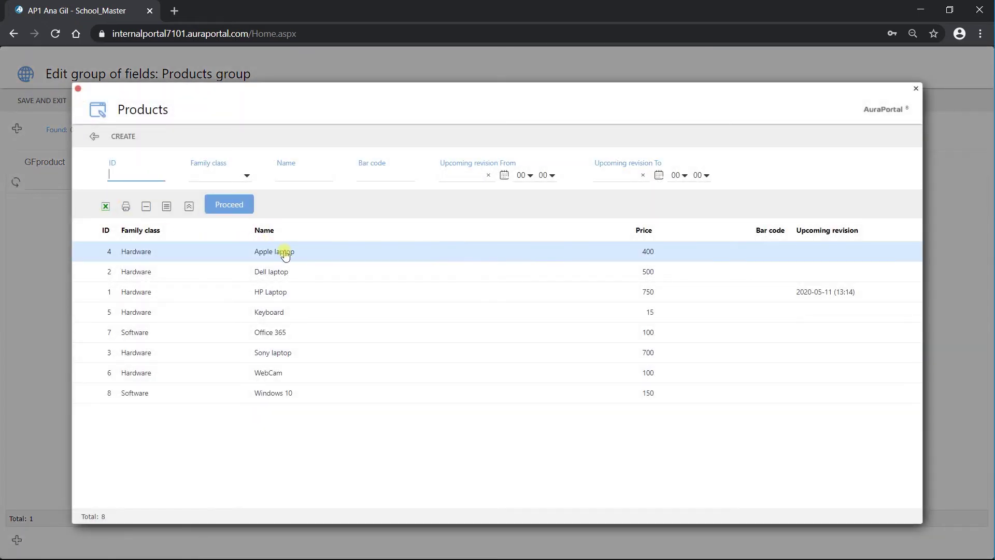
click(285, 253)
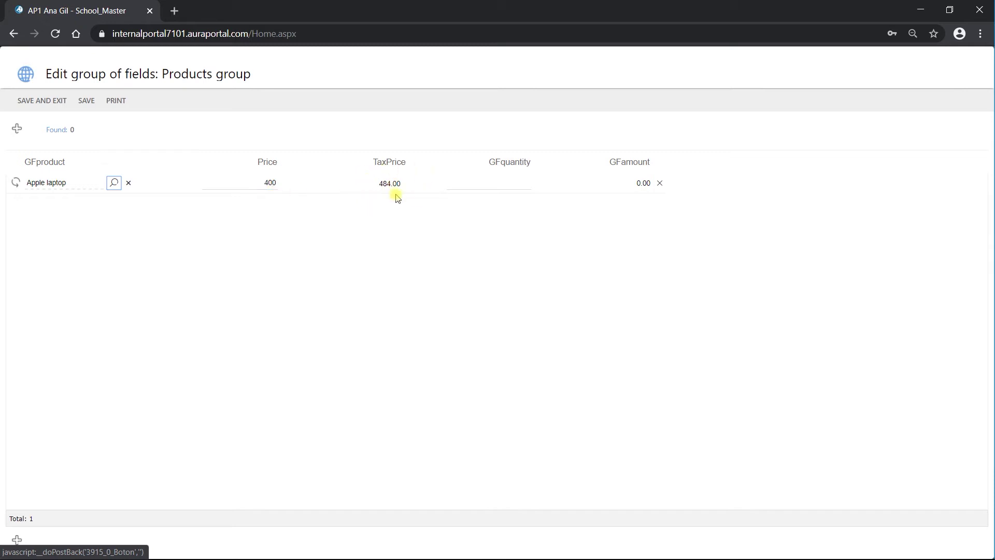
click(513, 185)
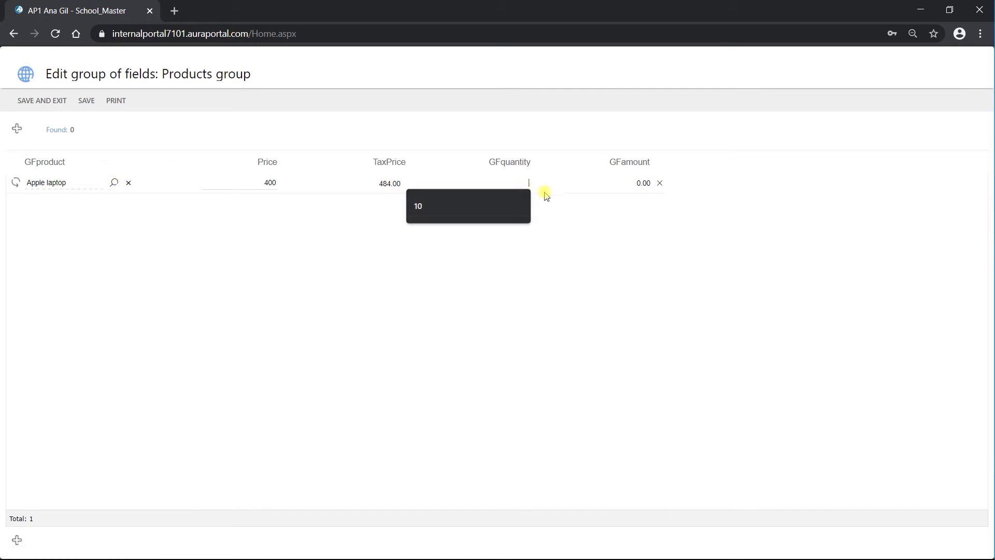
text(5)
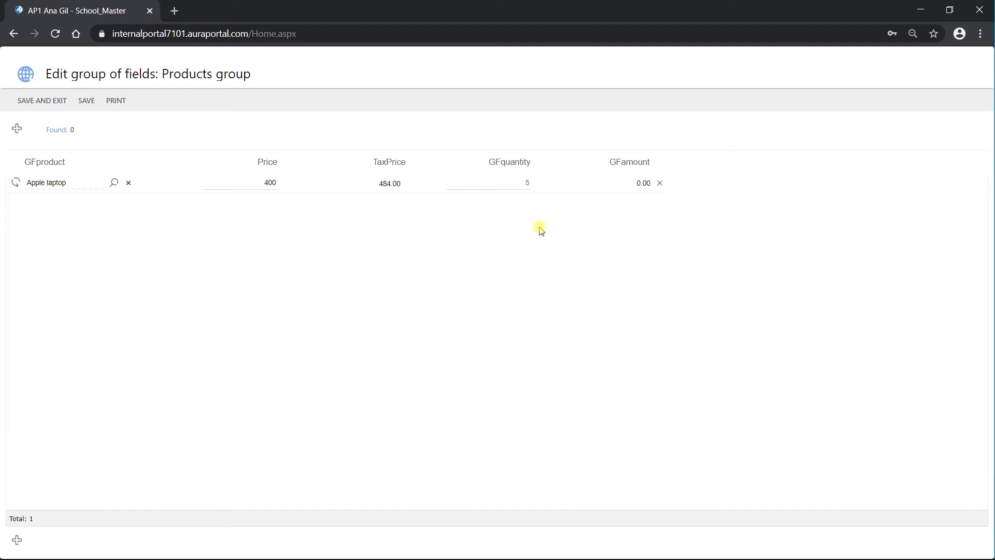
click(86, 106)
Add a second Products group line for the Sony laptop with a GFquantity of 3, and save it
click(17, 129)
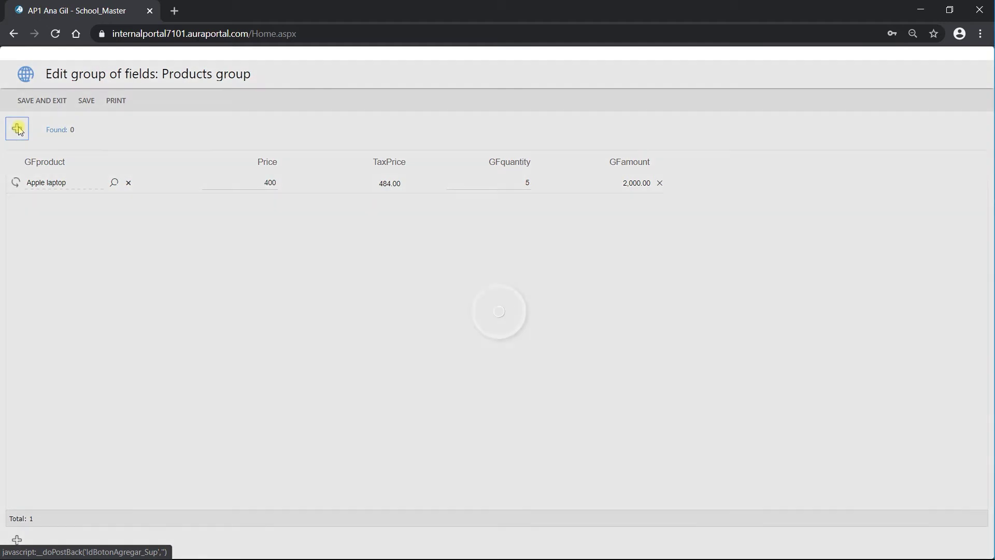
click(113, 203)
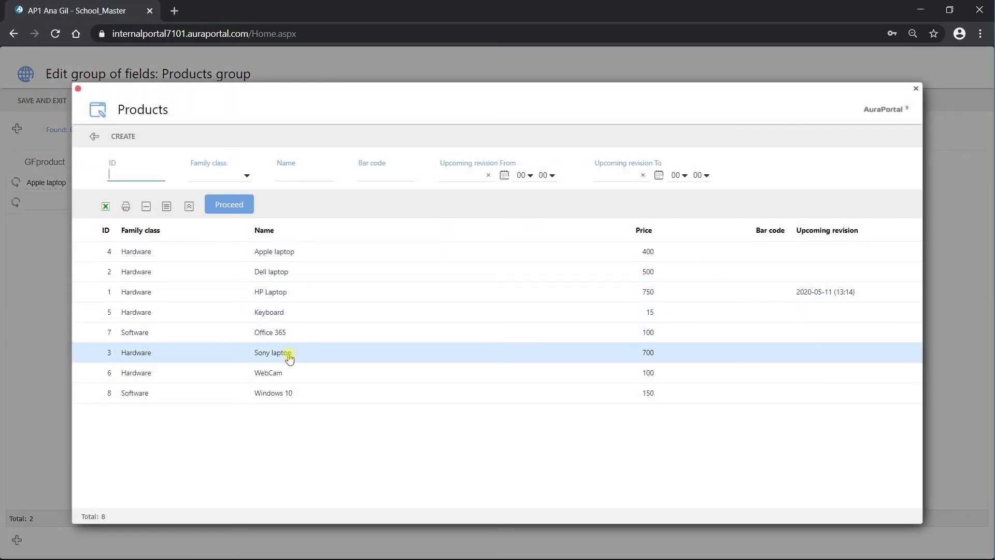
click(290, 356)
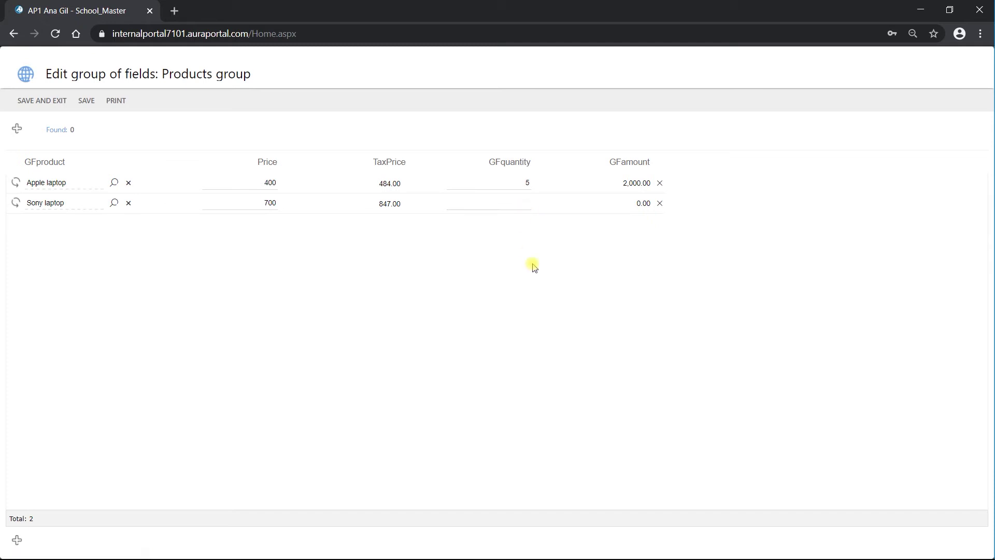
text(3)
click(93, 108)
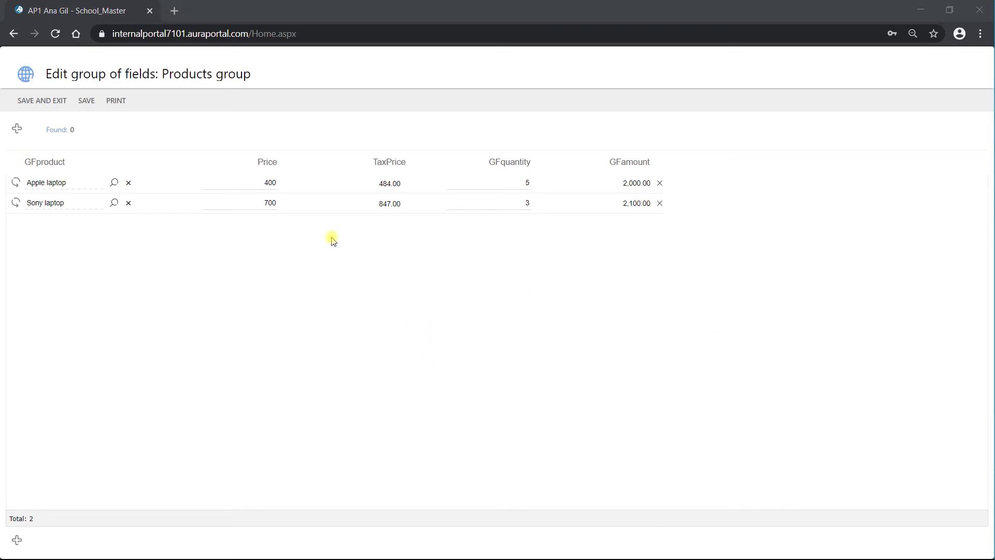
Set the Sony laptop line's Price to 400 and save the group
double_click(271, 203)
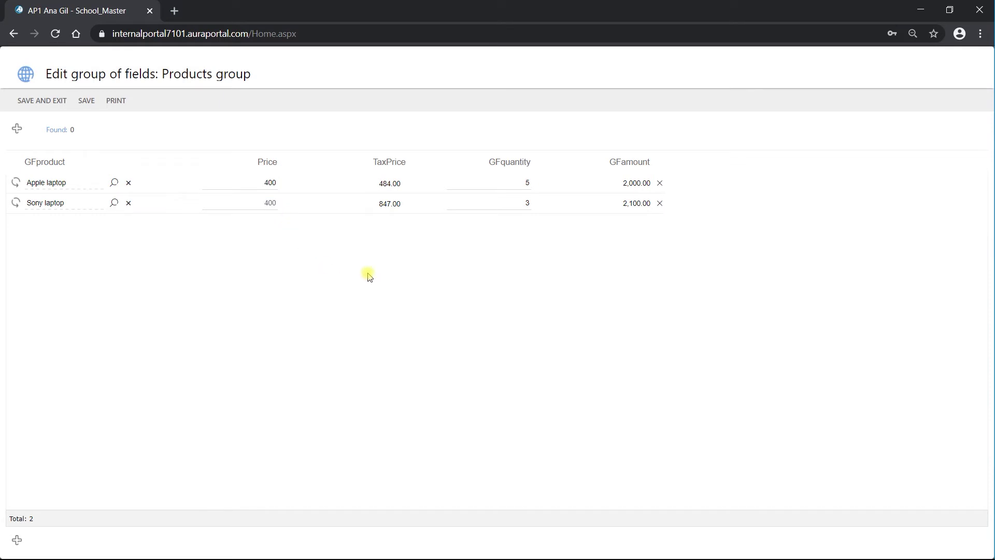
text(400)
click(500, 206)
key(shift+Tab)
click(298, 271)
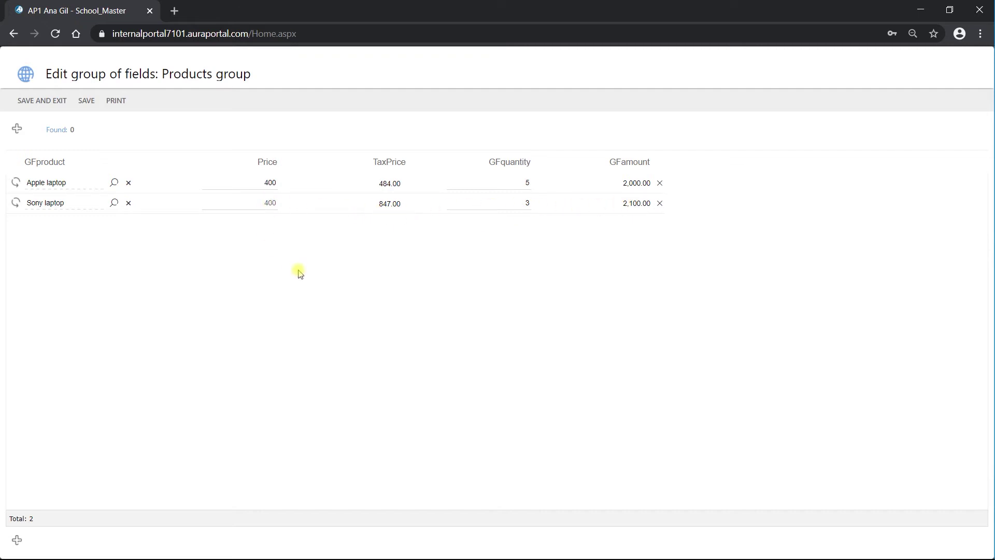
click(86, 102)
Set the Sony laptop line's GFquantity to 10, save, and return to the message form
double_click(527, 202)
click(86, 101)
click(50, 104)
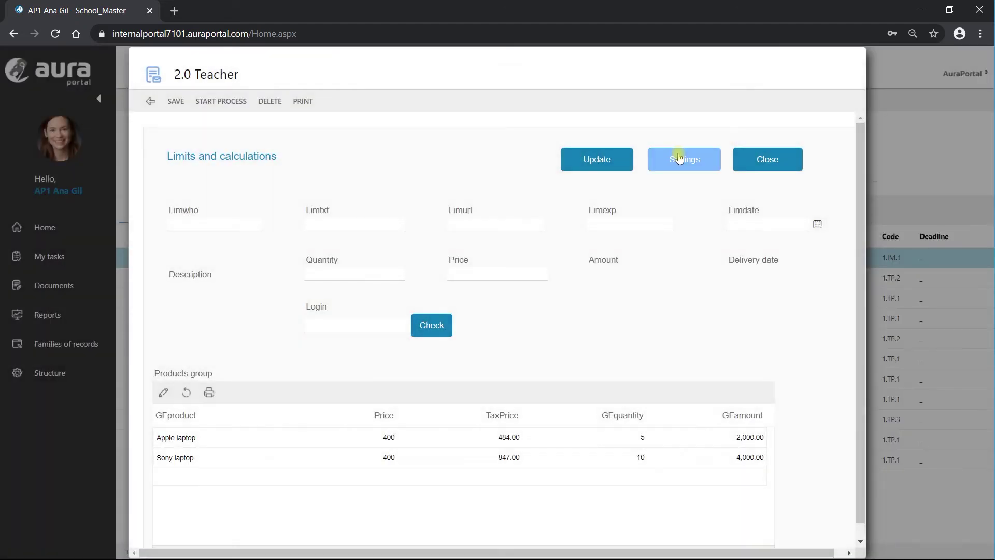
Open the form design at the Limits and calculations division and open the Products group configuration
click(679, 157)
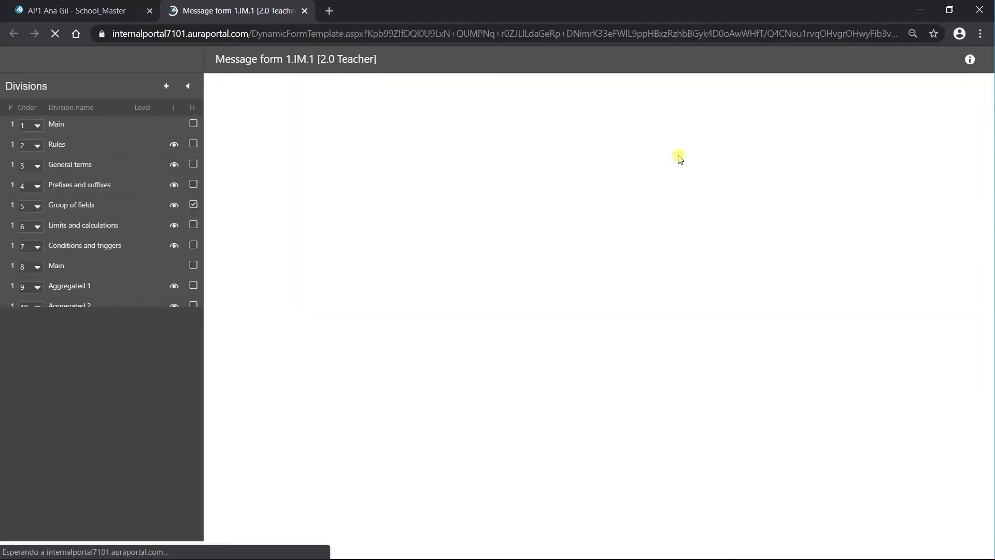
click(183, 224)
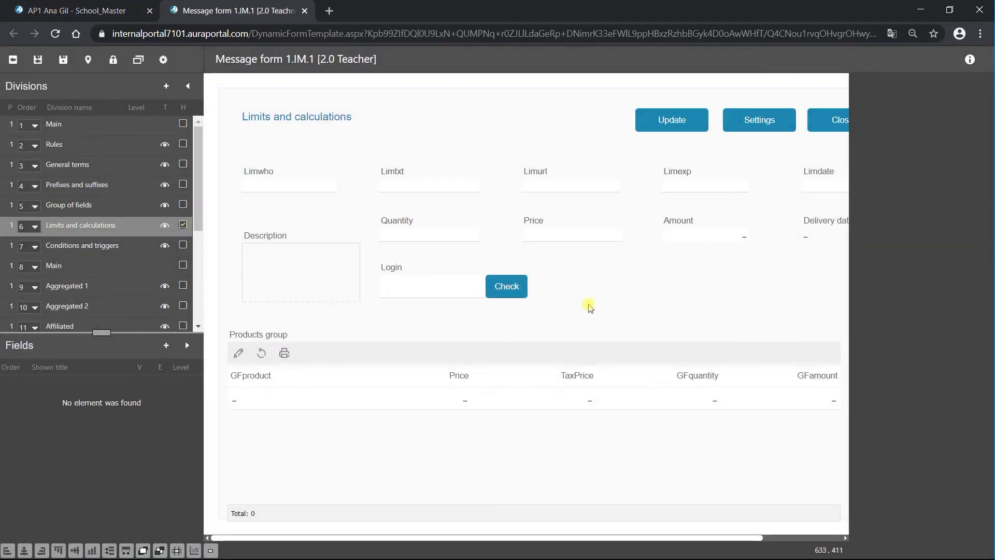
click(325, 351)
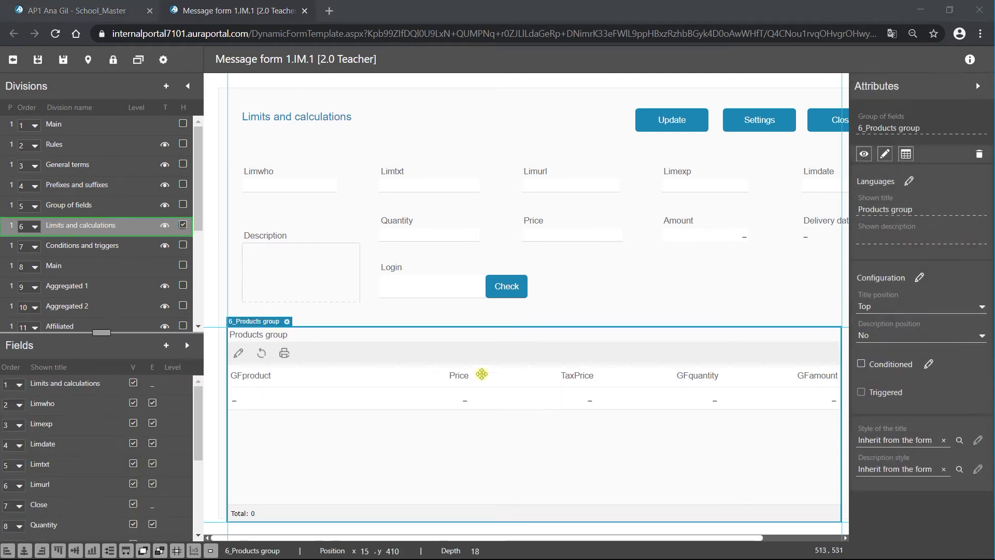
click(287, 324)
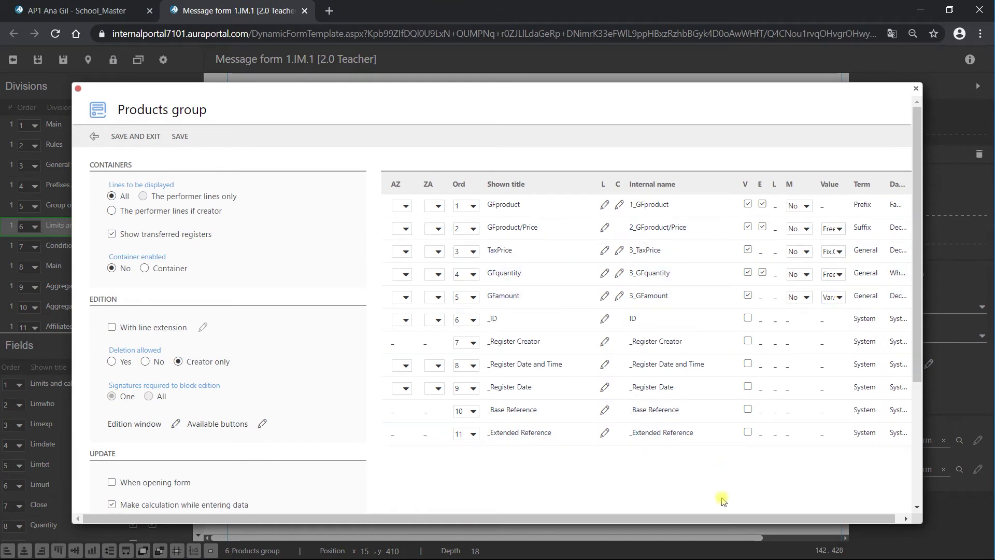
Check the TaxPrice value type, keeping Fix.Calc., and examine its formula before saving and closing it
drag(722, 517, 766, 517)
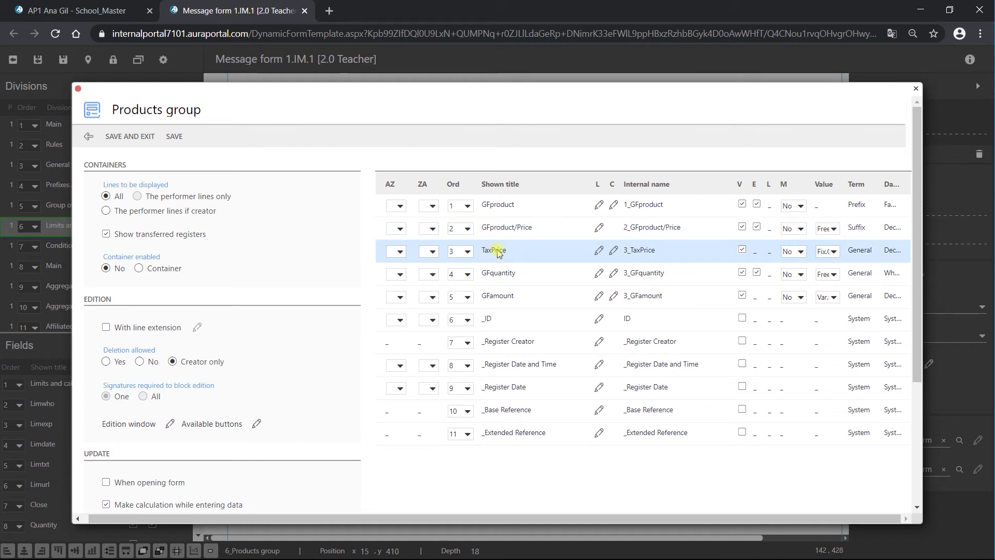
click(834, 252)
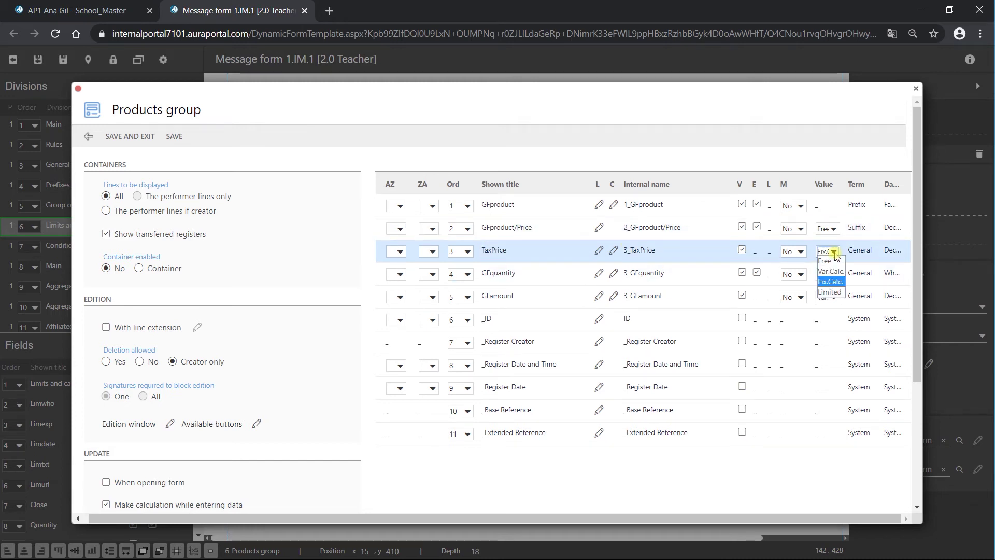
click(830, 282)
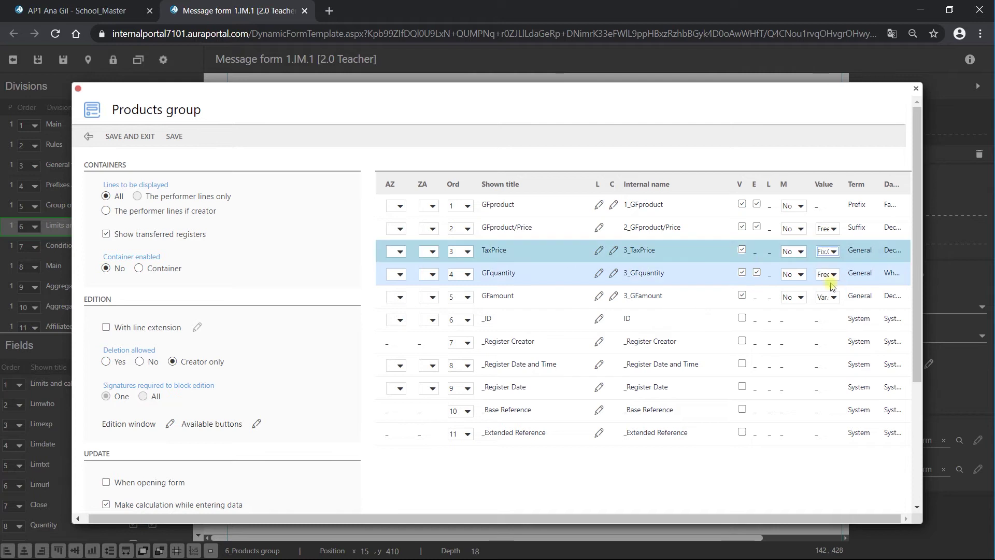
click(614, 250)
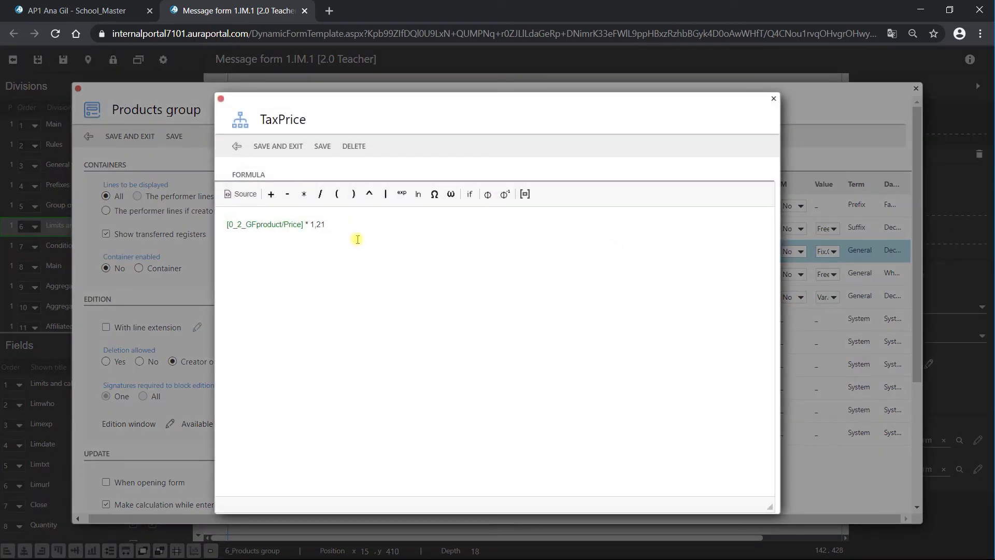
click(280, 148)
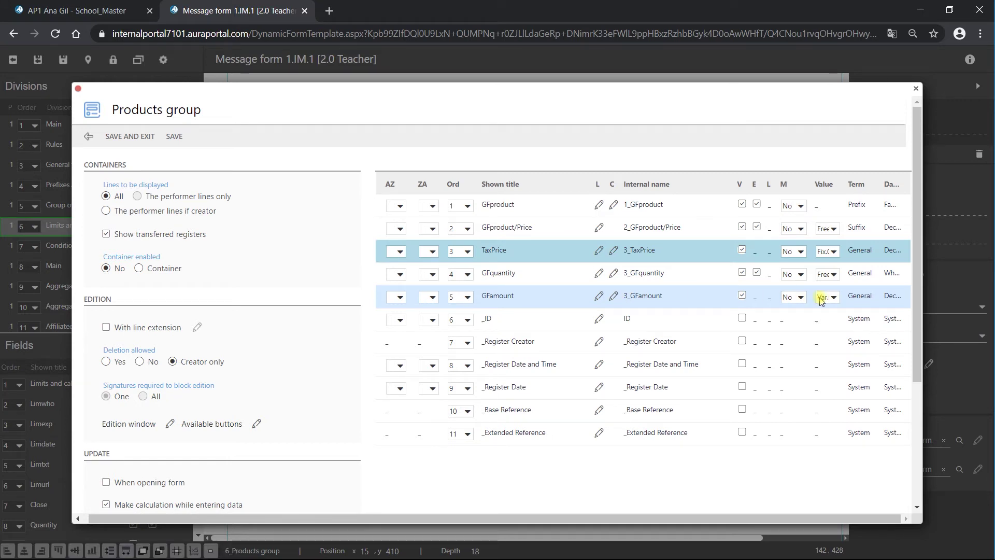
Examine the GFamount formula, then save and close the Products group configuration and the form design
click(612, 296)
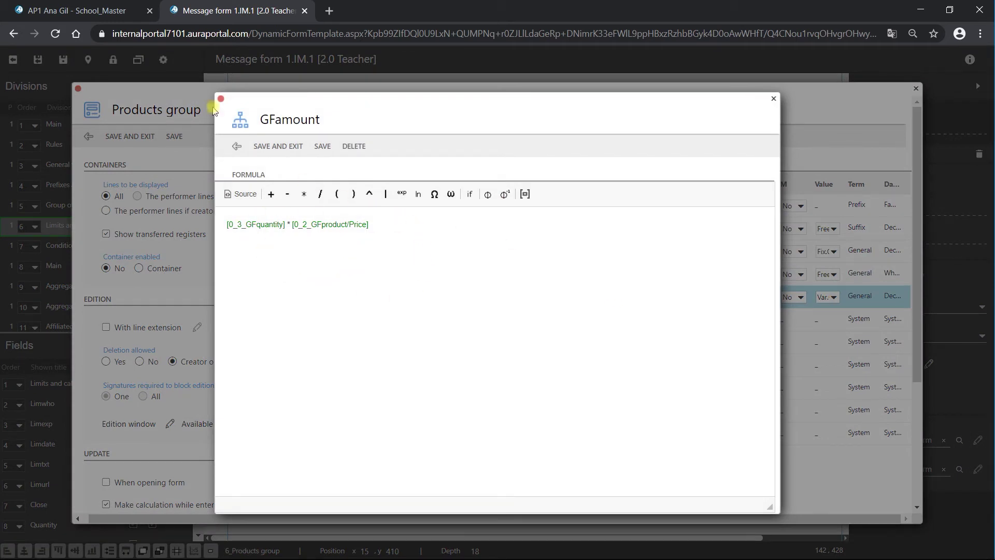
click(268, 150)
click(141, 135)
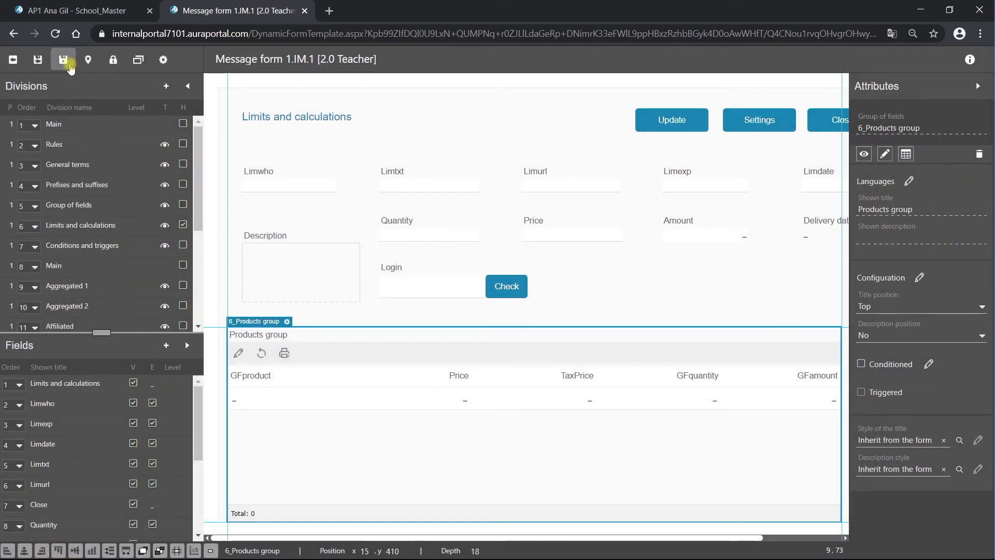
click(65, 63)
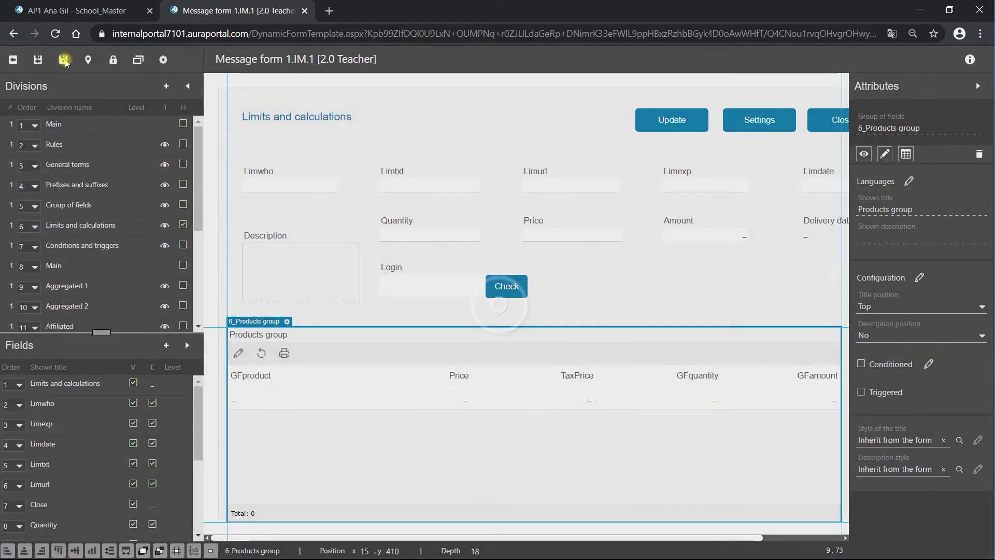
click(38, 60)
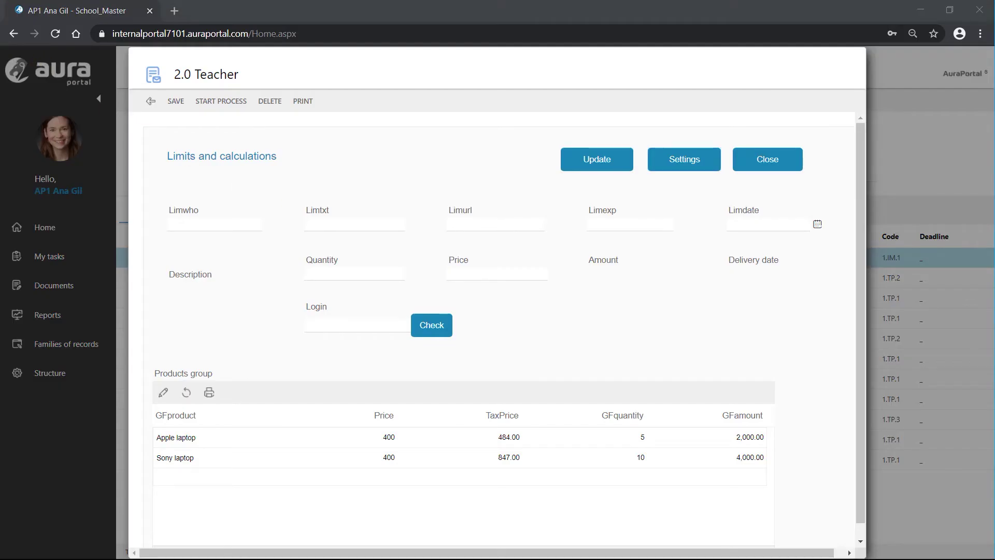
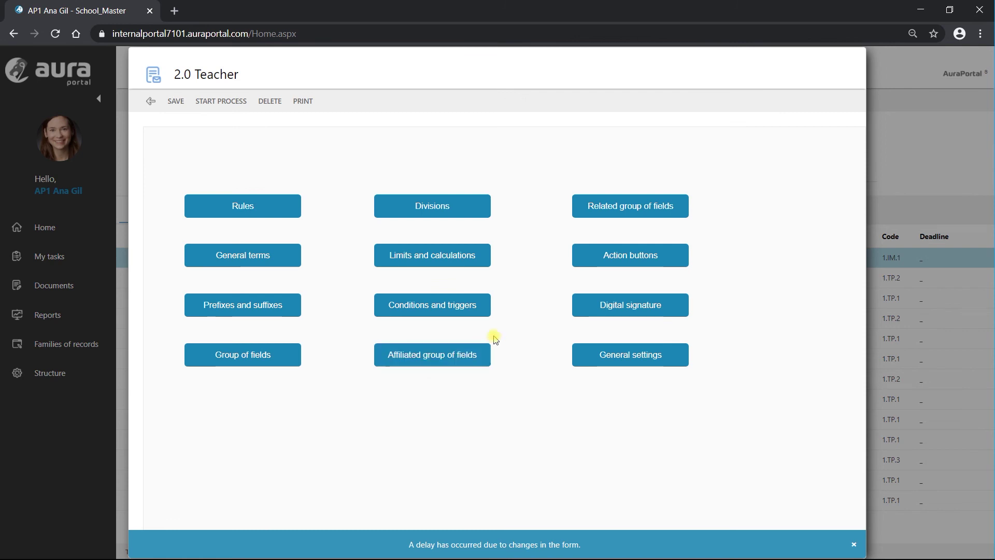
In the Related group of fields division, add an Invoices line with Invoice 1, the date 2020-05-05 and Aldi as Client1
click(614, 208)
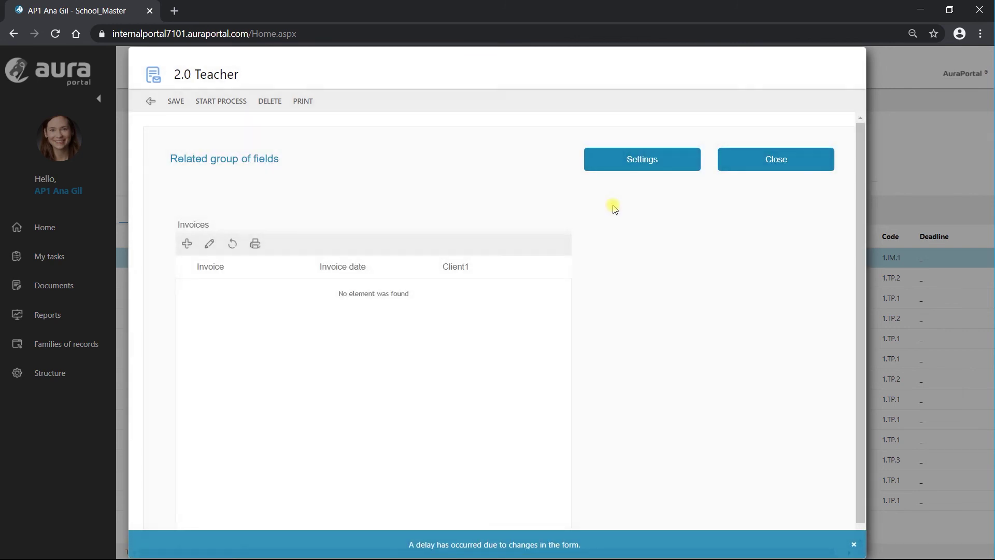
click(211, 244)
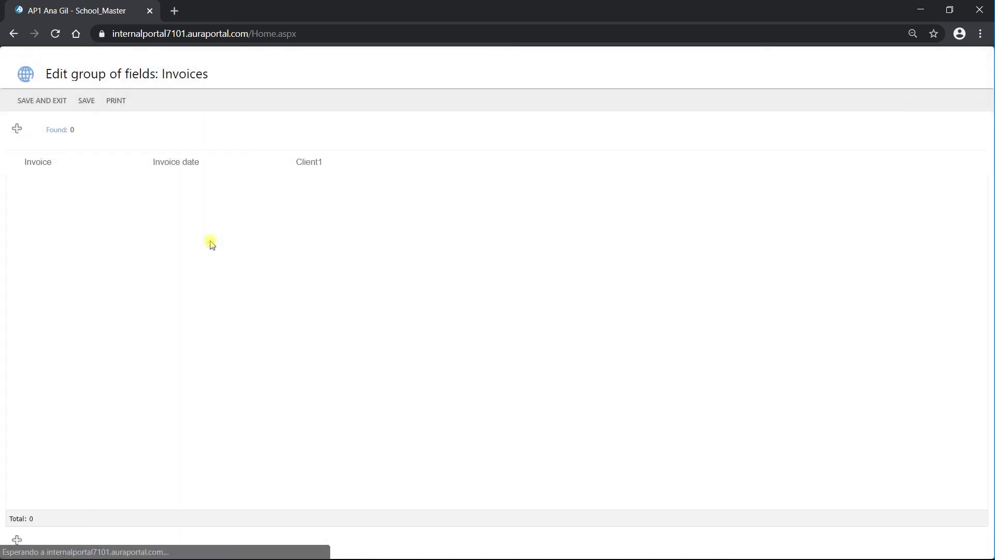
click(16, 128)
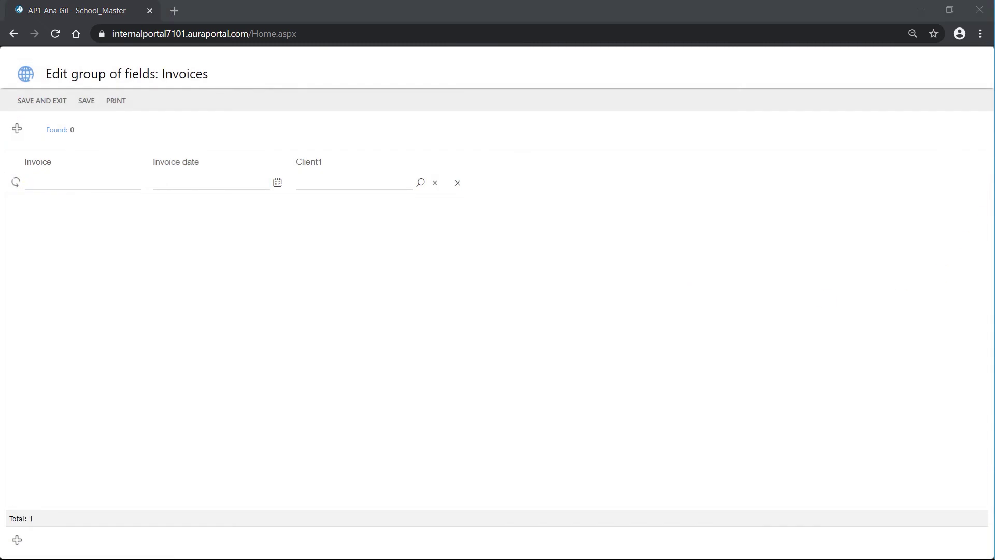
text(Invoice 1)
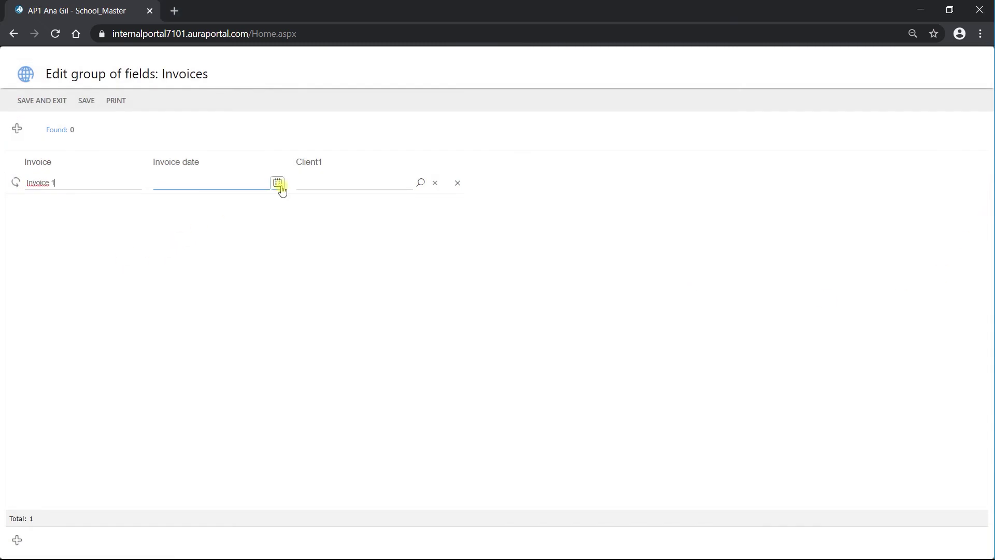
click(278, 184)
click(331, 233)
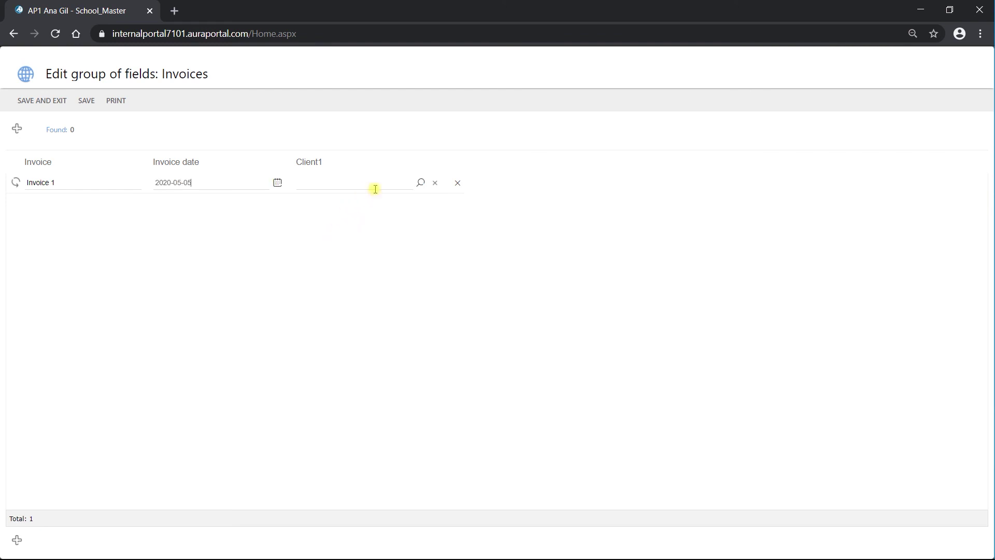
click(420, 182)
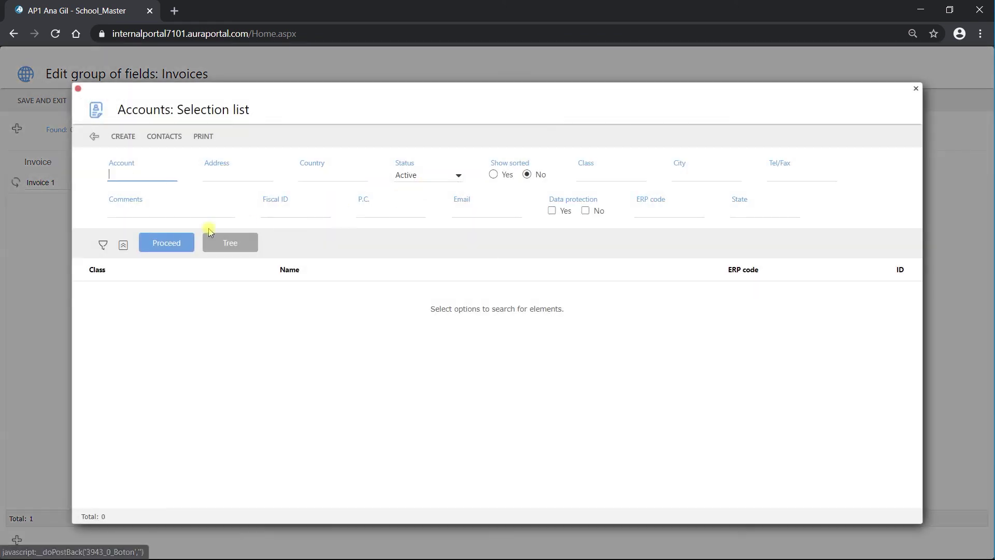
click(164, 243)
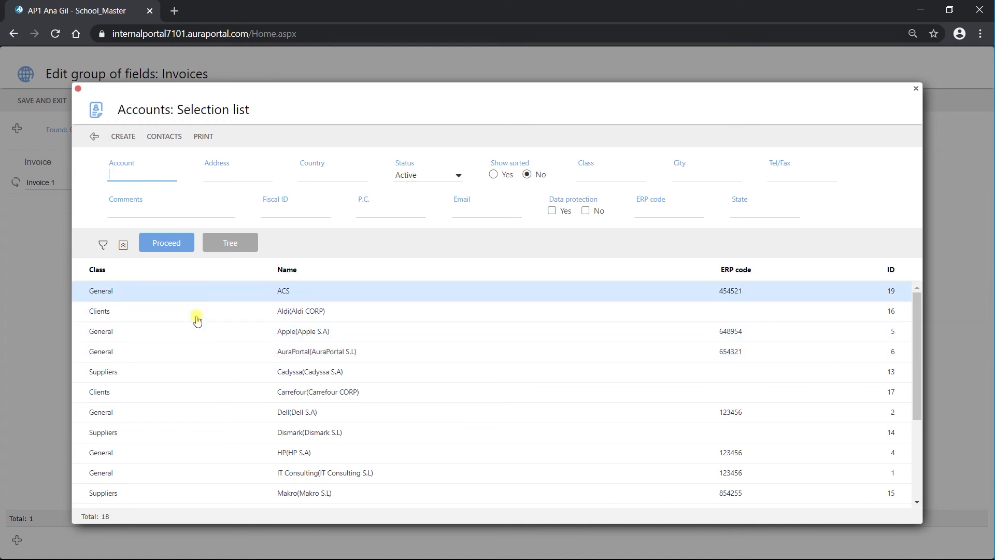
click(232, 309)
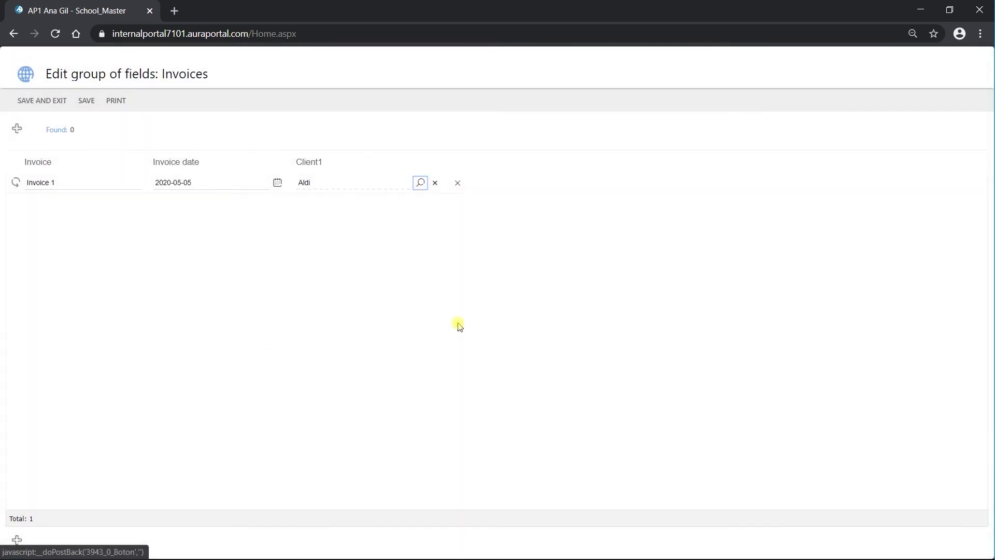
Add a second Invoices line with Invoice 2, the date 2020-05-04 and Makro as Client1
click(18, 128)
click(49, 205)
text(Invoice )
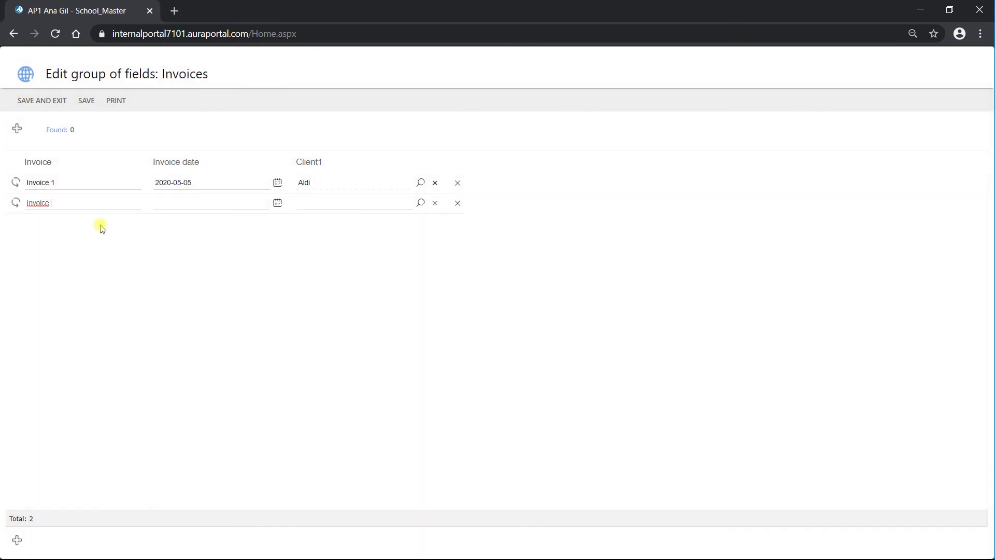
text(2)
click(277, 202)
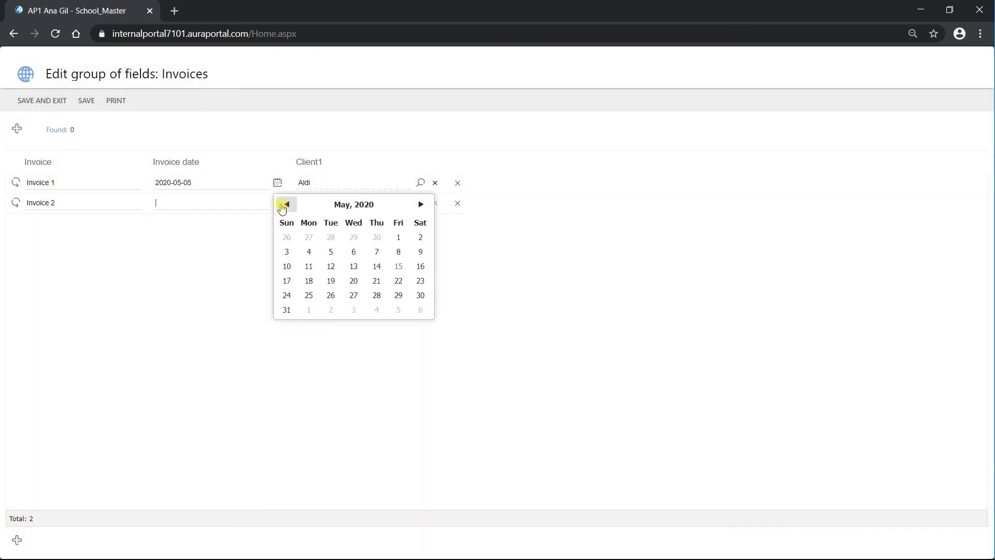
click(308, 252)
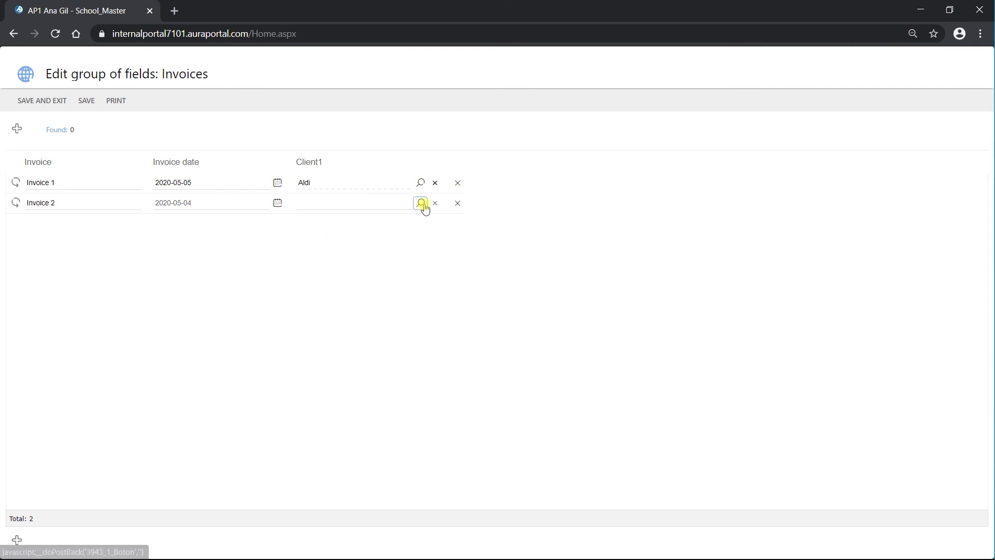
click(421, 203)
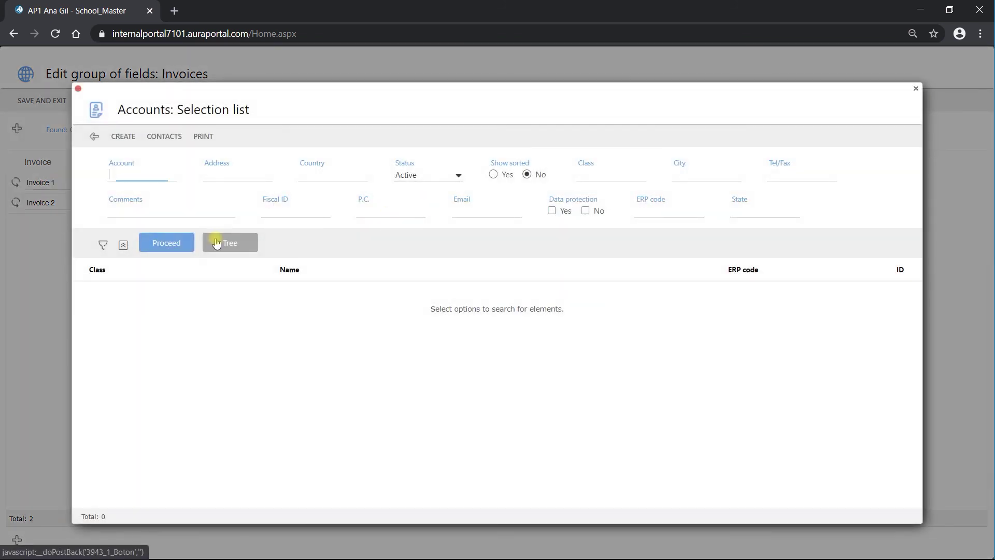
click(161, 244)
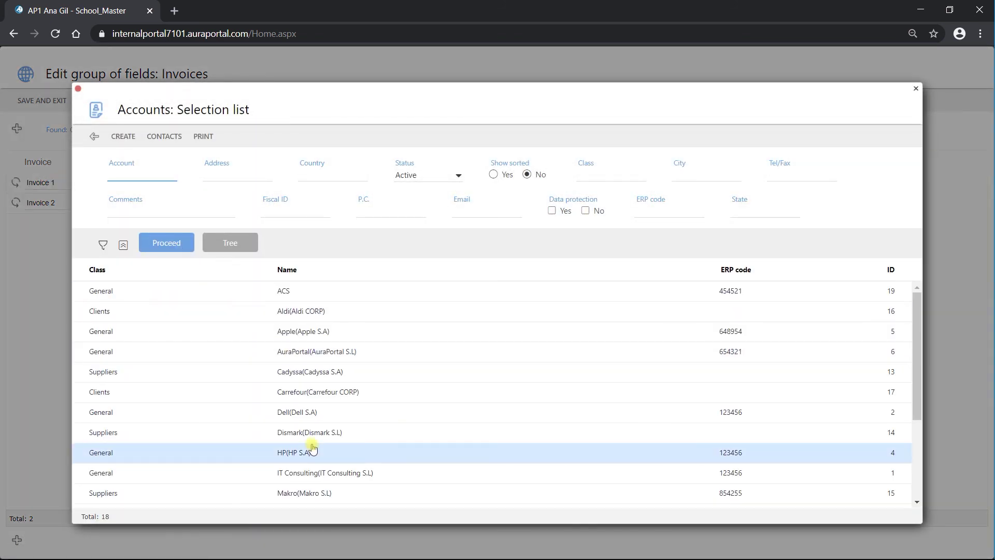
scroll(313, 443, down, 2)
click(322, 364)
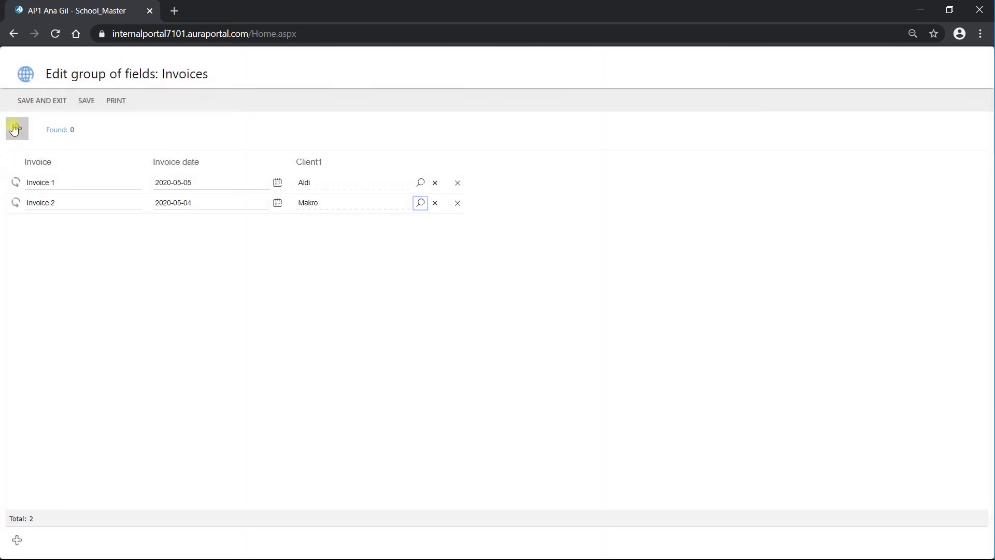
Add a third Invoices line with Invoice 3, the date 2020-05-10 and Carrefour as Client1, and save and exit the group
click(17, 129)
click(59, 226)
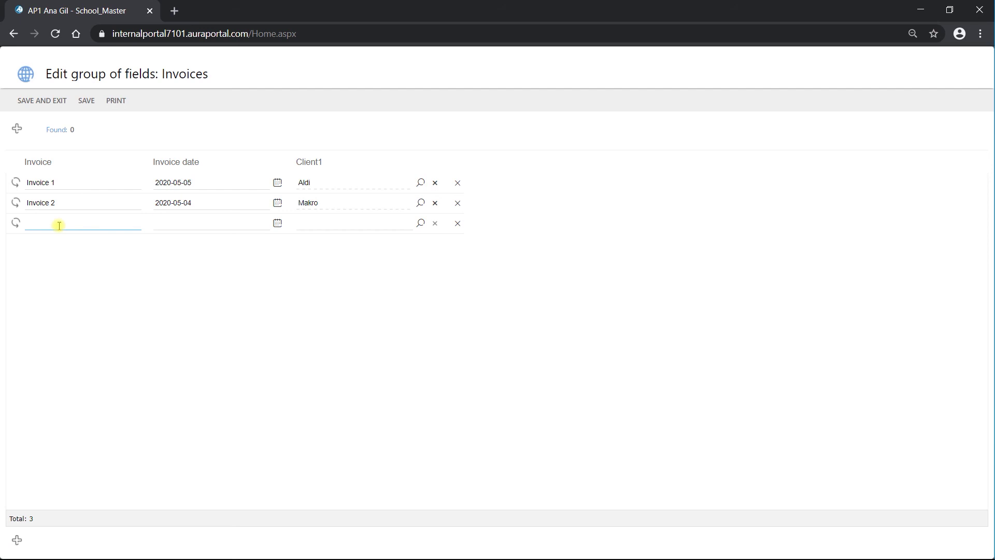
click(153, 342)
text(3)
click(277, 223)
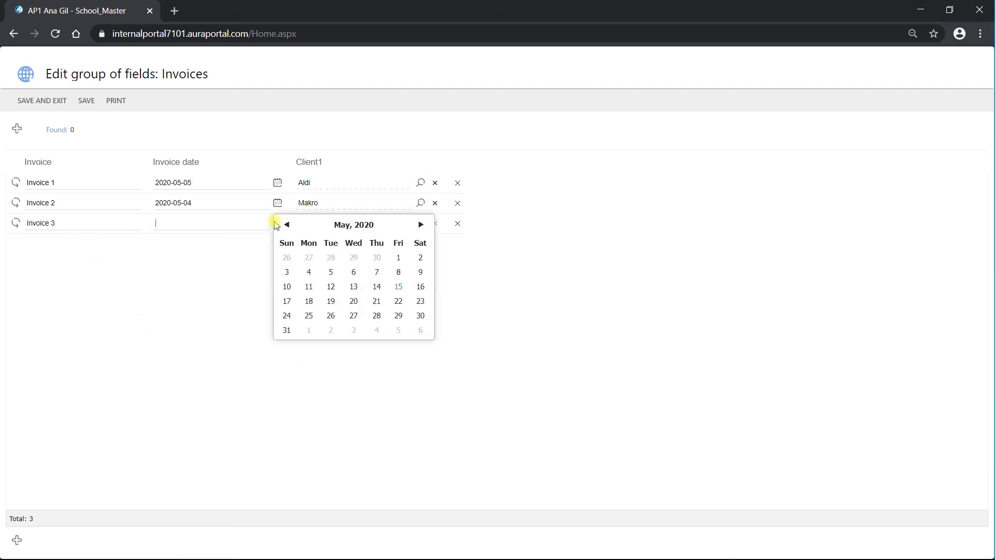
click(286, 286)
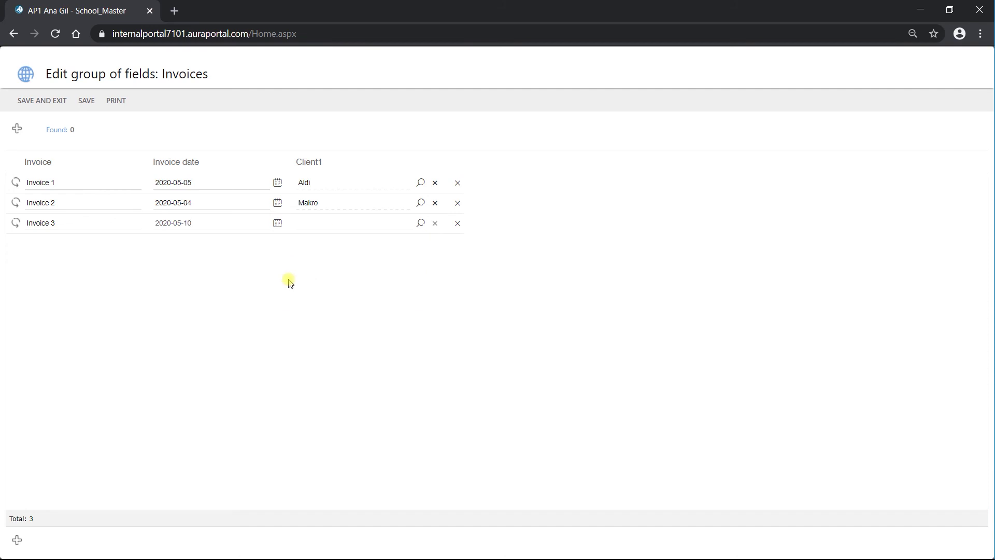
click(418, 225)
click(164, 242)
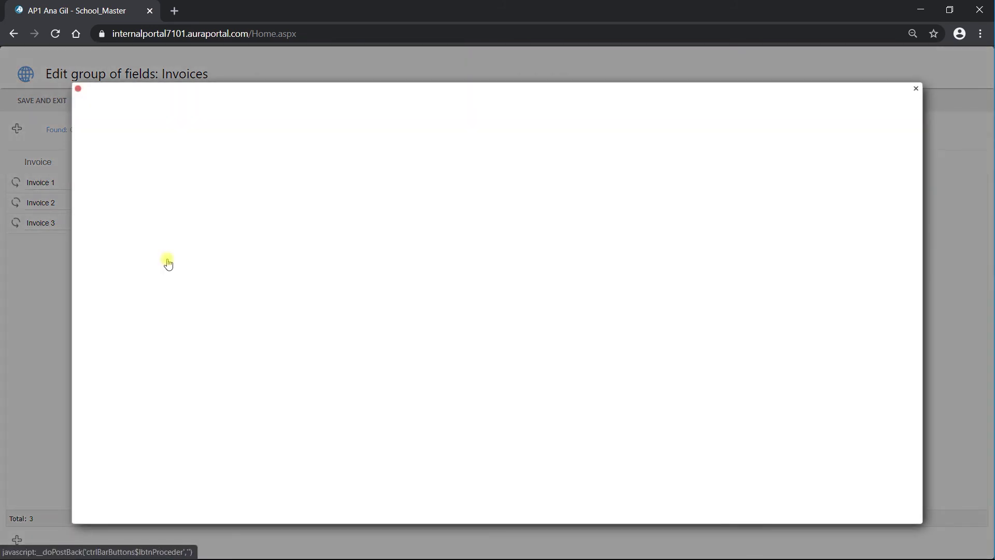
click(290, 392)
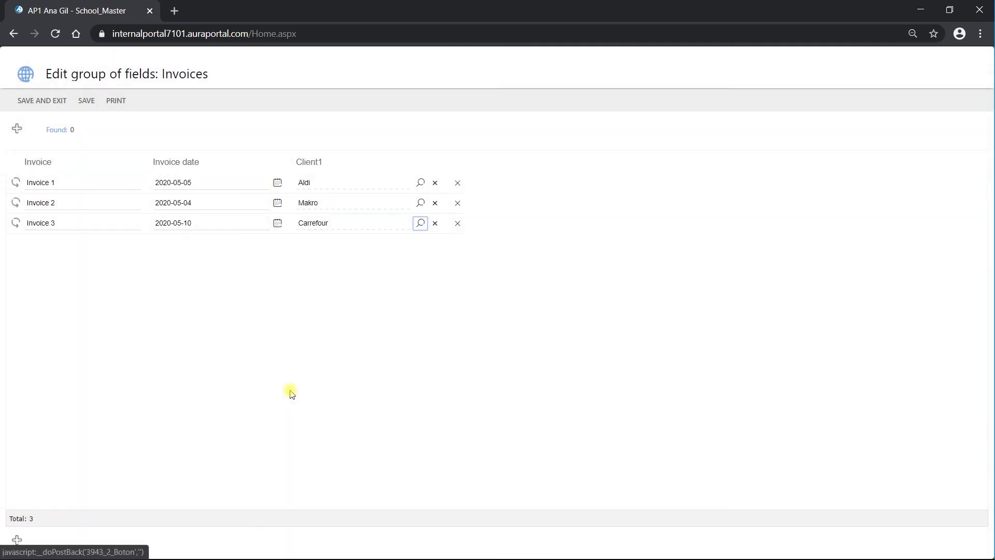
click(57, 102)
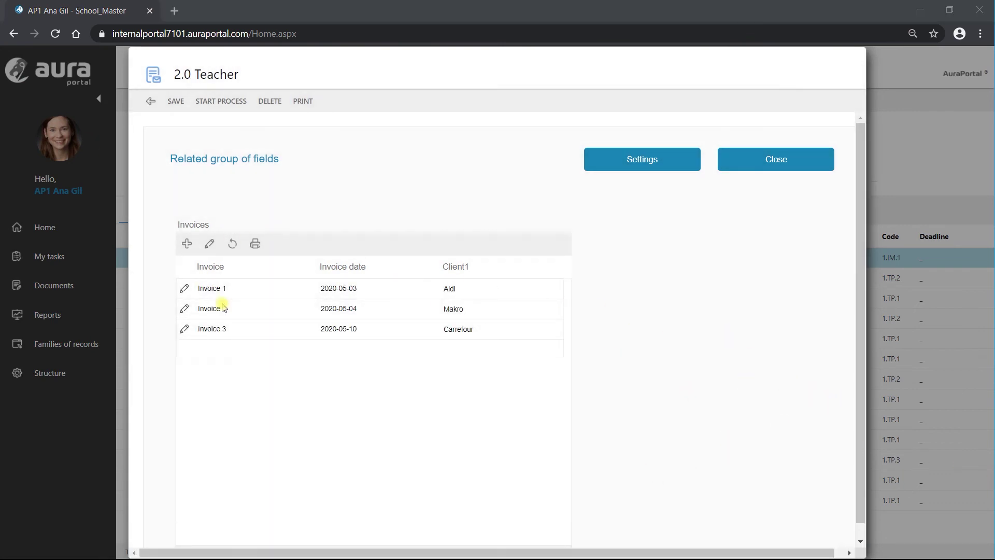
In the extension of Invoice 1, add a Delivery notes line with Delivery note 1 and the date 2020-05-04
click(184, 289)
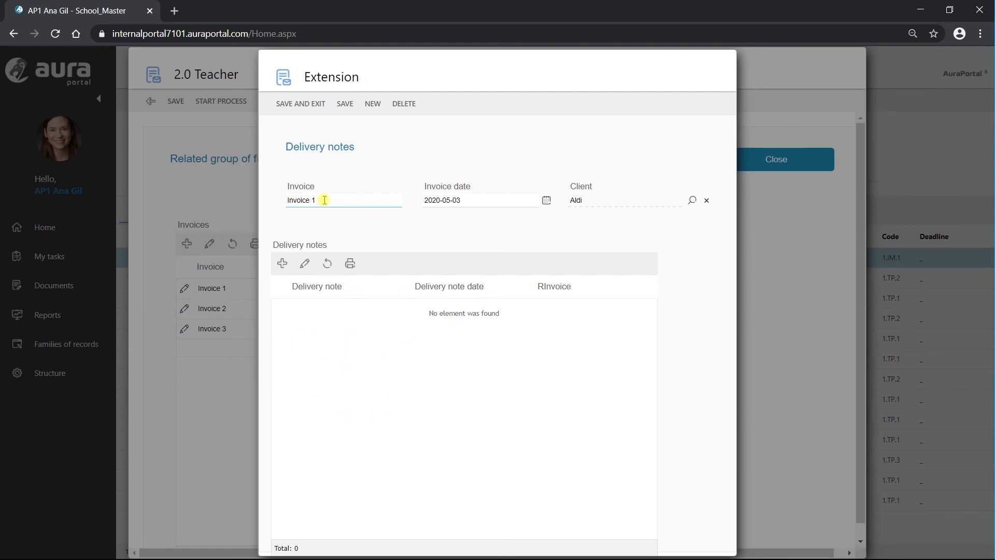
click(304, 263)
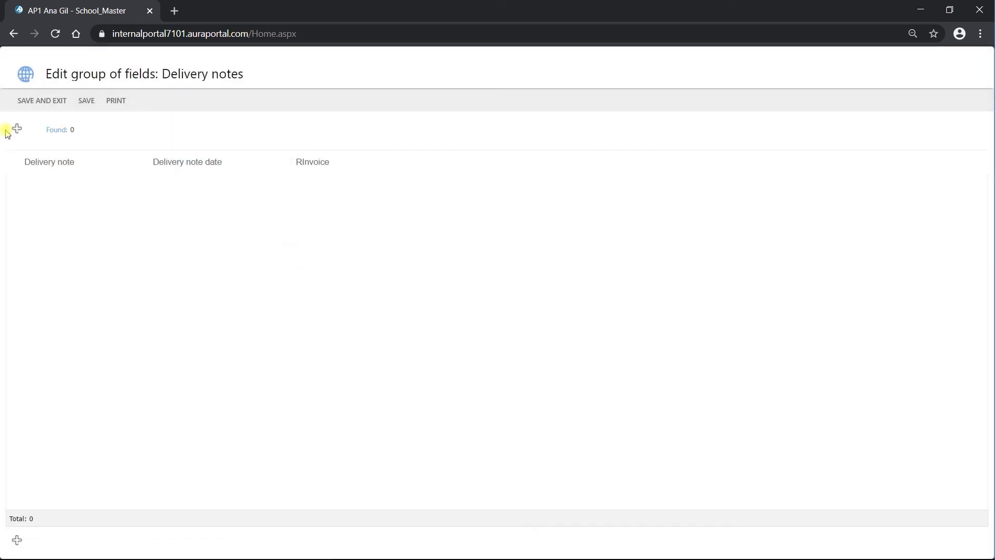
click(16, 130)
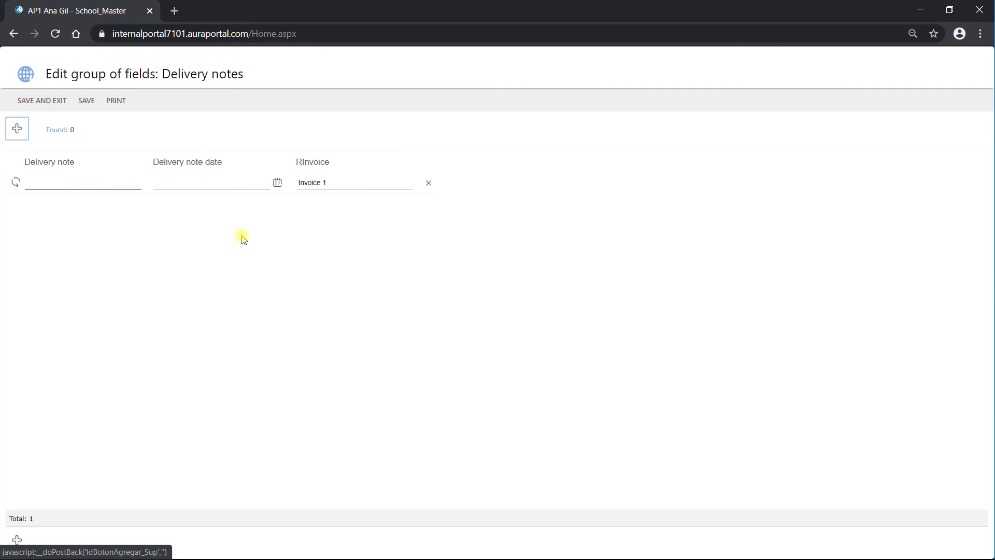
text(Delivery note)
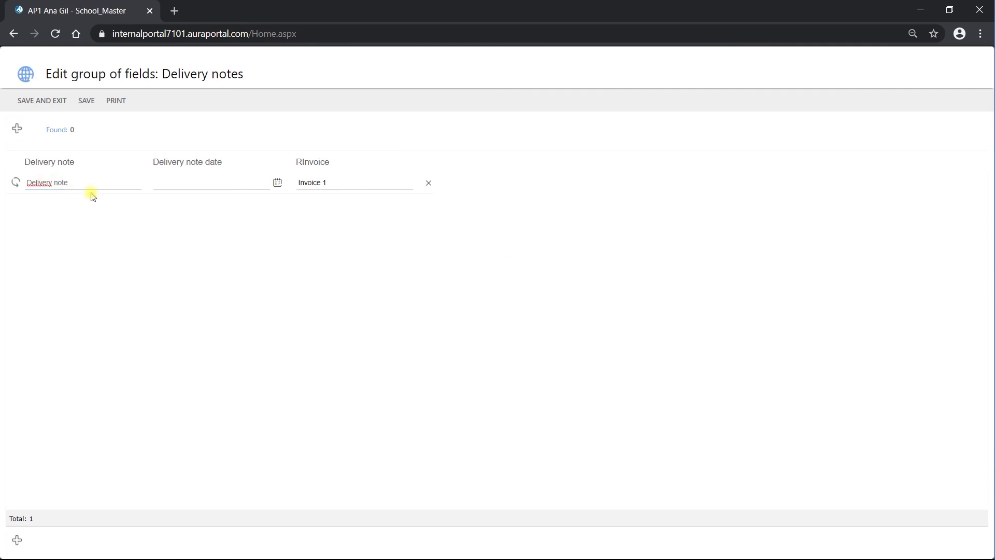
click(226, 179)
click(276, 183)
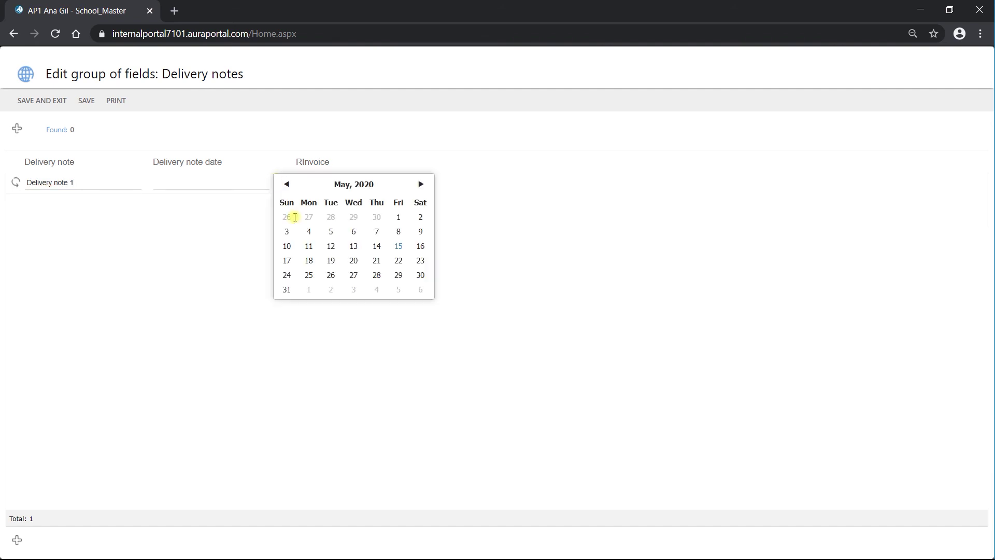
click(309, 231)
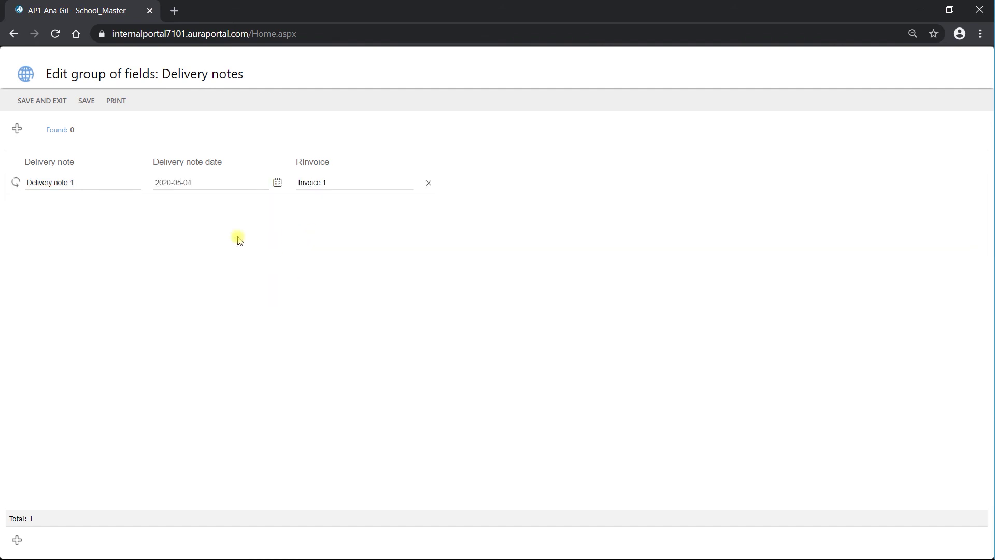
Add a second line with Delivery note 2 and the date 2020-05-12, and save and exit the Delivery notes group
click(17, 130)
click(45, 202)
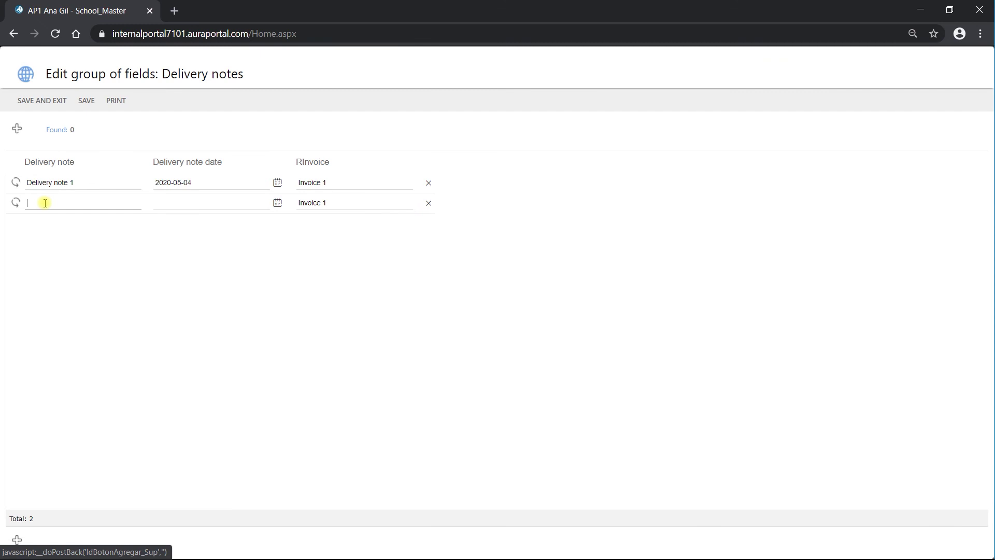
text(Delivery note)
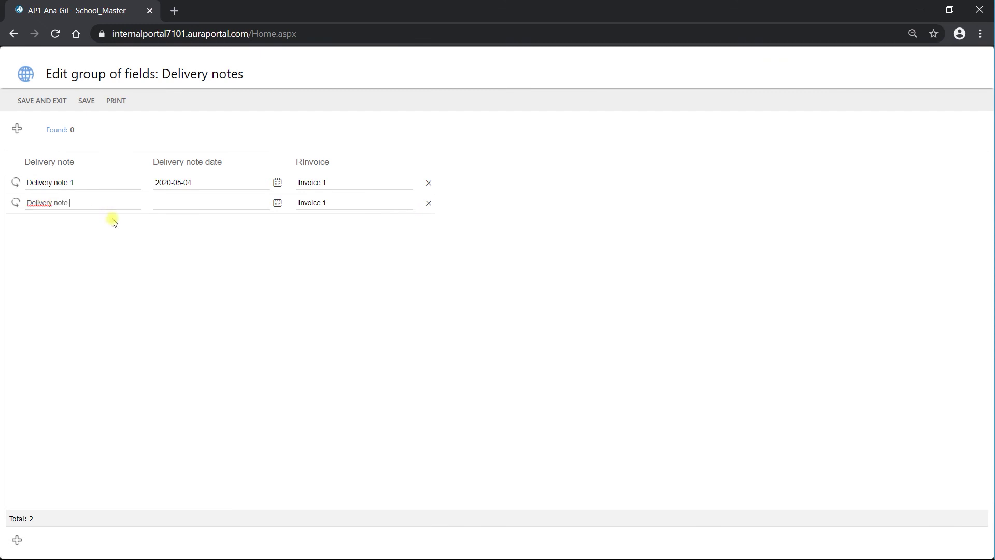
text( 2)
click(277, 202)
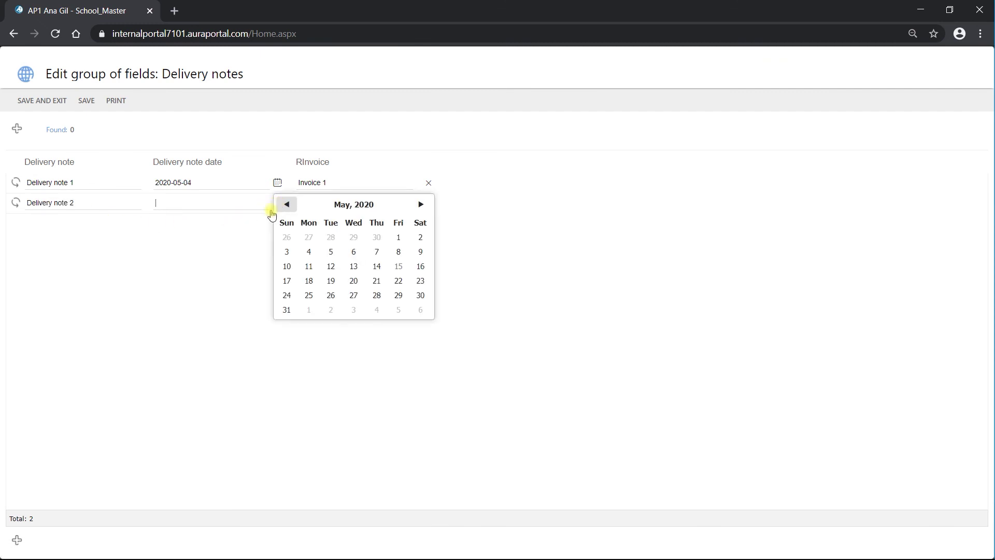
click(331, 266)
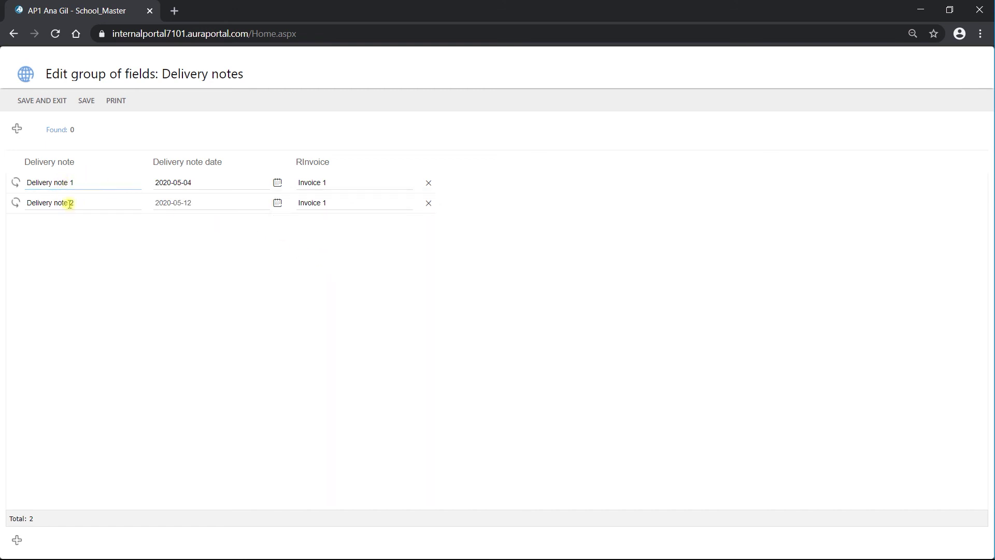
click(323, 186)
click(316, 197)
click(51, 100)
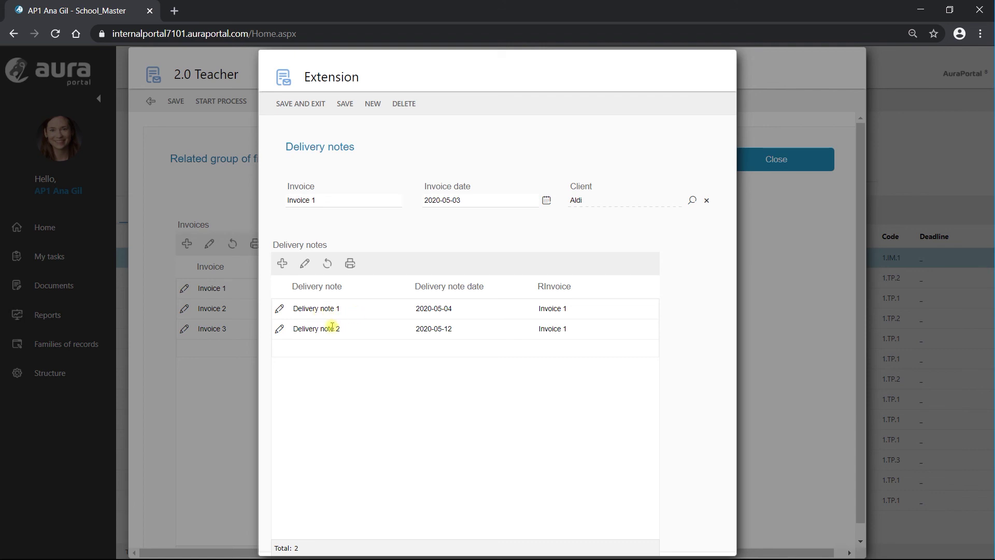
In the extension of Delivery note 1, add an Orders line with Order 1 and the date 2020-05-10
click(279, 311)
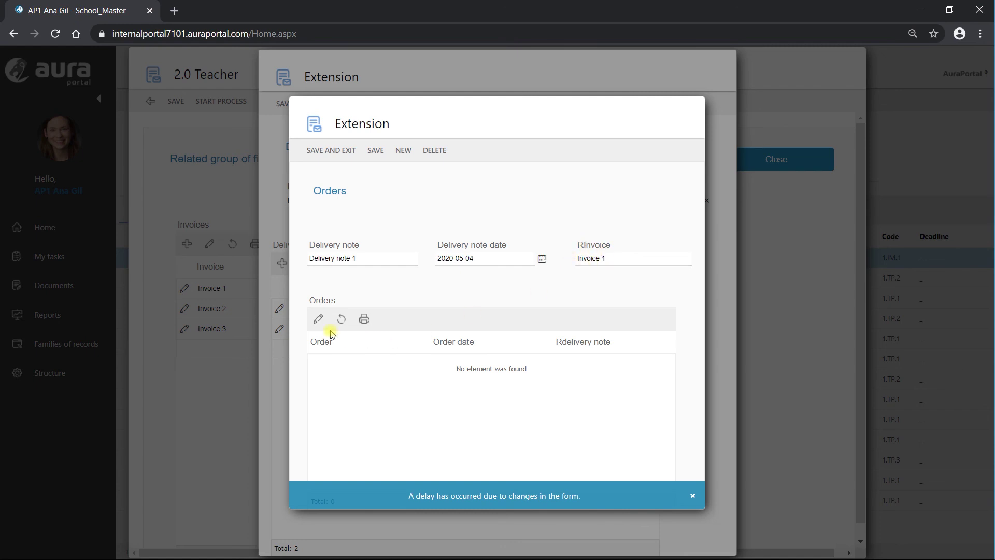
click(318, 319)
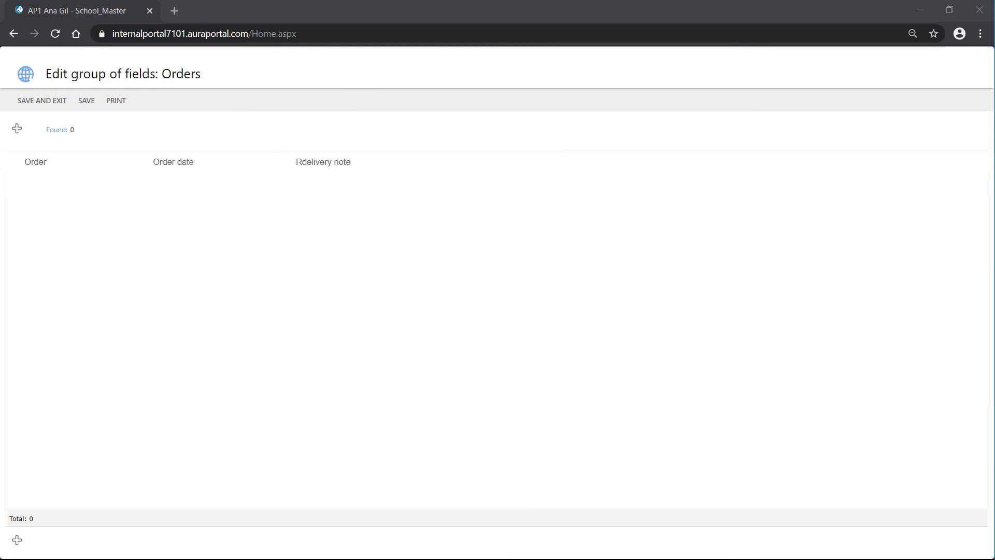
click(17, 128)
click(53, 182)
text(Order 1)
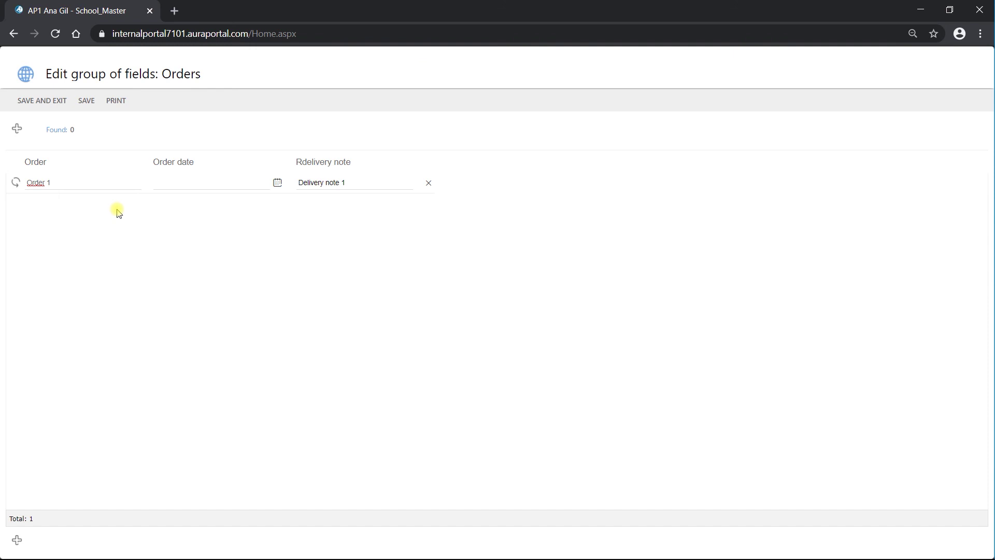
click(277, 183)
click(286, 244)
Add a second Orders line with Order 2 and the date 2020-05-07, and save and exit the group
click(19, 131)
click(39, 203)
text(Order)
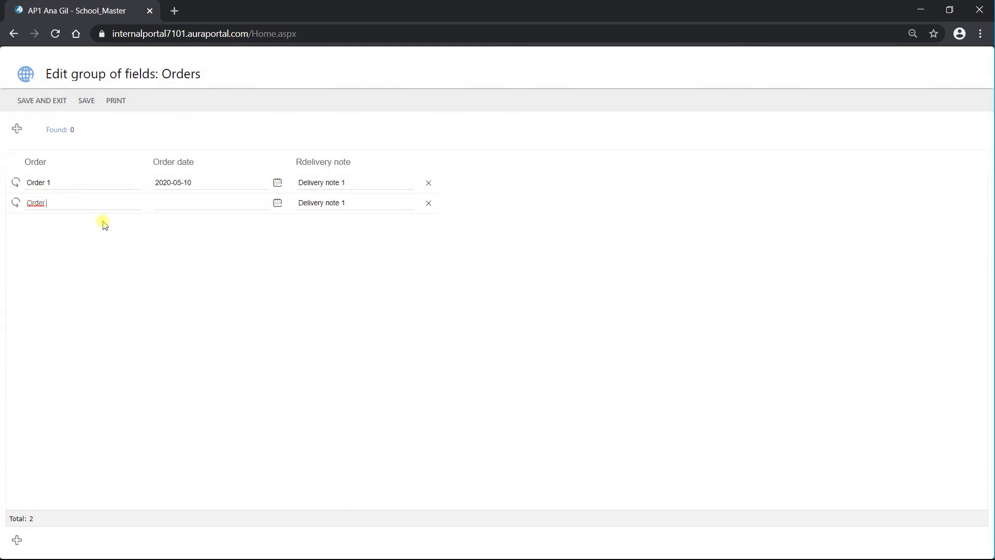
text( 2)
click(278, 203)
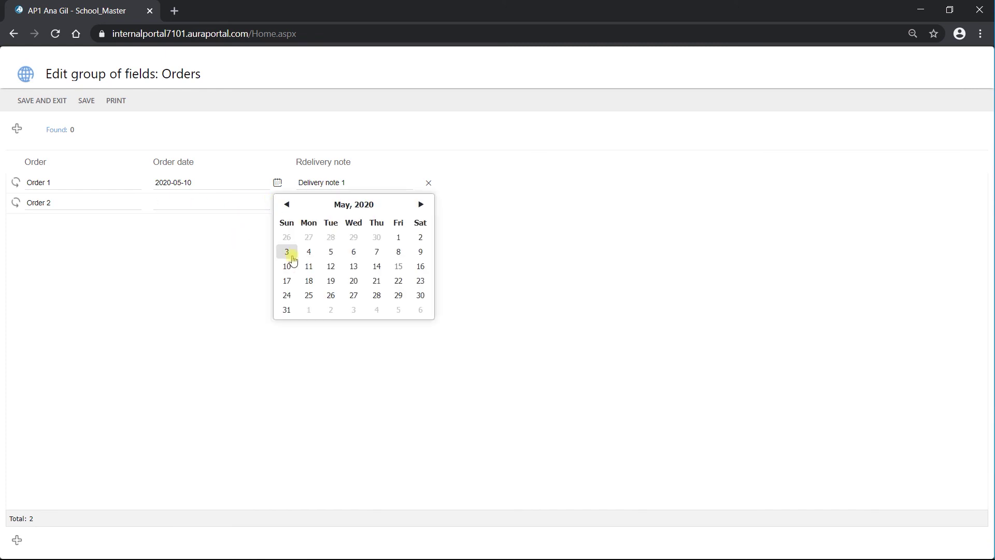
click(376, 251)
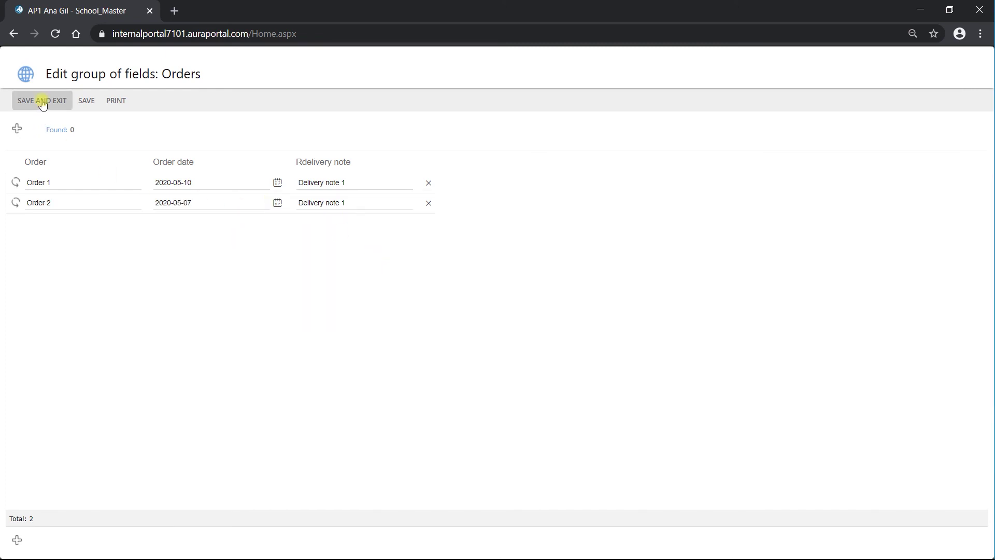
click(43, 101)
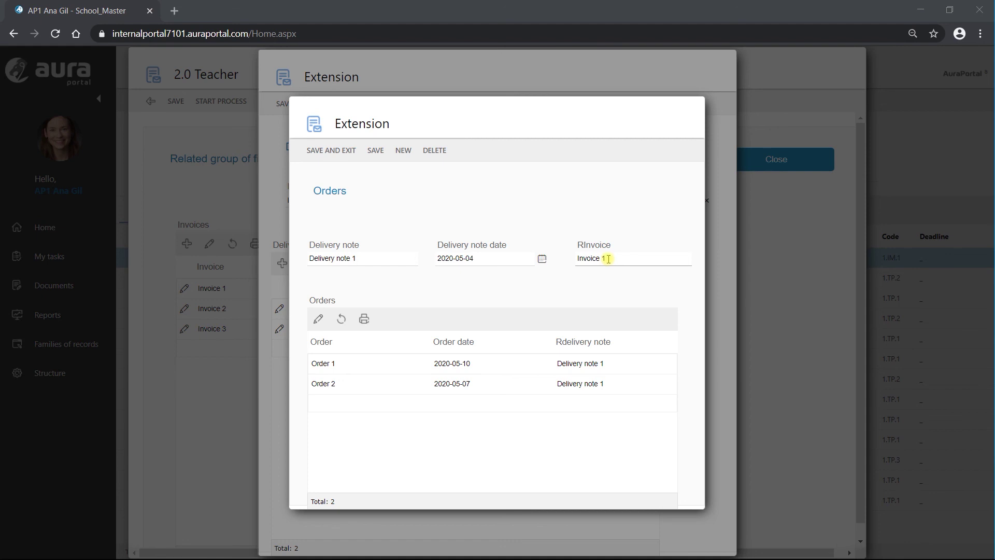
Save and exit both extension forms, and save and leave the 2.0 Teacher message
click(330, 151)
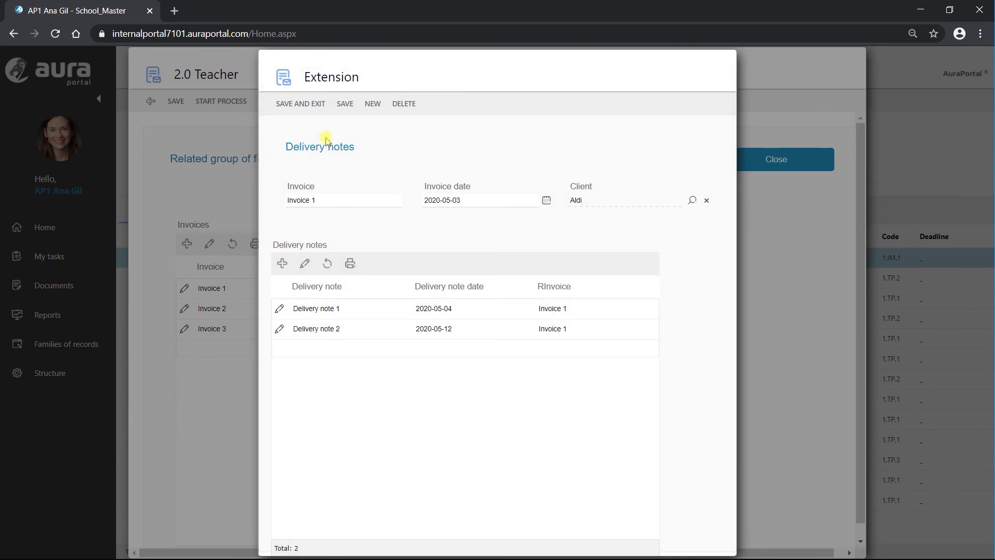
click(310, 108)
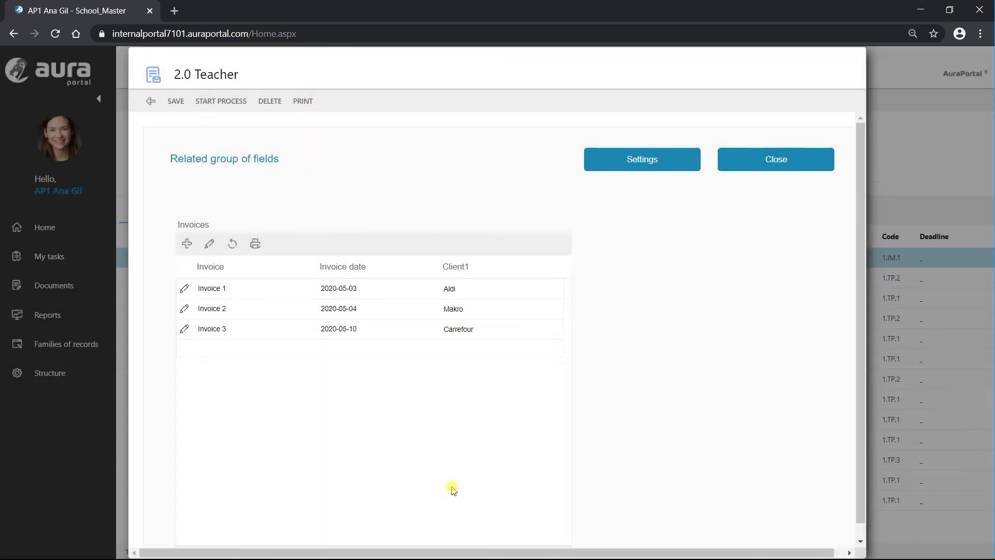
click(177, 103)
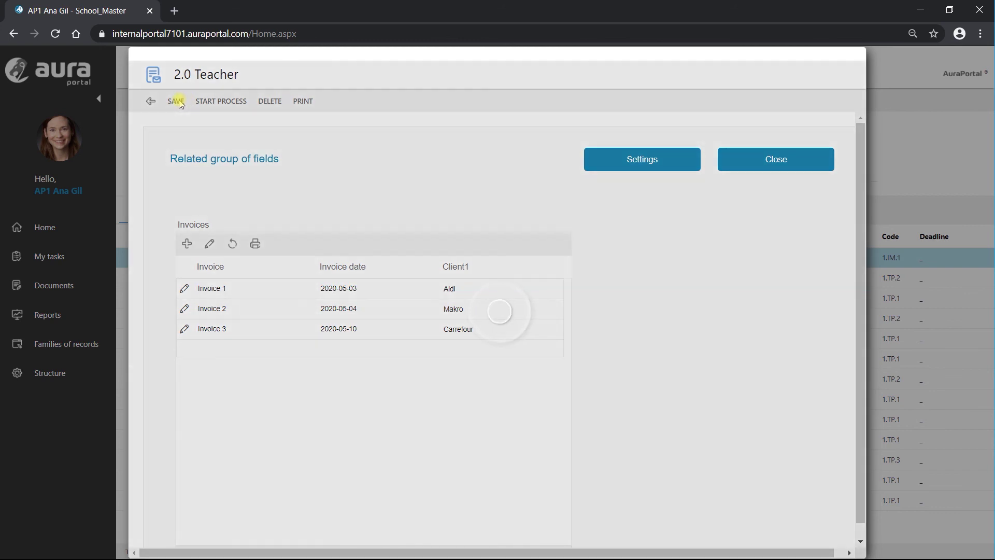
click(147, 104)
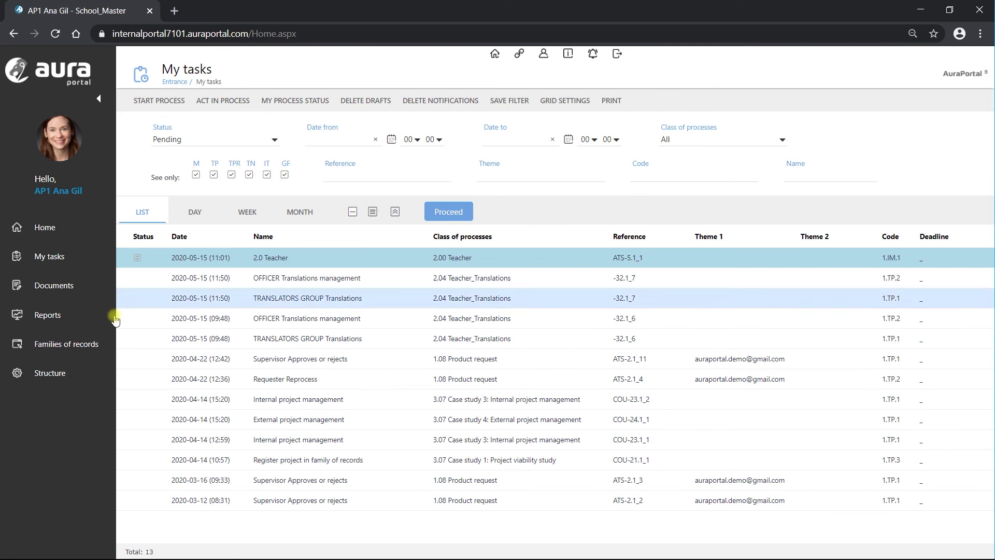
Open the Terms dictionary and search for all terms of the Group of fields type
click(50, 374)
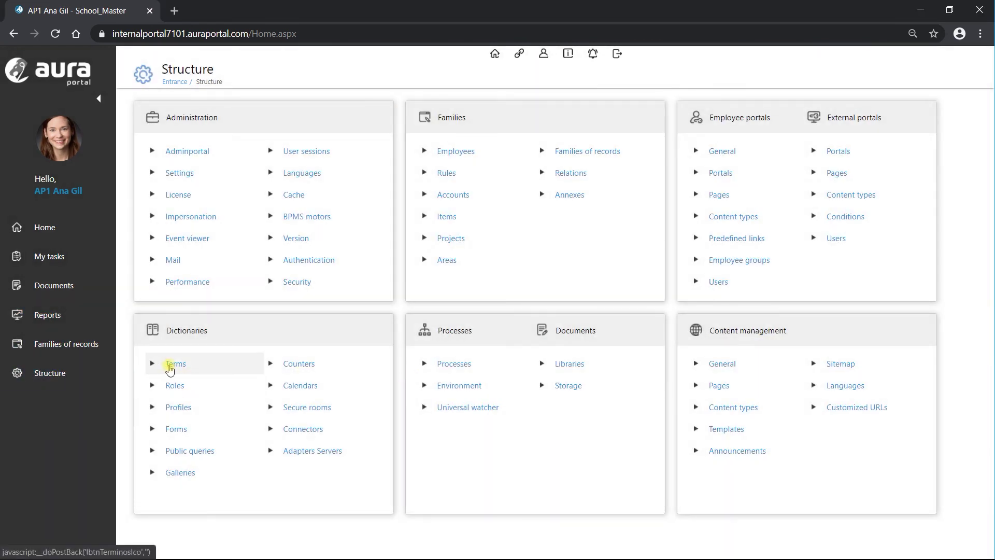
click(170, 366)
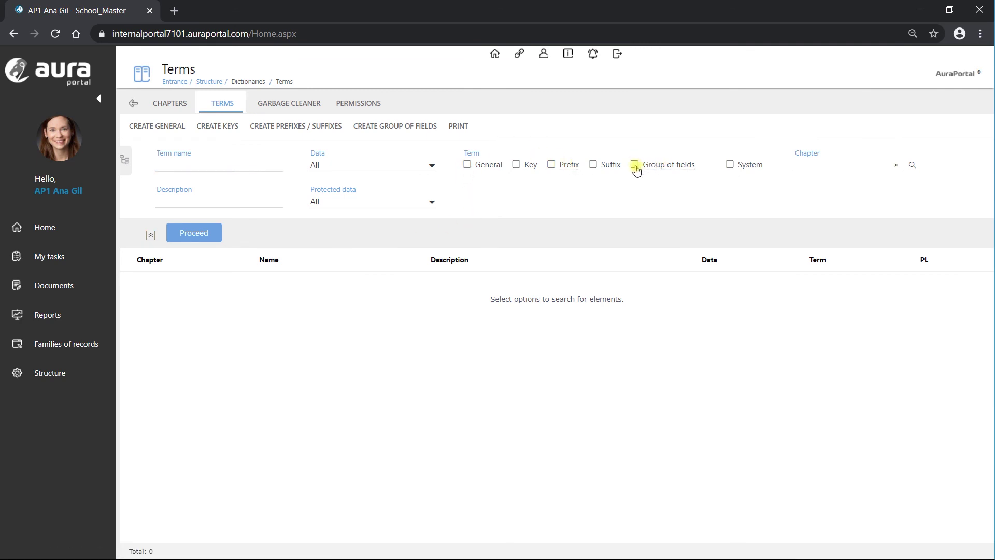
click(193, 232)
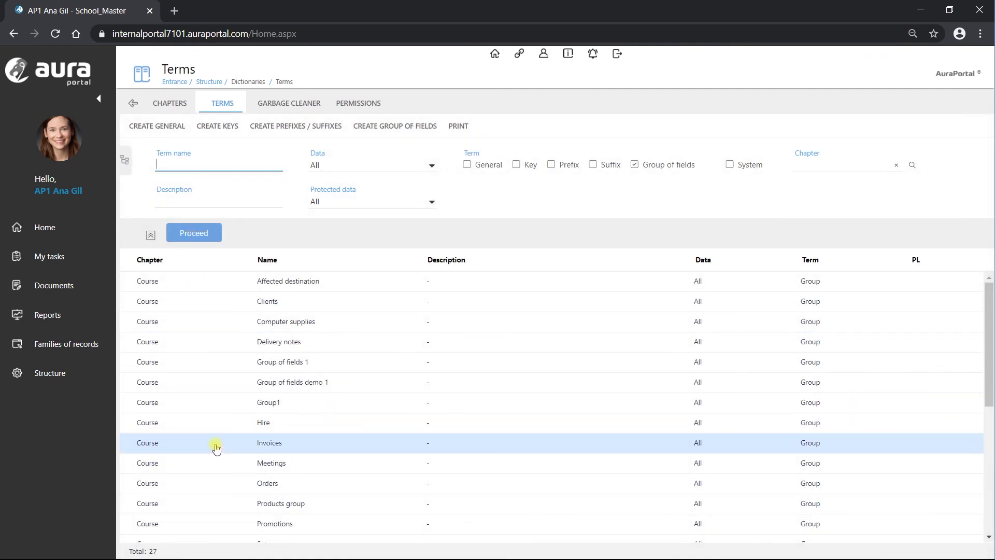
Open the Invoices group of fields, examine its columns and relation through extension, and save and exit
click(216, 446)
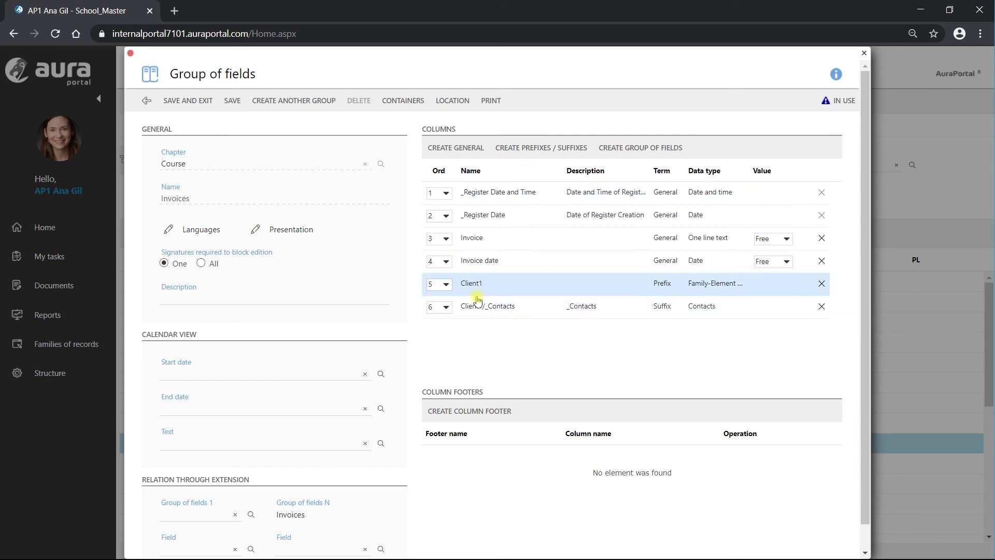
scroll(490, 315, down, 1)
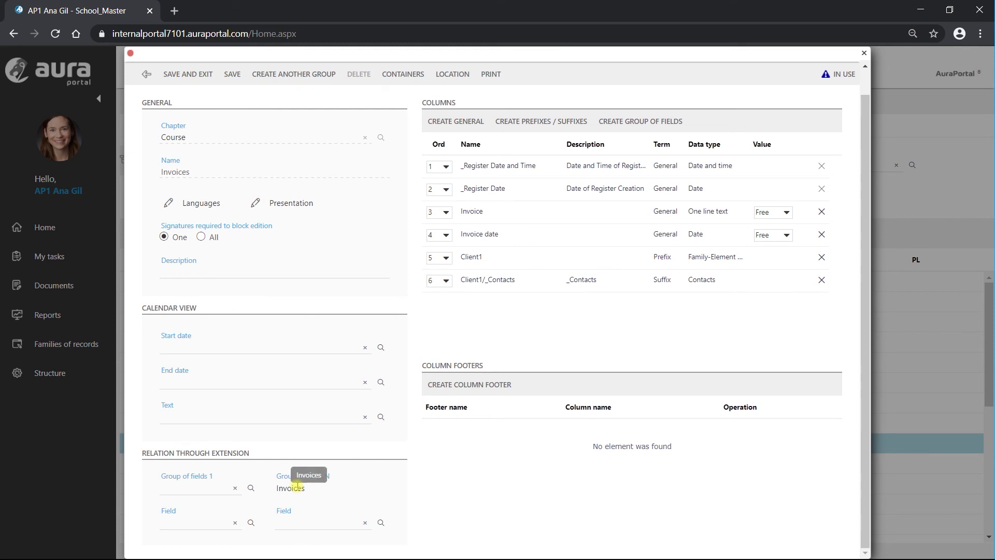
scroll(479, 305, up, 1)
scroll(383, 443, down, 1)
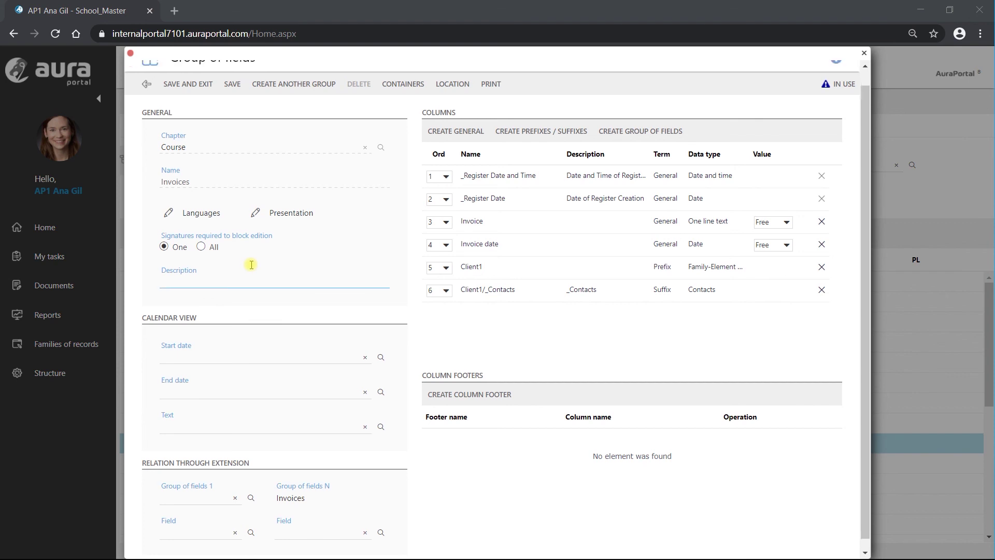
scroll(251, 265, up, 1)
click(189, 99)
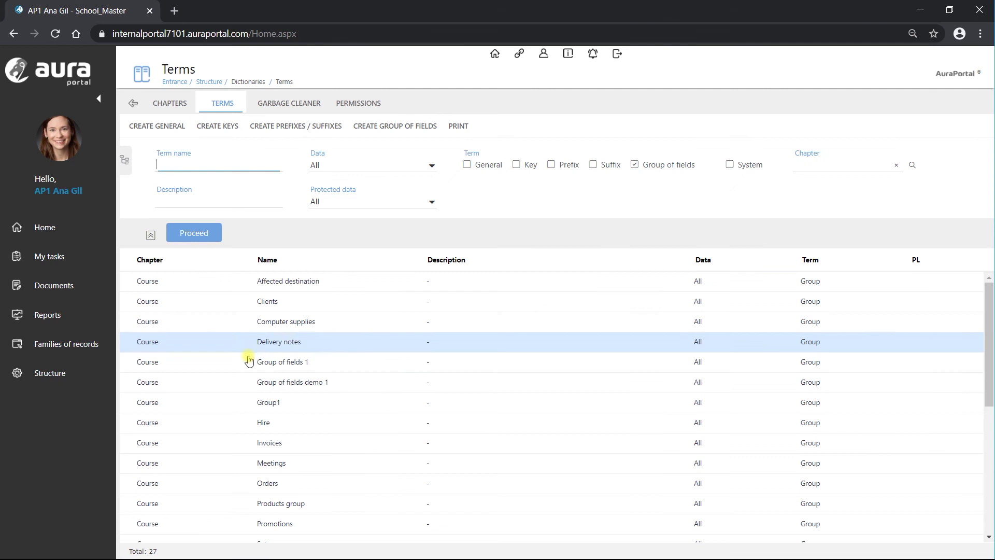
Examine the columns and relation through extension of the Delivery notes and Orders groups, saving and exiting each one
click(236, 342)
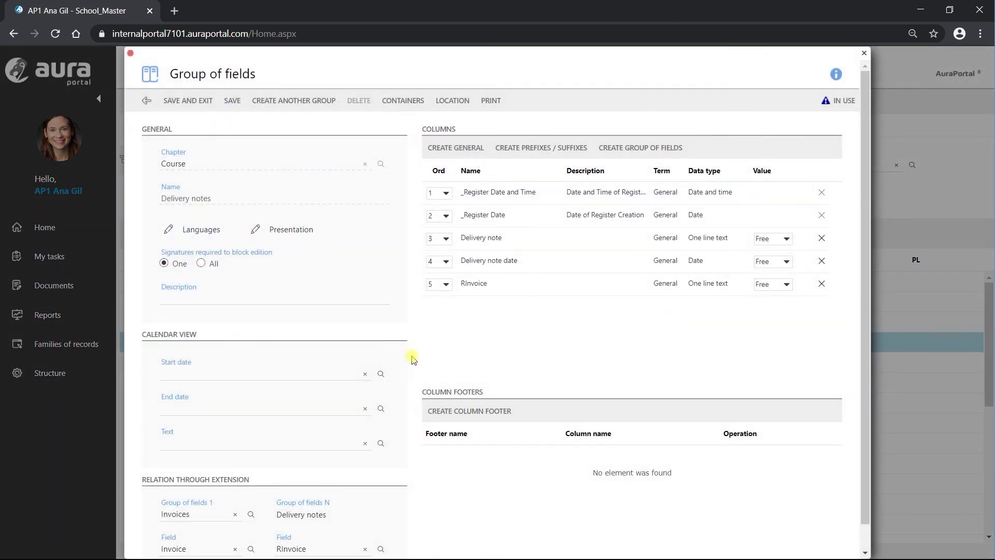
scroll(386, 375, down, 1)
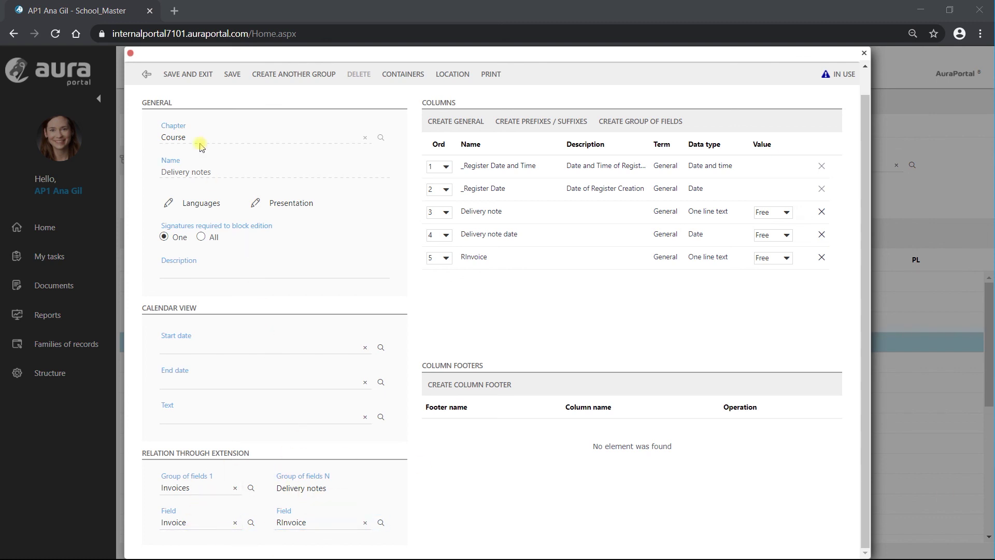
click(184, 73)
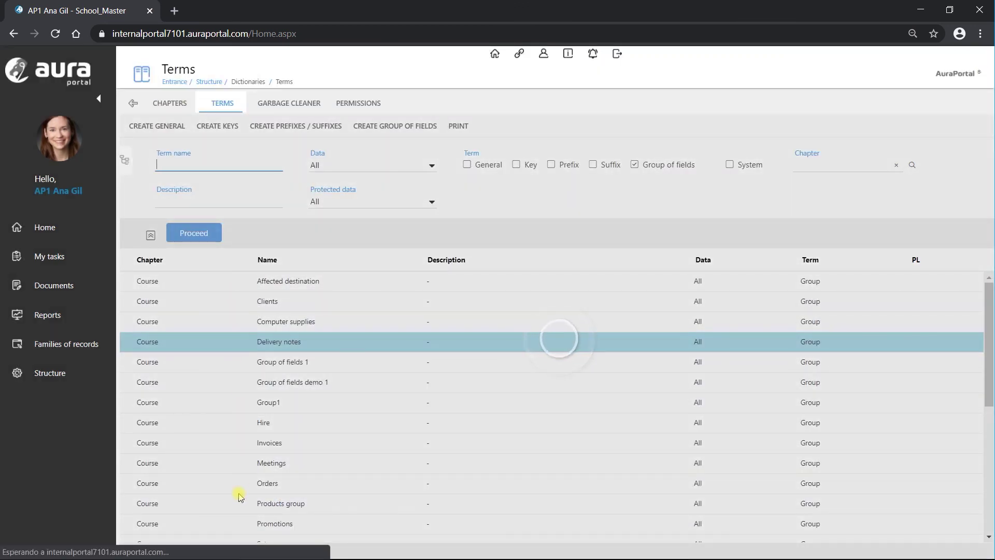
scroll(319, 395, down, 1)
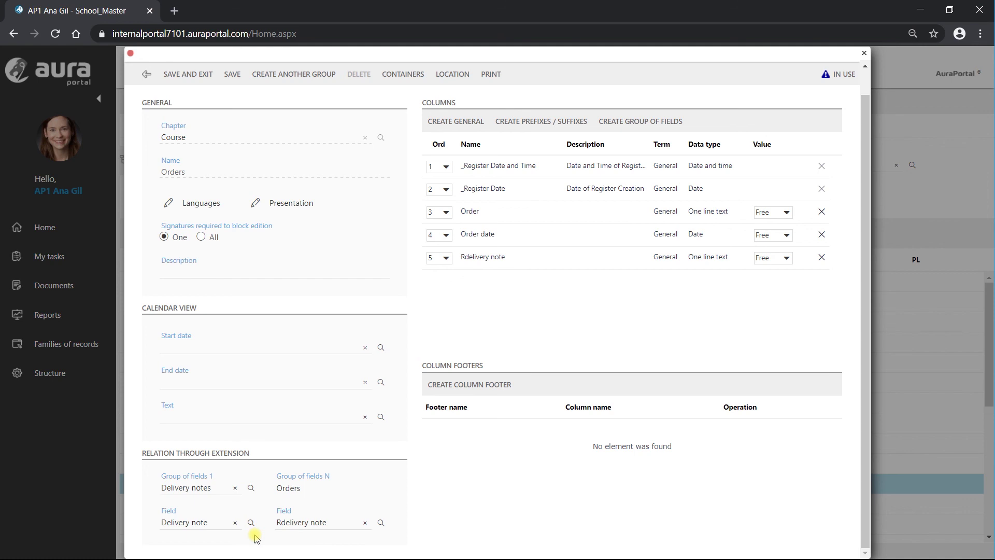
click(178, 77)
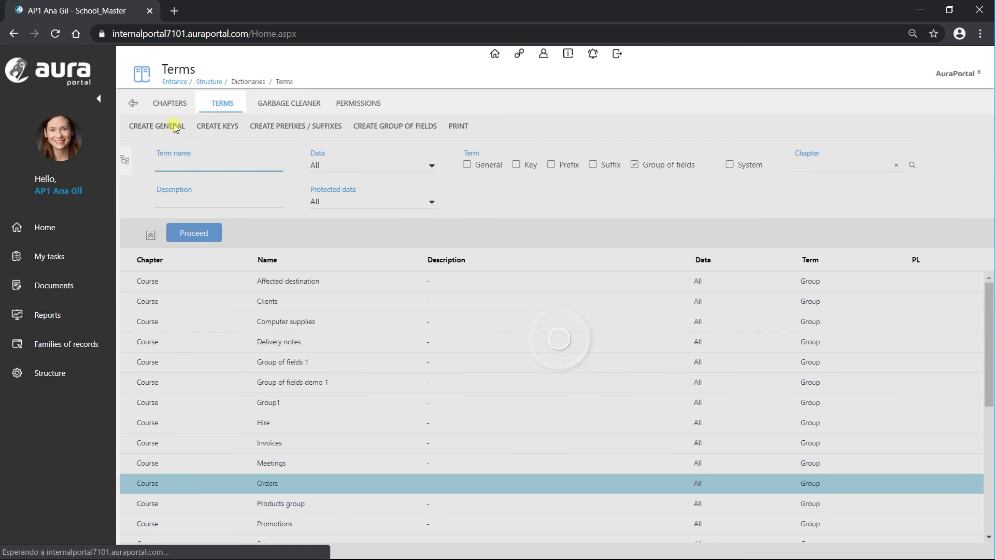
Open the 2.0 Teacher message from My tasks and enter the form designer through the settings of General terms
click(74, 374)
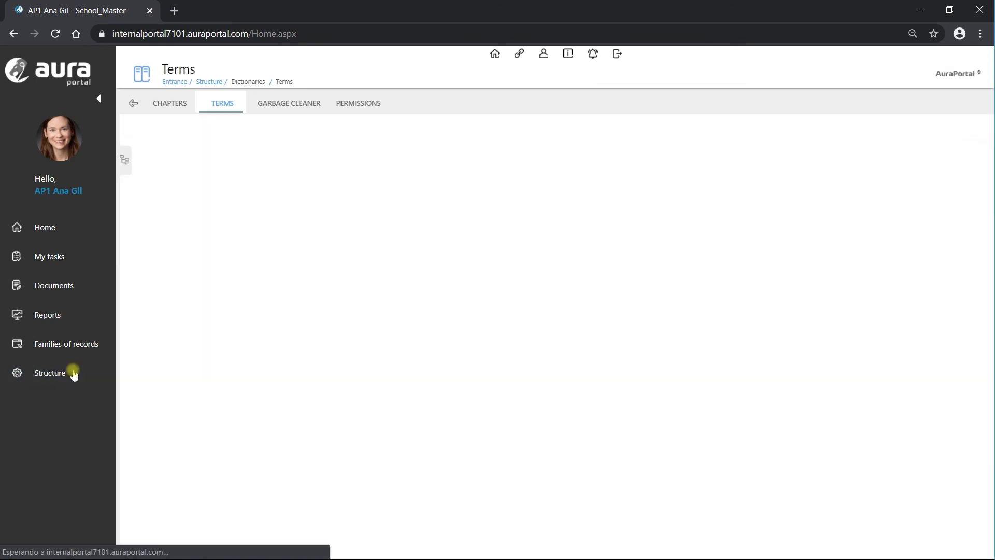
click(62, 260)
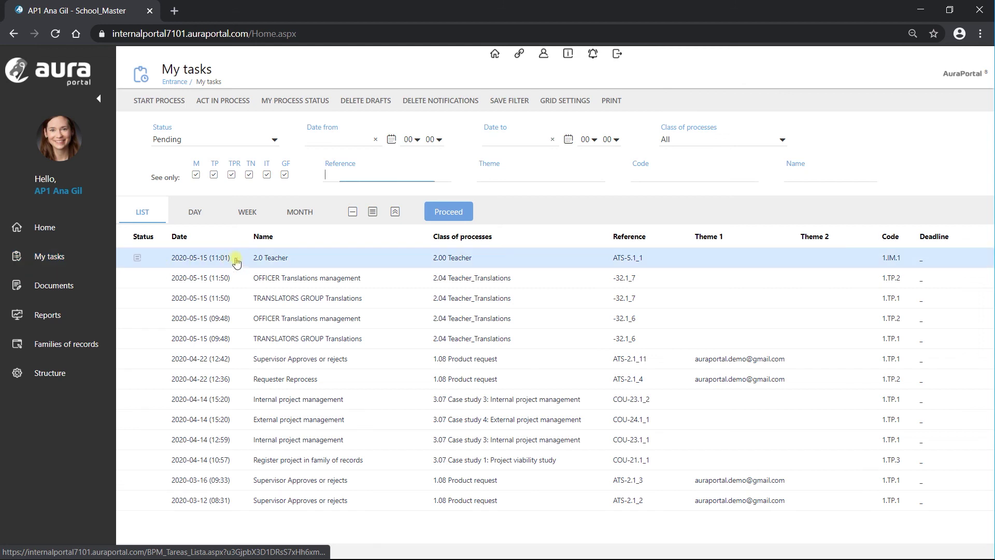
click(288, 265)
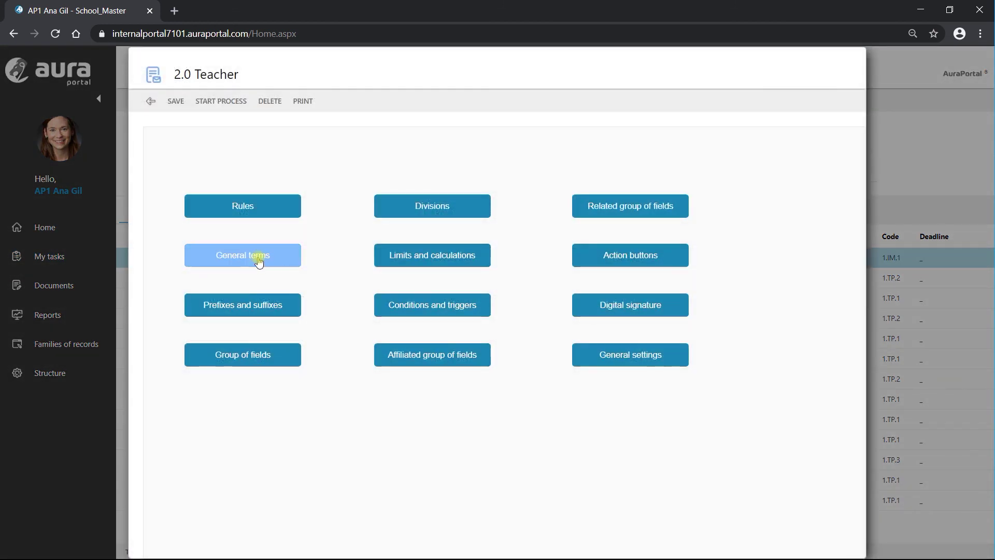
click(259, 263)
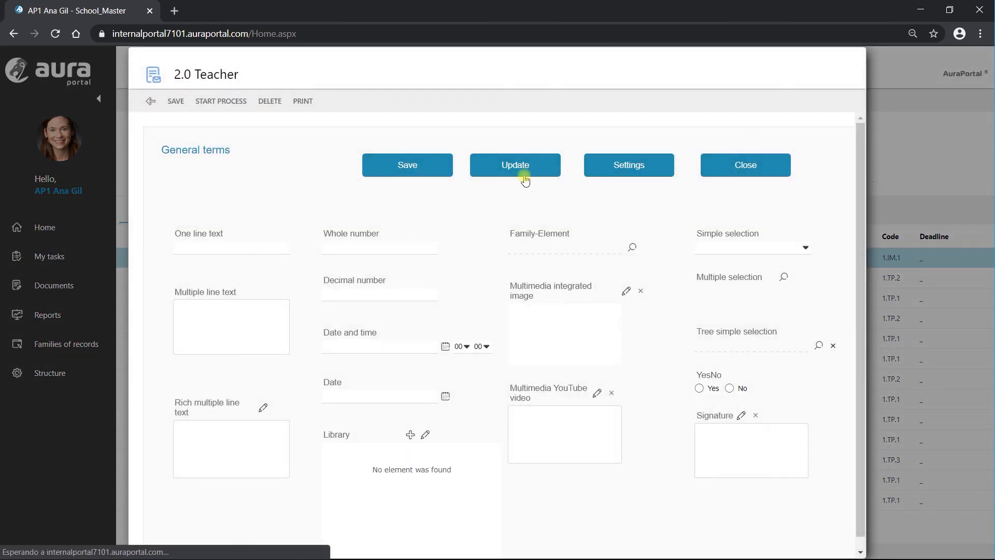
click(621, 166)
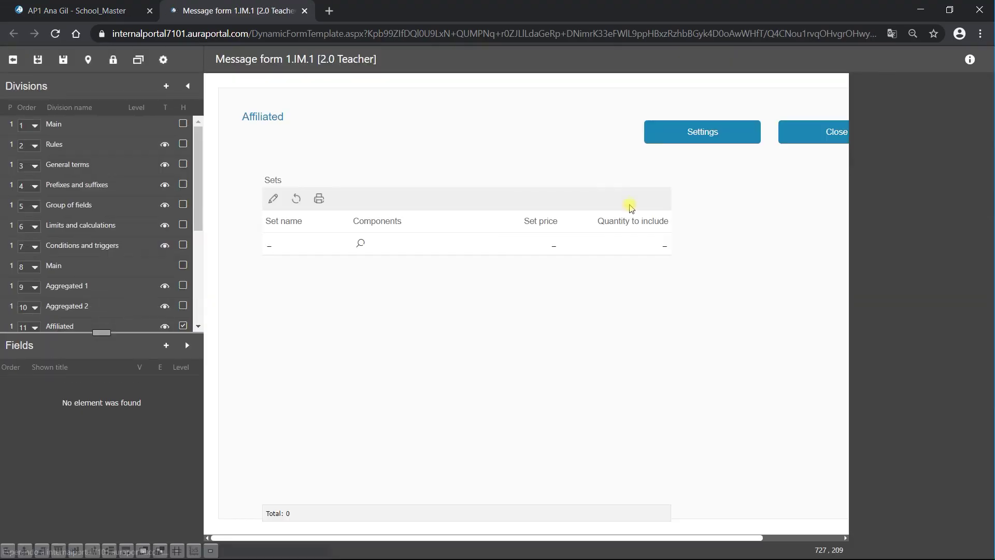
Display the Related group of fields division in place of Affiliated and select its Invoices group
drag(198, 228, 196, 262)
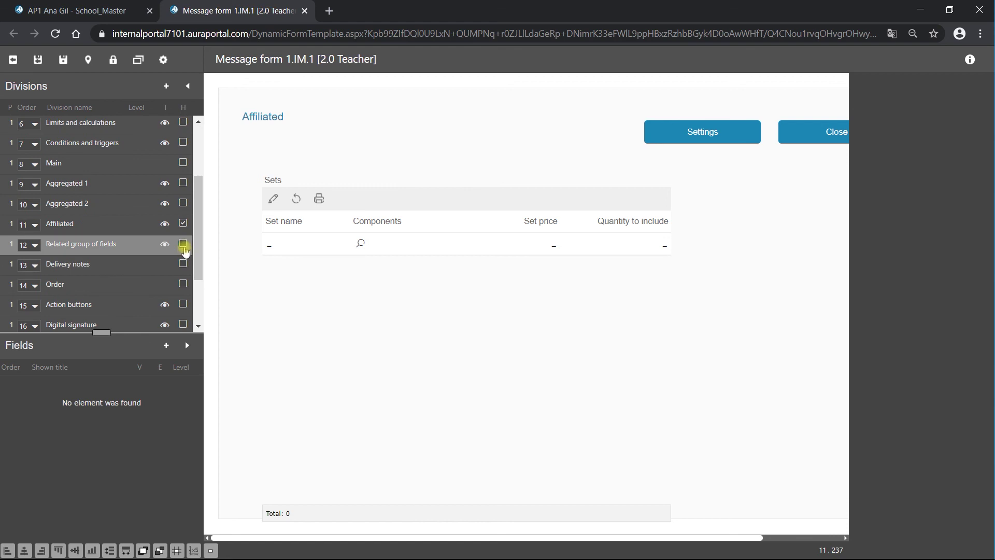
click(183, 223)
click(183, 244)
click(351, 357)
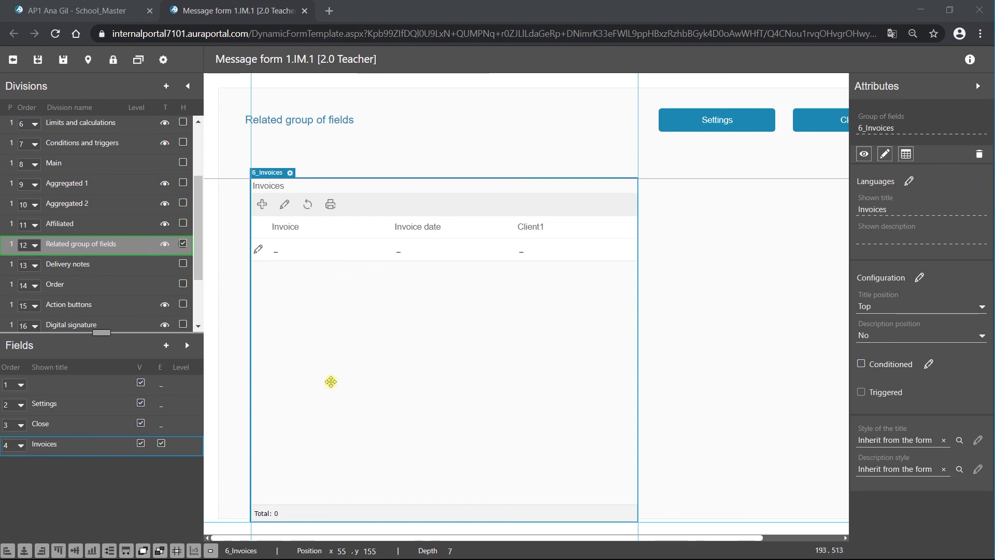
Open the configuration of the Invoices group, view its line extensions, and close all the windows
click(291, 174)
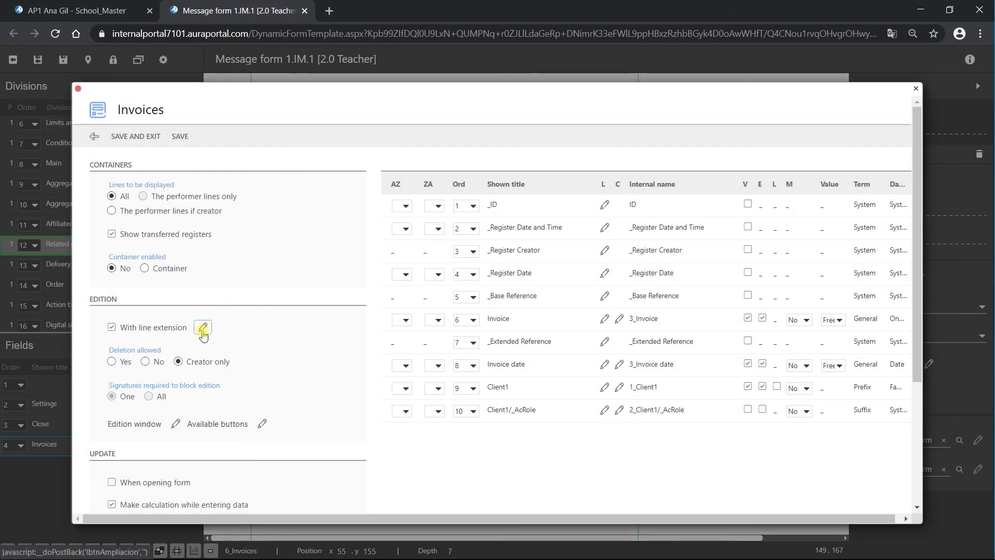
click(203, 328)
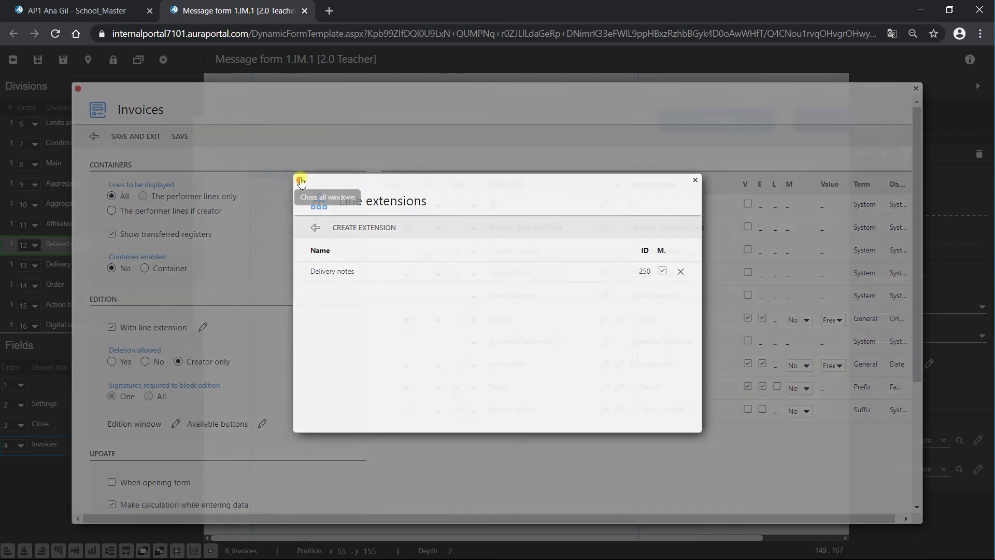
click(301, 180)
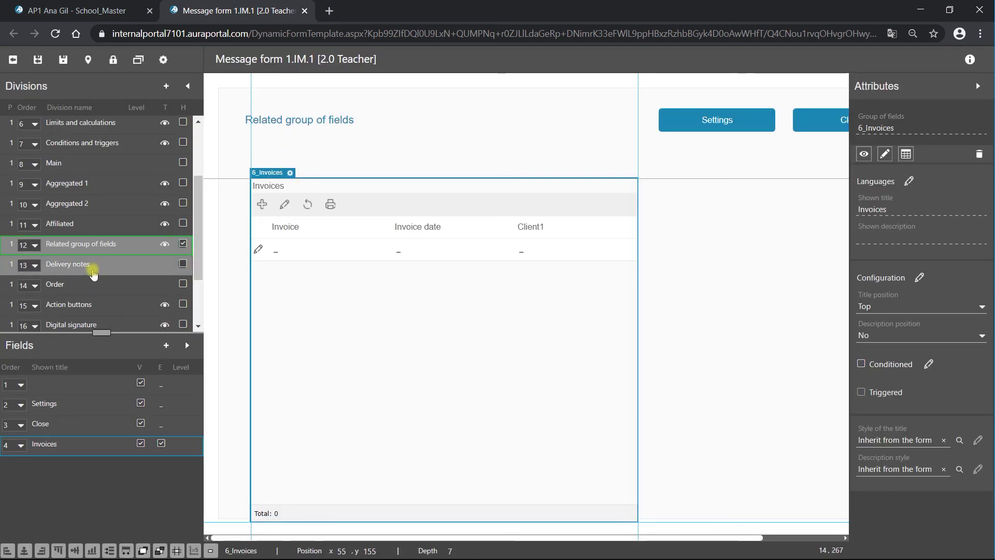
Display and select the Delivery notes extension, examine its expanded field list, and collapse the list again
click(183, 263)
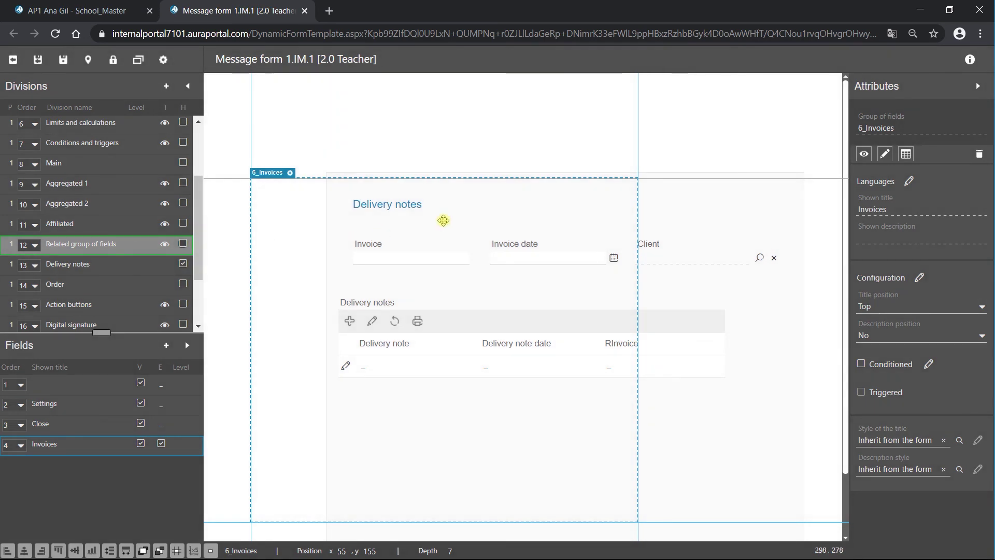
click(498, 217)
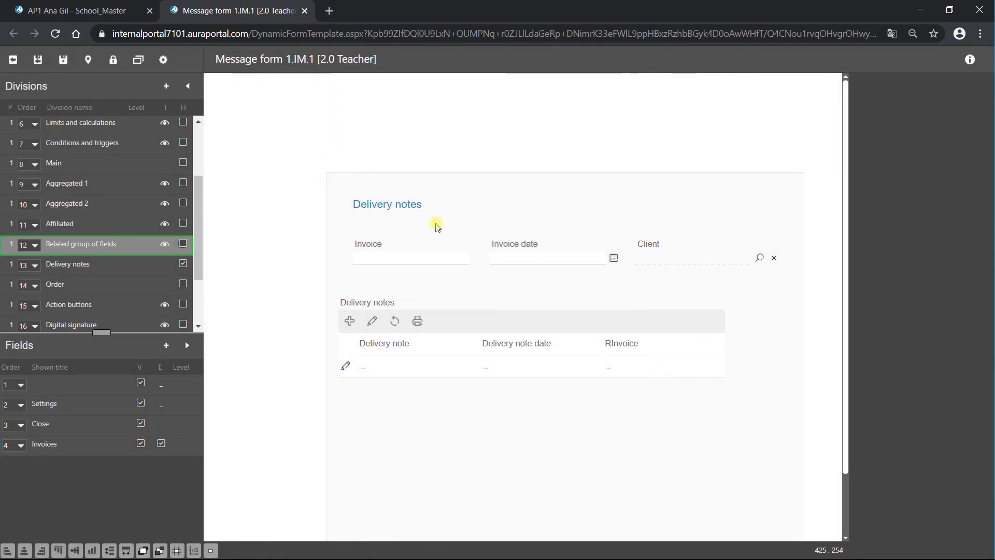
click(473, 209)
click(565, 181)
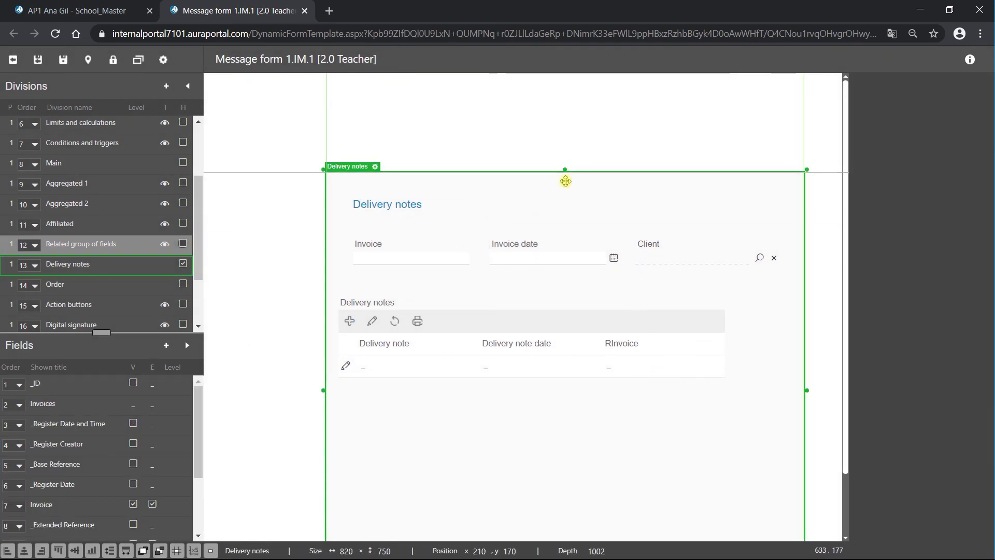
click(187, 345)
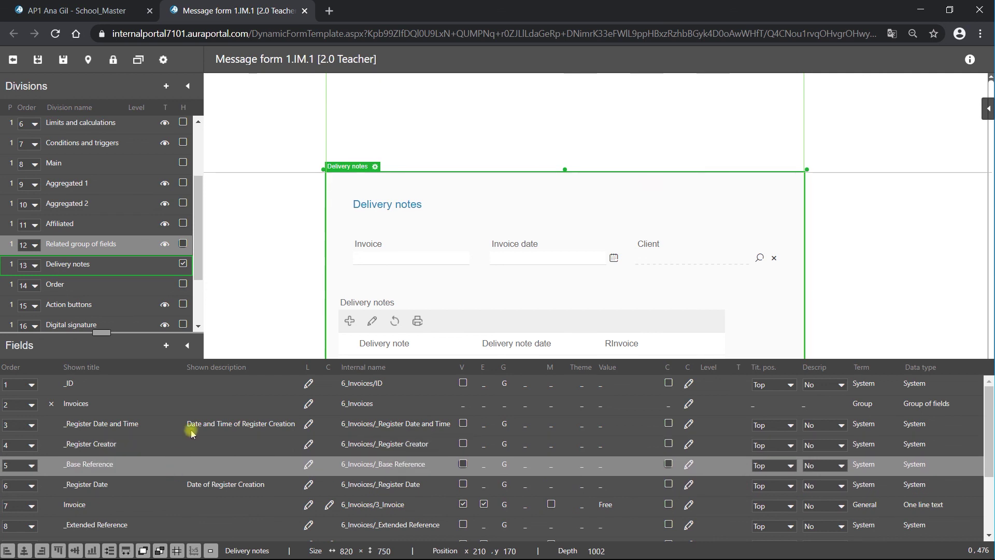
click(188, 346)
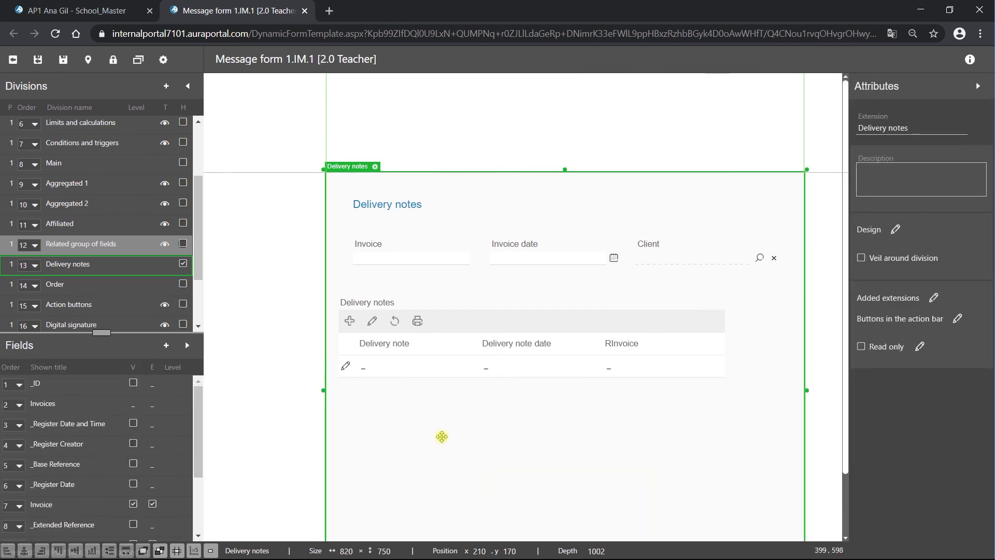
click(443, 441)
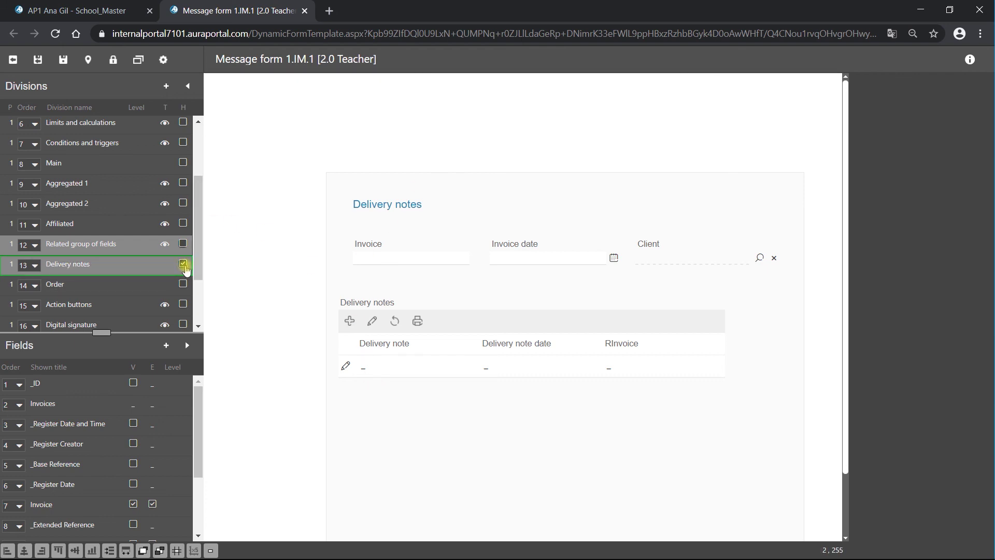
Display the Order extension in place of Delivery notes, examine its full field list through to the Orders group, and collapse the list
click(183, 264)
click(183, 284)
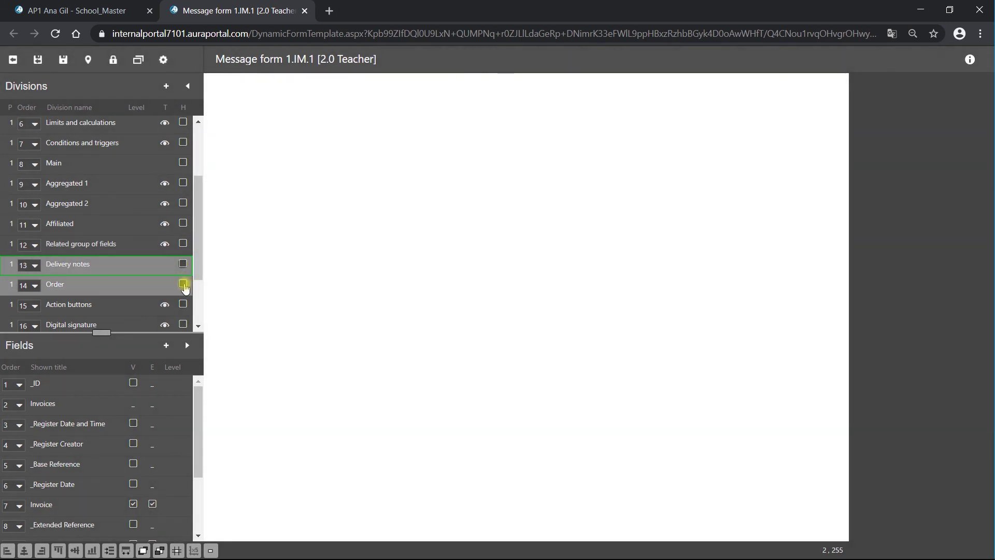
click(549, 314)
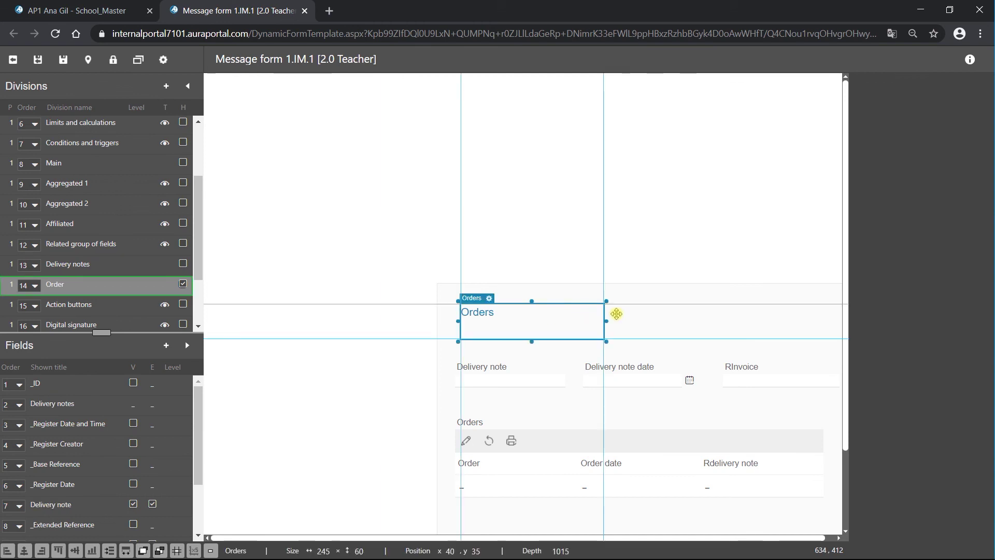
click(667, 287)
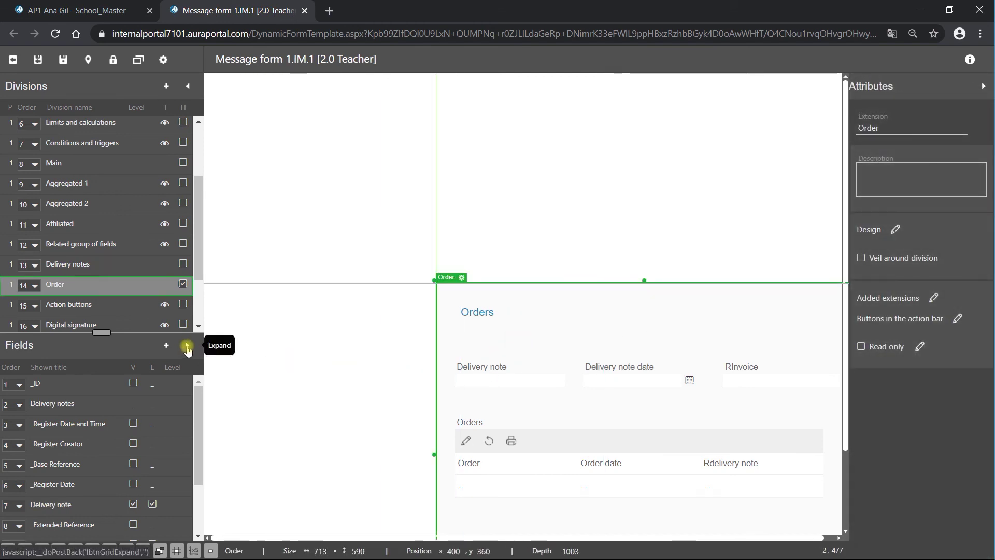
click(186, 345)
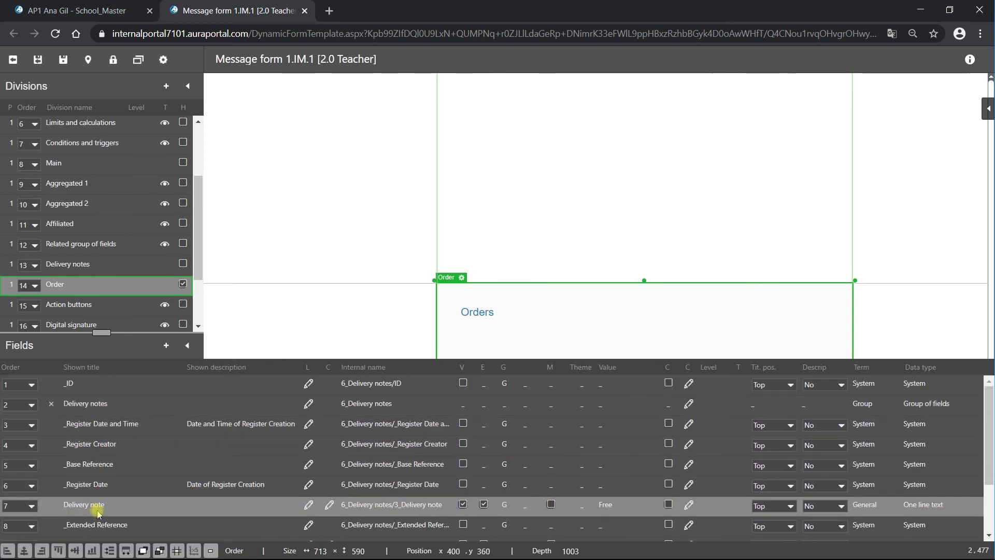
scroll(157, 510, down, 2)
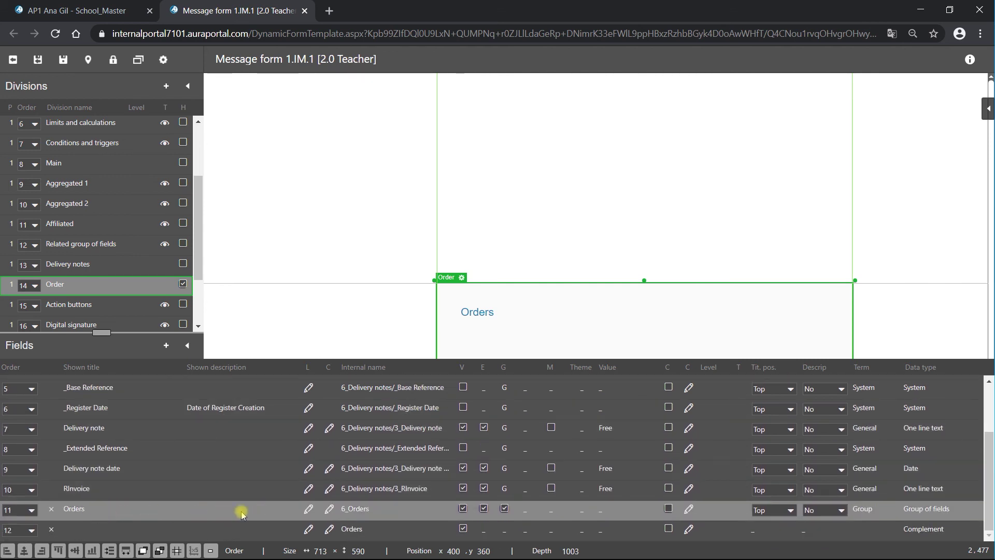
click(188, 346)
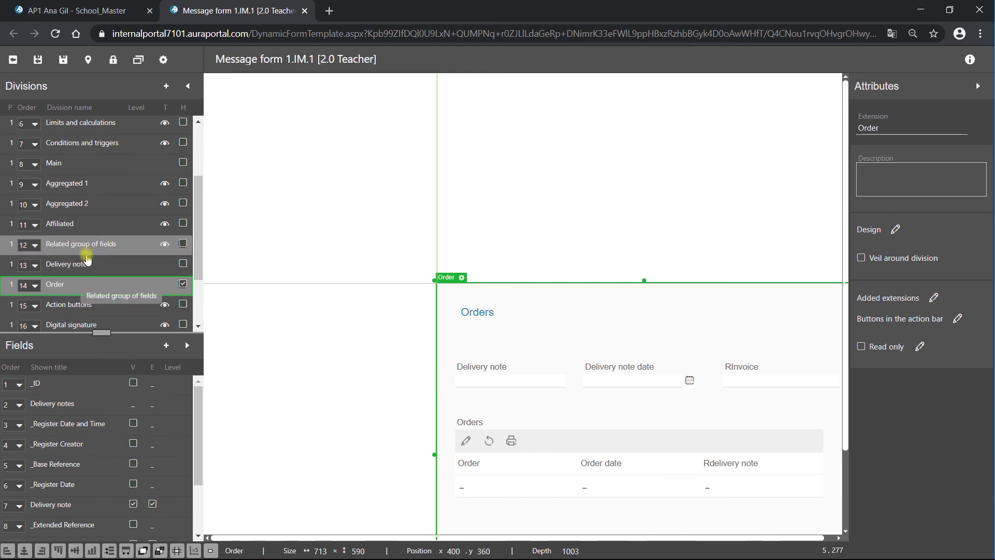
click(282, 224)
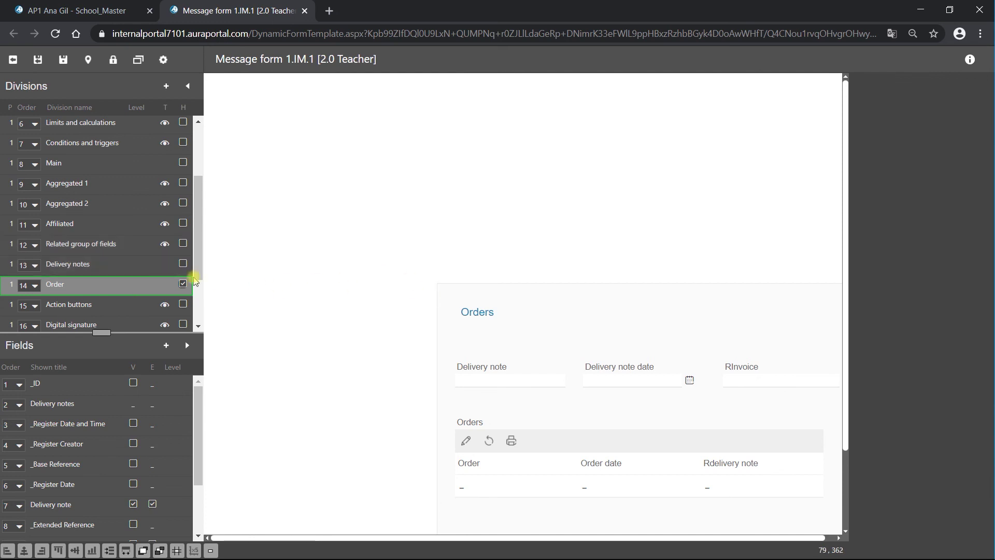
Display the Related group of fields division in place of Order and select its Invoices group
click(183, 243)
click(183, 283)
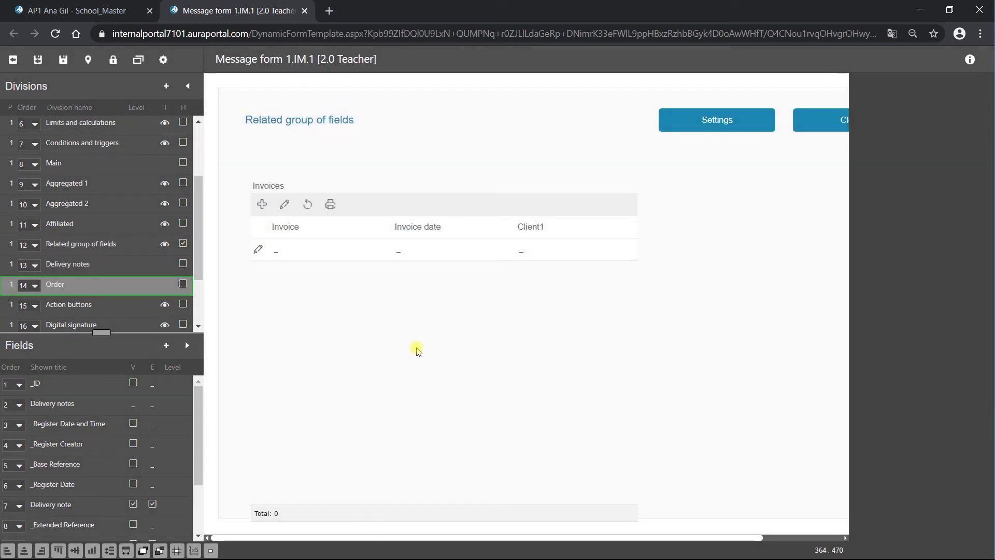
click(416, 347)
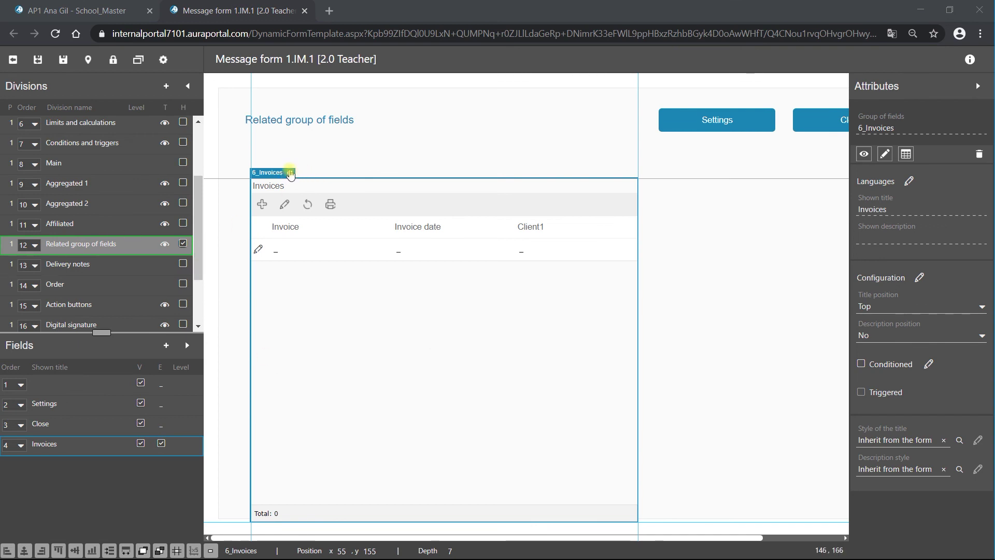
Open the Invoices group configuration, view its line extensions, and leave the configuration with save and exit
click(290, 174)
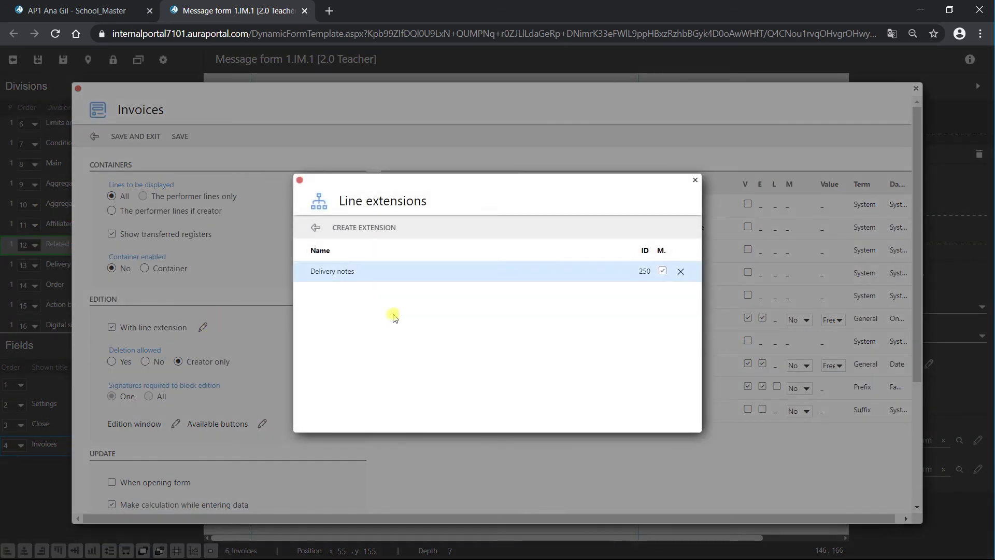
click(318, 227)
click(147, 136)
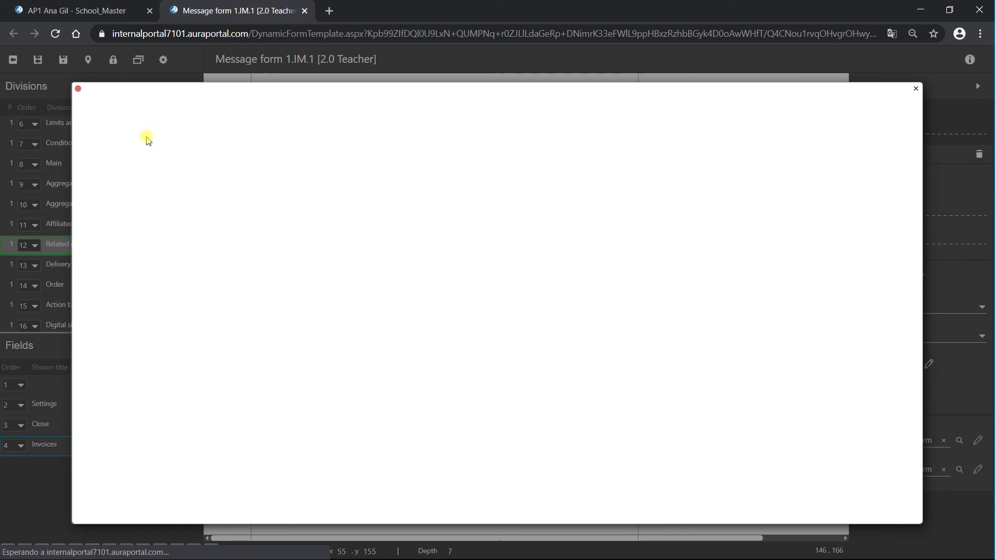
Display the Delivery notes division in place of Related group of fields and select the division on the form
scroll(184, 245, up, 2)
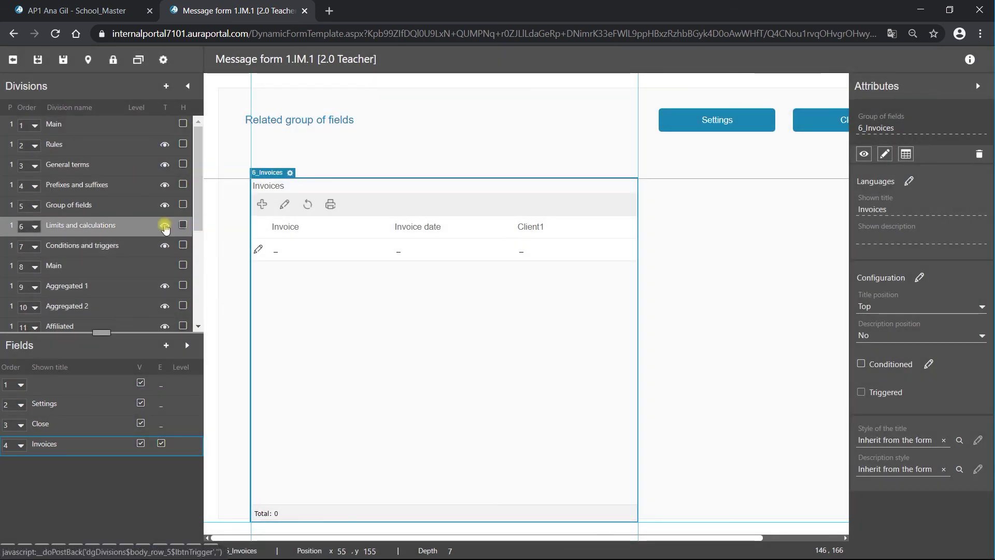
scroll(165, 229, down, 3)
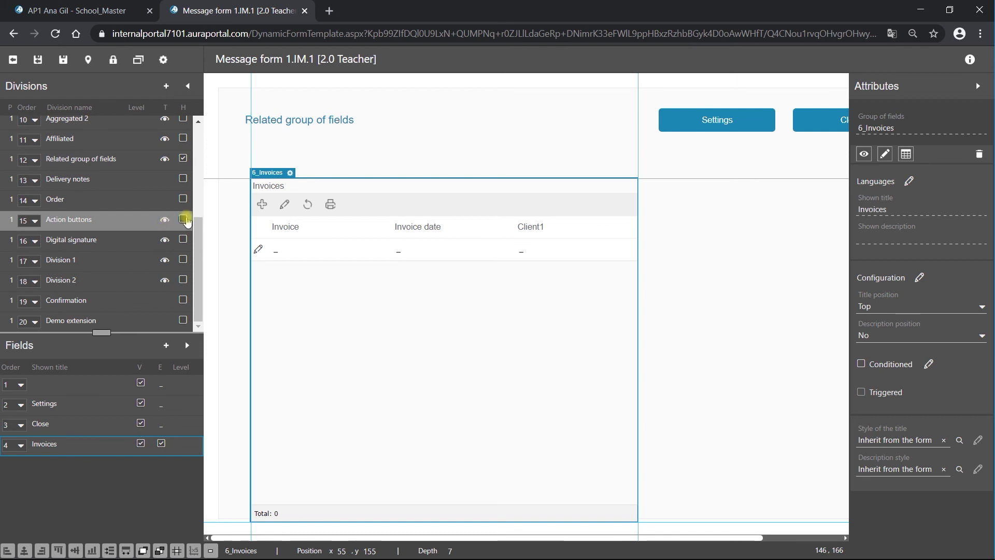
click(182, 178)
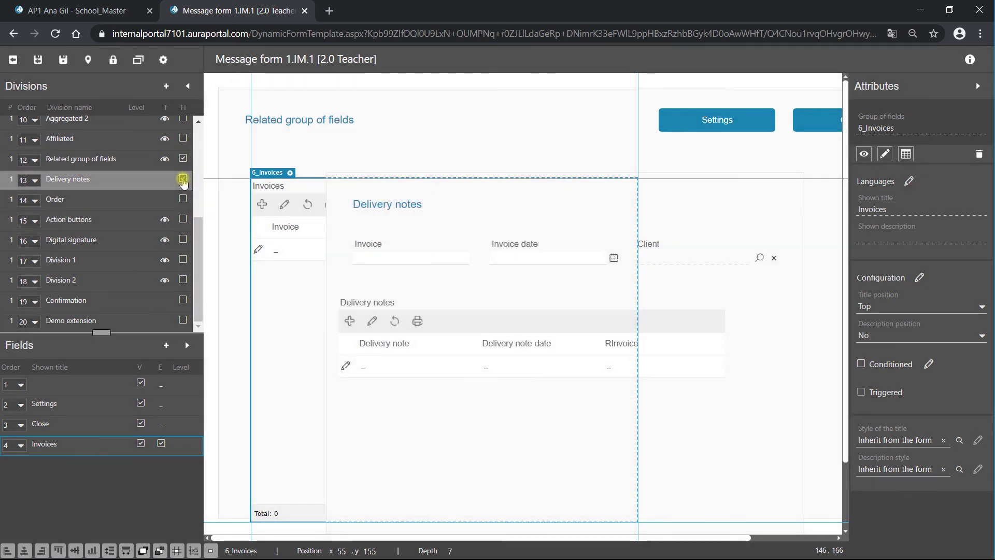
click(183, 159)
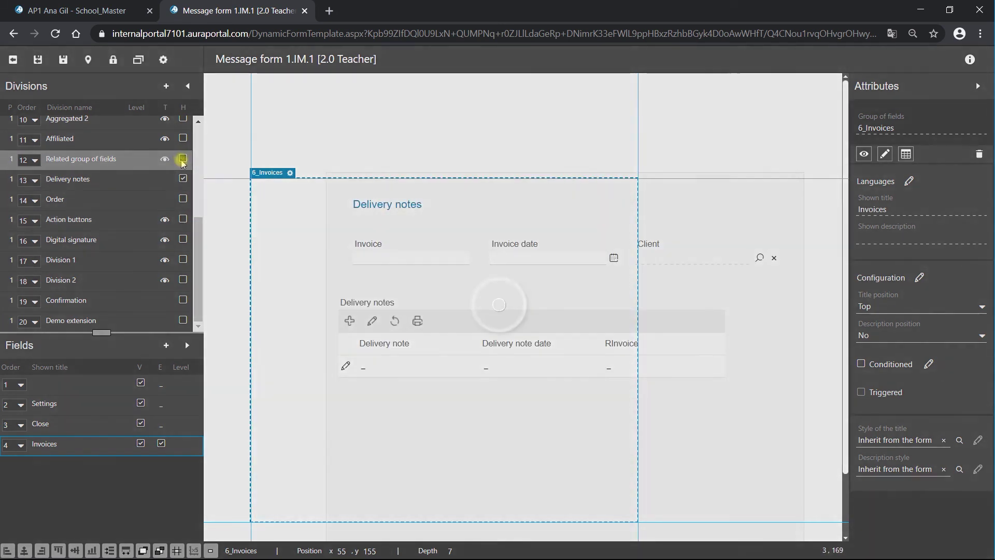
click(464, 431)
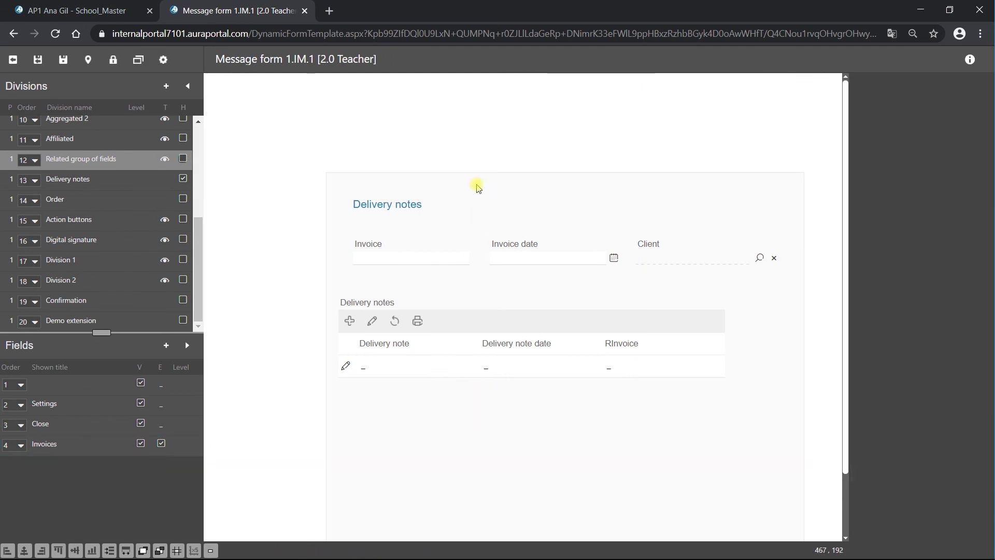
click(477, 187)
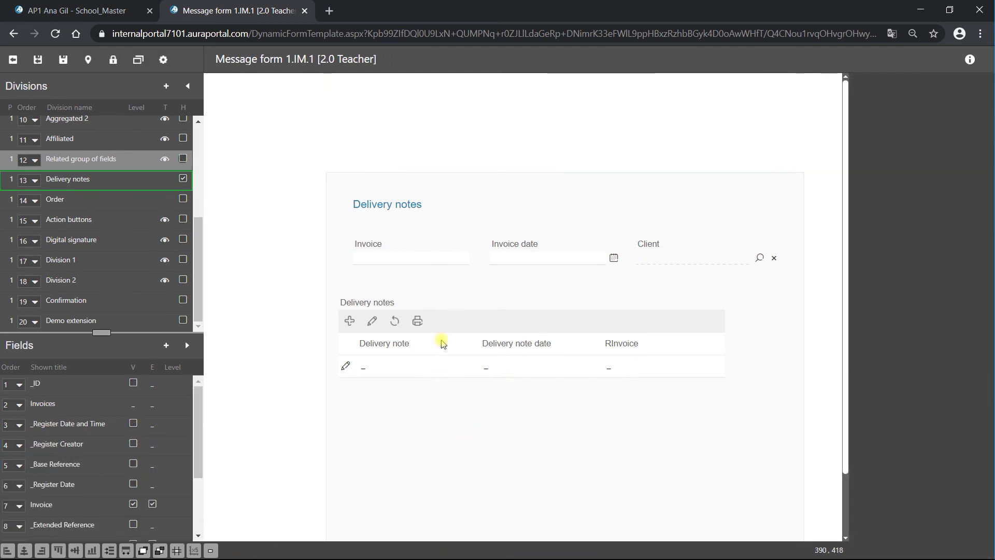
Open the configuration of the Delivery notes group, view its line extensions, and close the windows
click(449, 347)
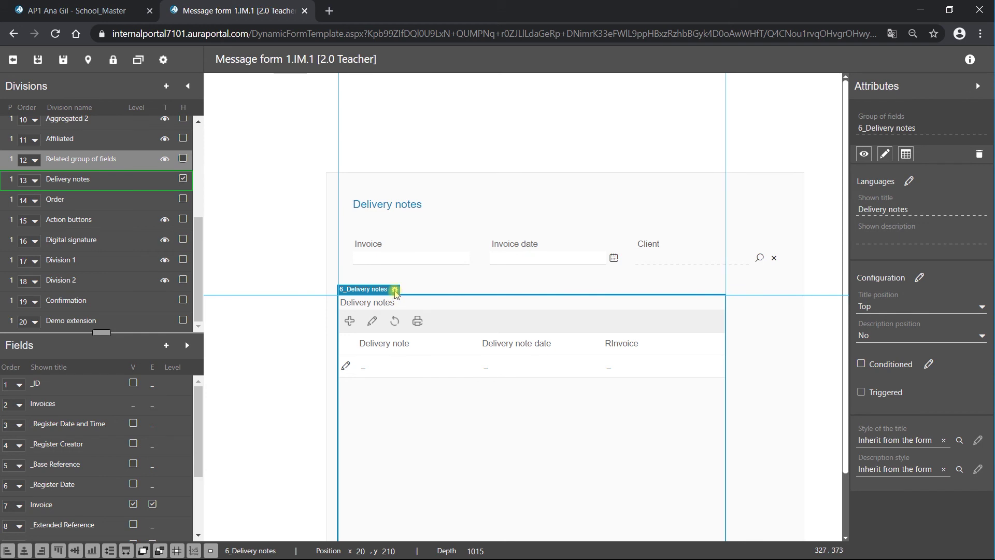
click(395, 291)
click(207, 330)
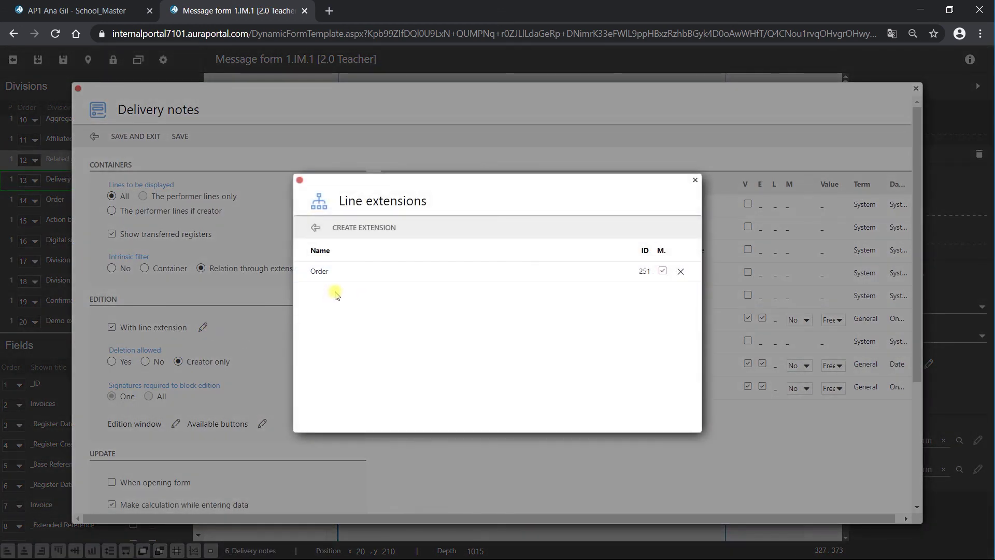
click(299, 180)
click(295, 215)
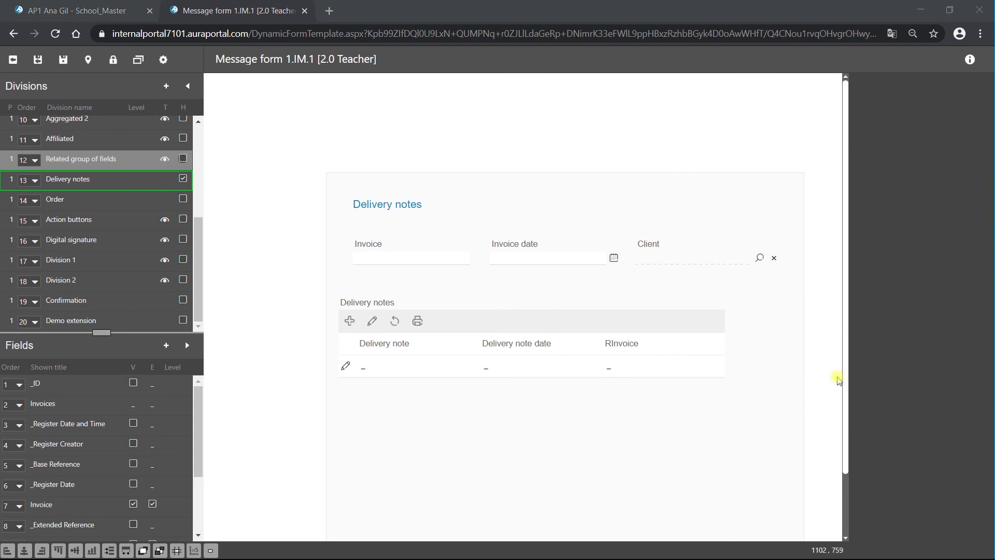
Hide Delivery notes, display the Related group of fields division again, and select its Invoices group
click(183, 179)
click(182, 158)
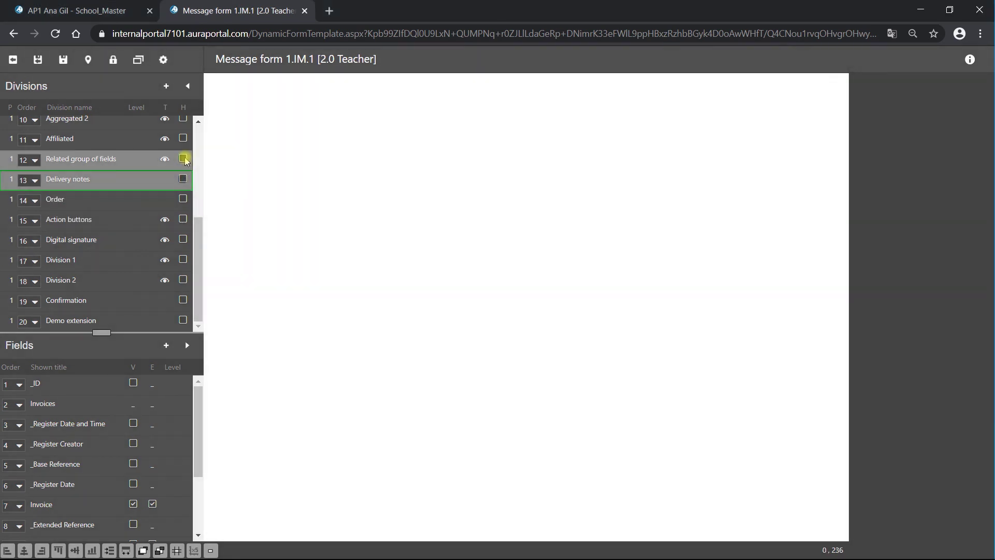
click(391, 338)
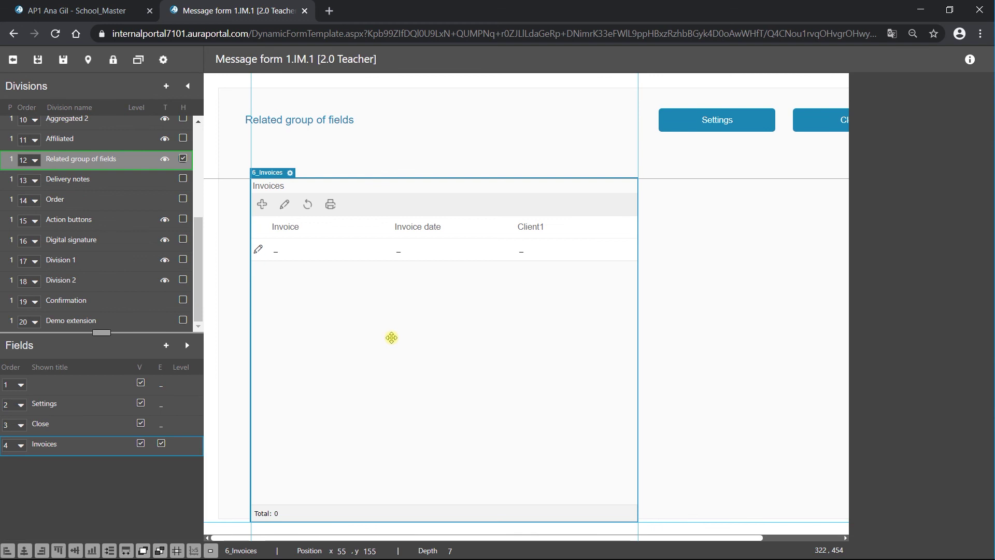